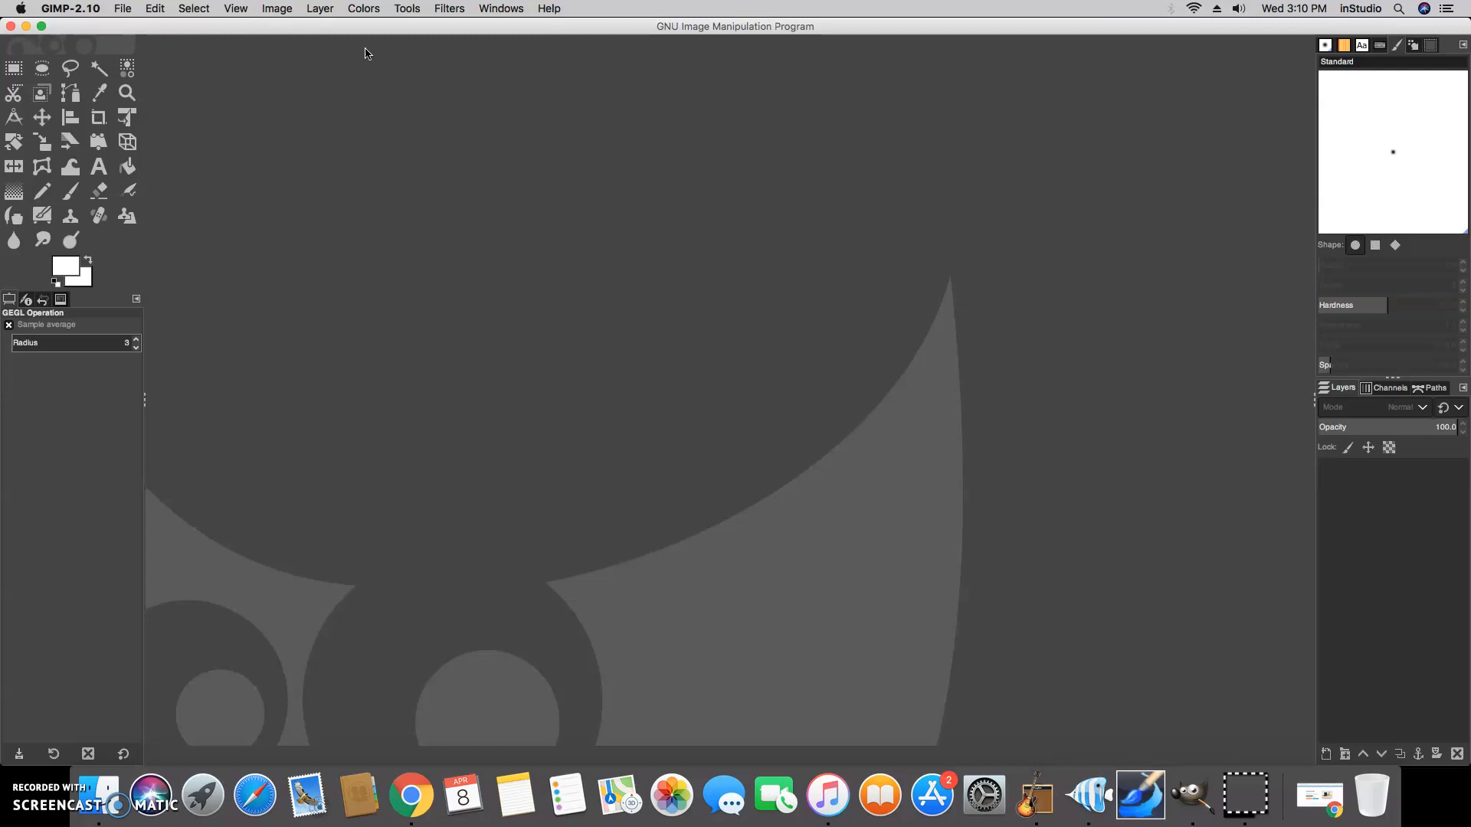
Create a new image at the default size of 1368 x 1080 pixels
{"action": "left_click", "coordinate": [132, 14]}
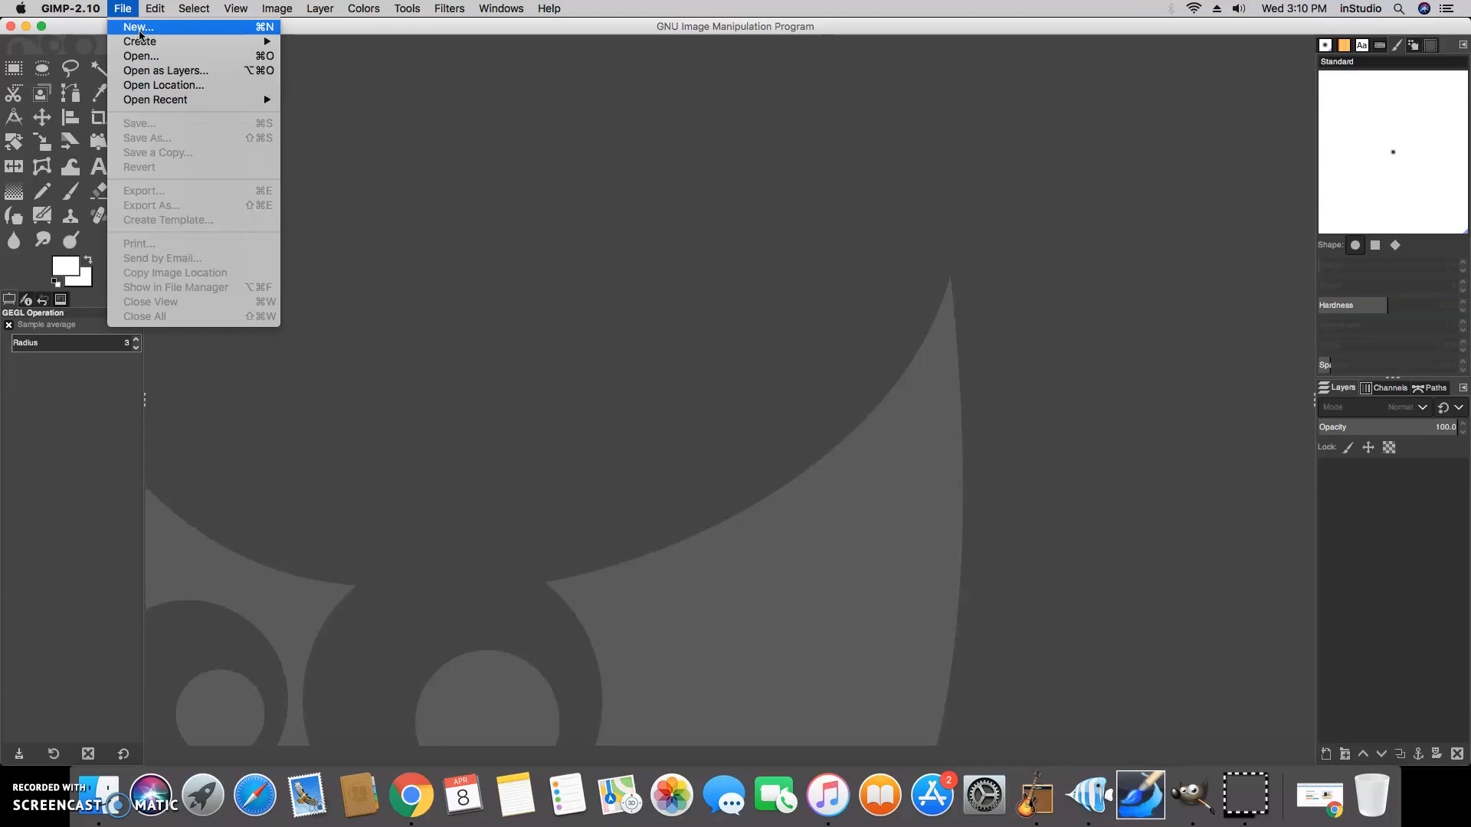
{"action": "left_click", "coordinate": [138, 28]}
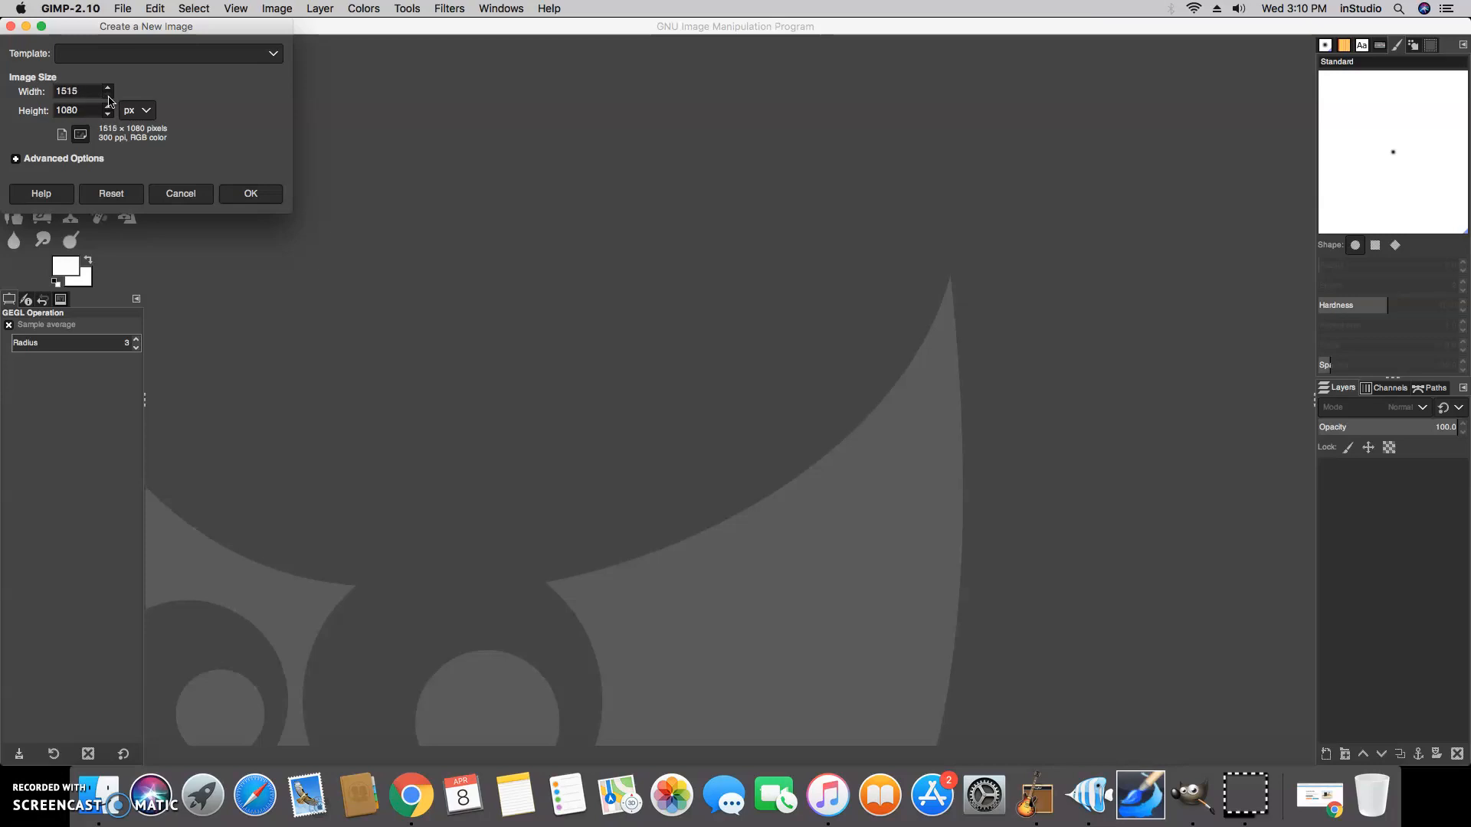
{"action": "left_click", "coordinate": [233, 196]}
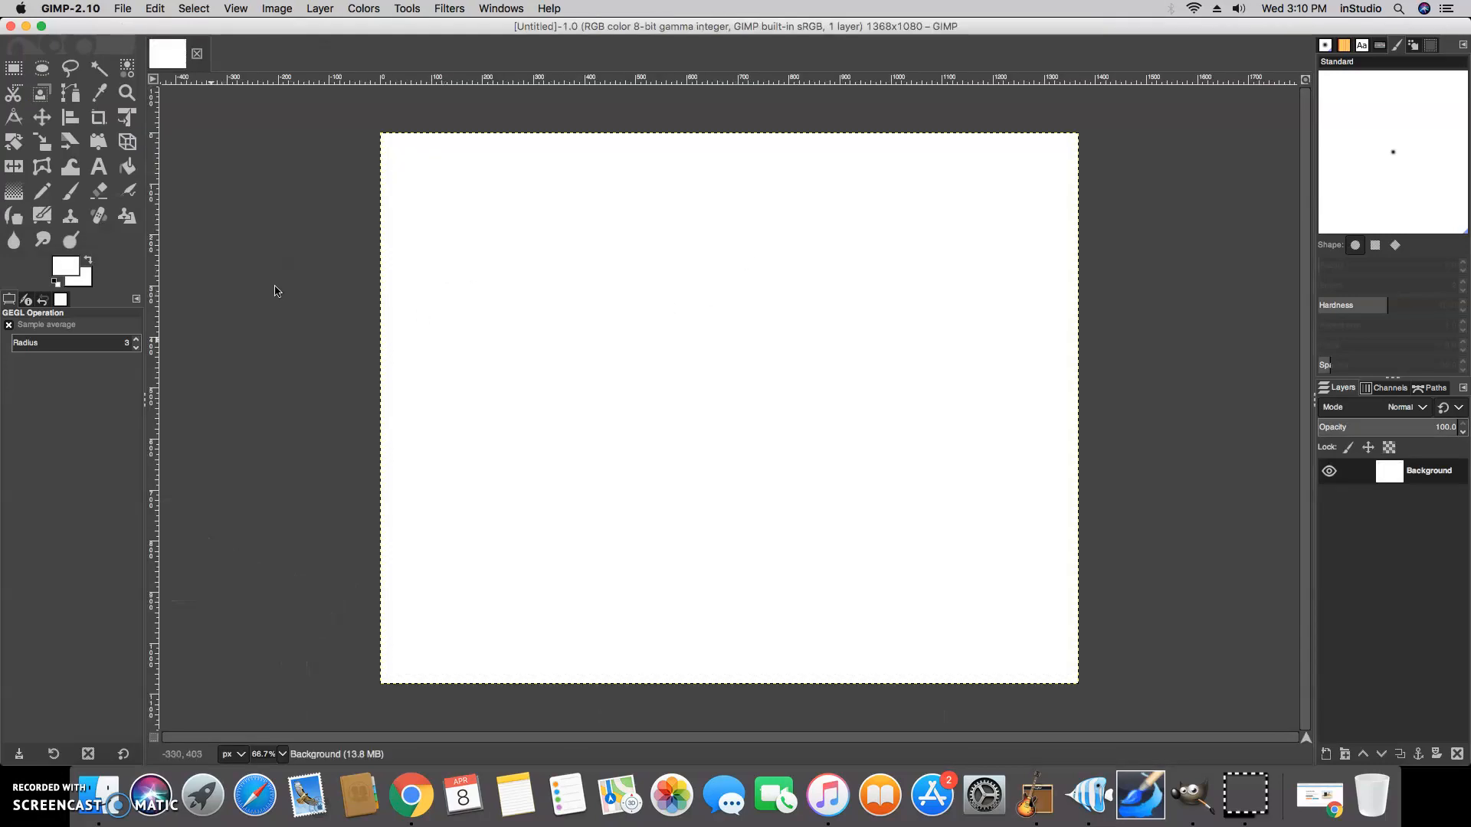
Set the foreground color to black
{"action": "left_click", "coordinate": [73, 269]}
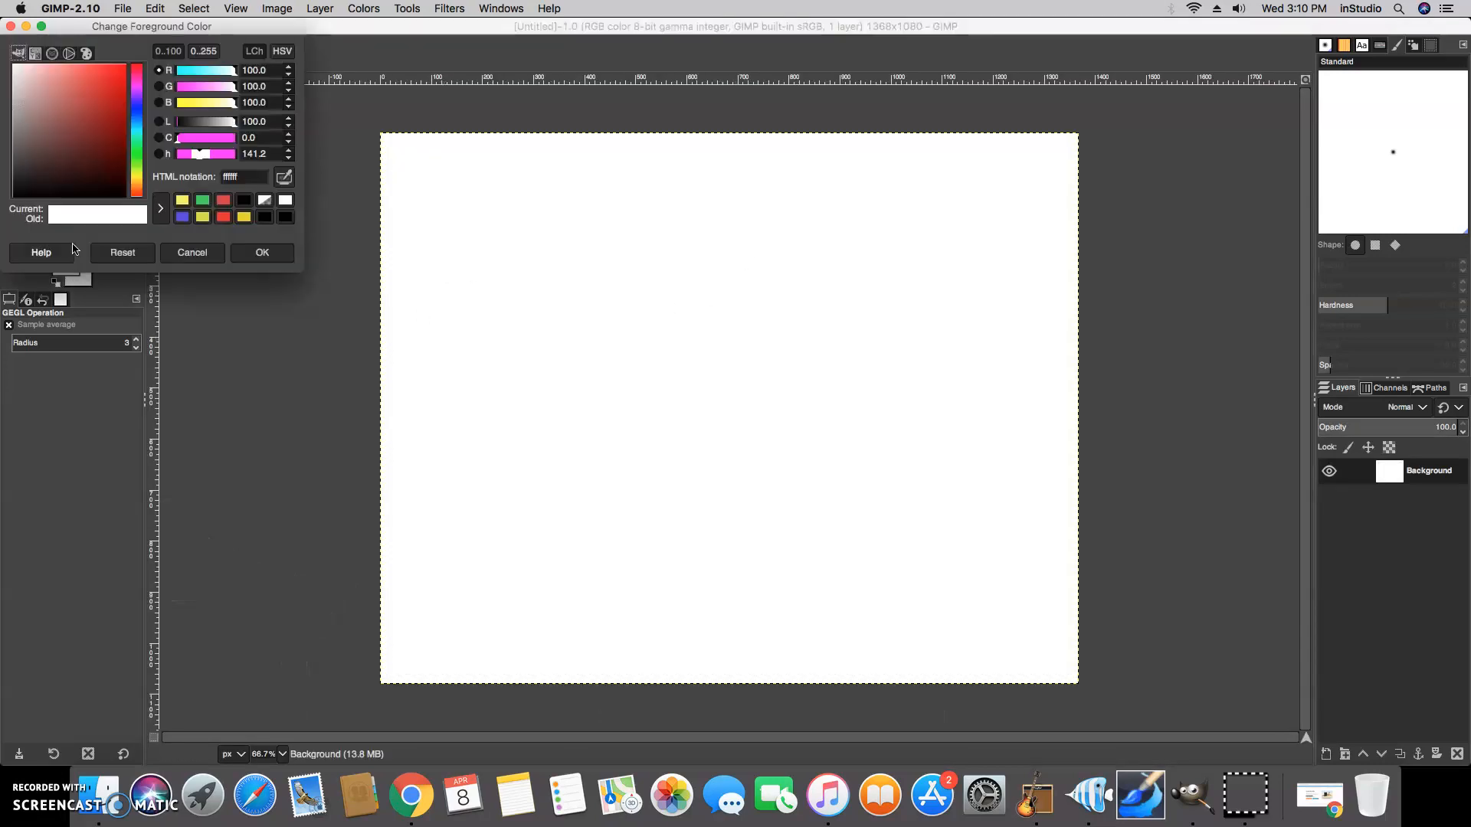
{"action": "left_click_drag", "start_coordinate": [19, 70], "coordinate": [126, 202]}
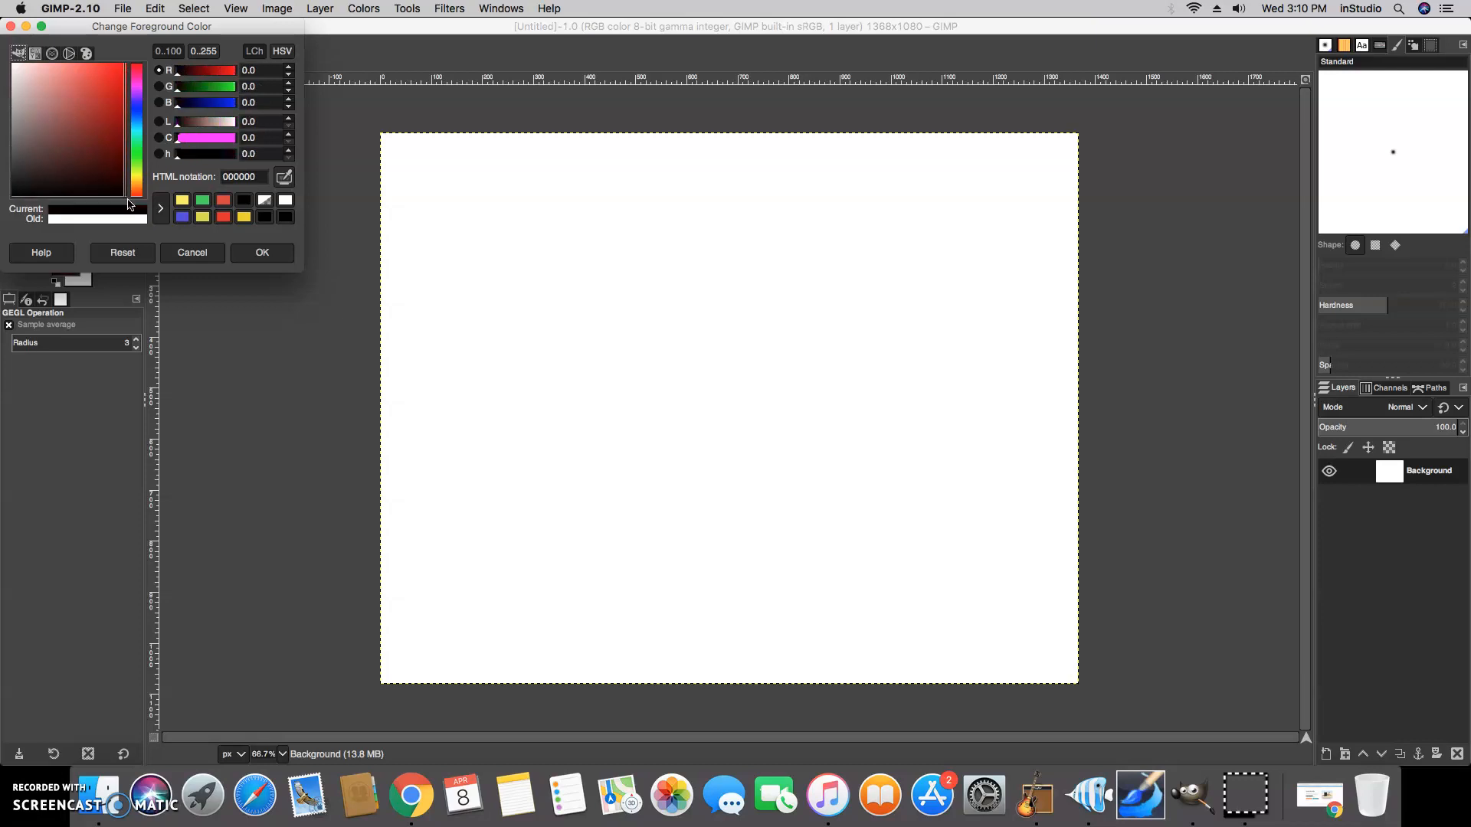
{"action": "left_click", "coordinate": [262, 253]}
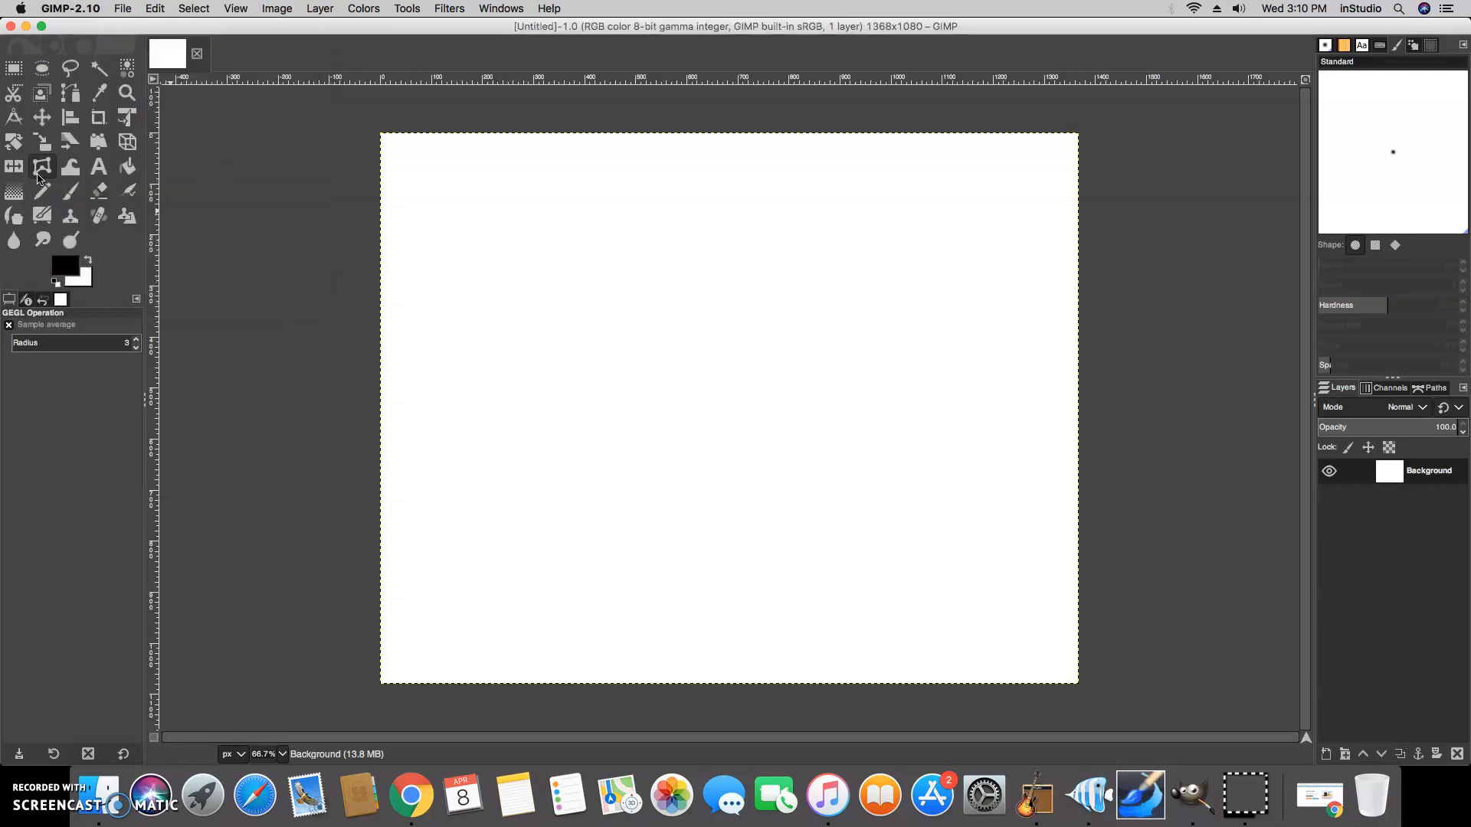
{"action": "left_click", "coordinate": [67, 272]}
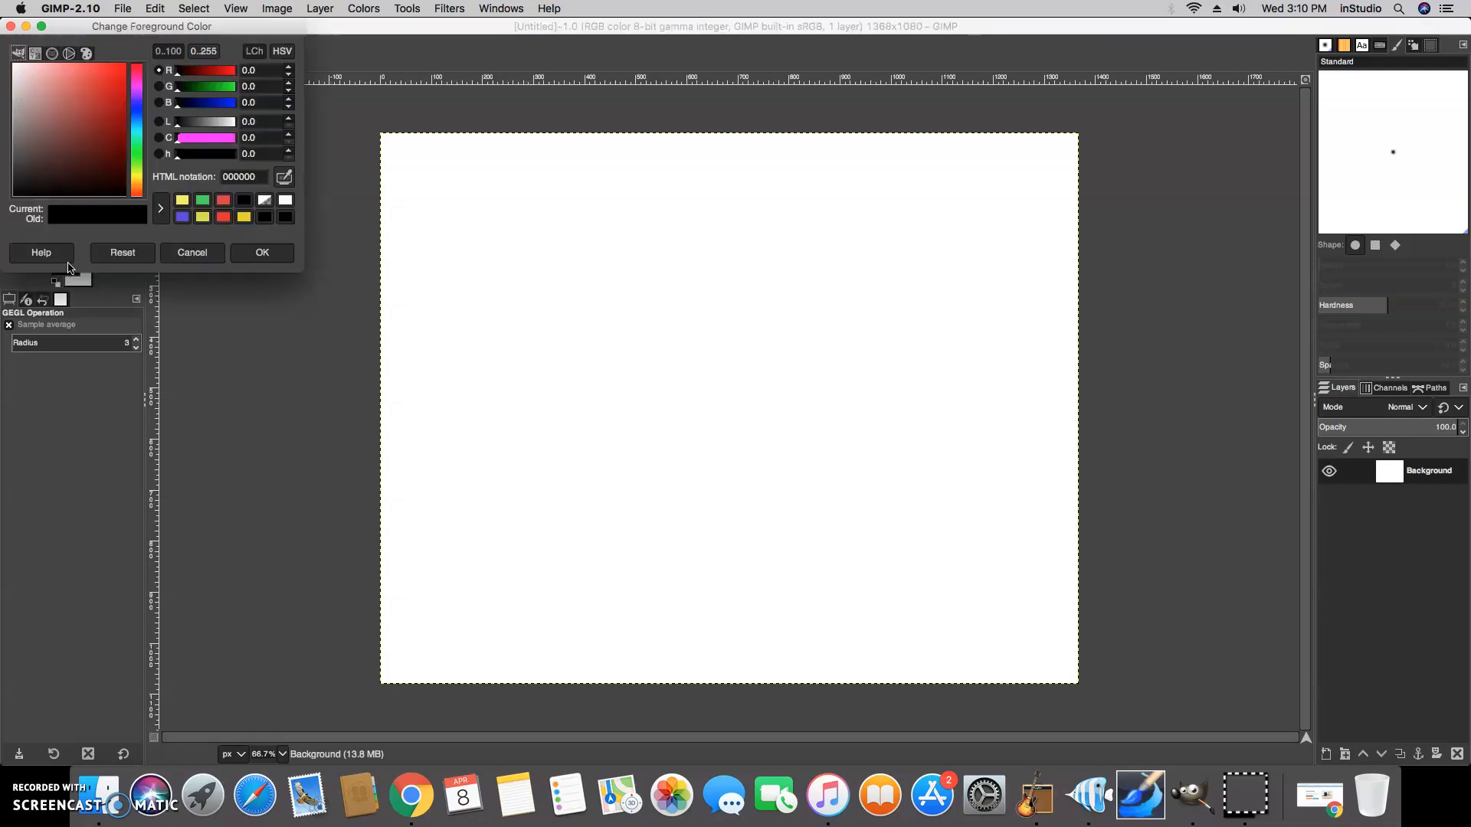
{"action": "left_click", "coordinate": [258, 252]}
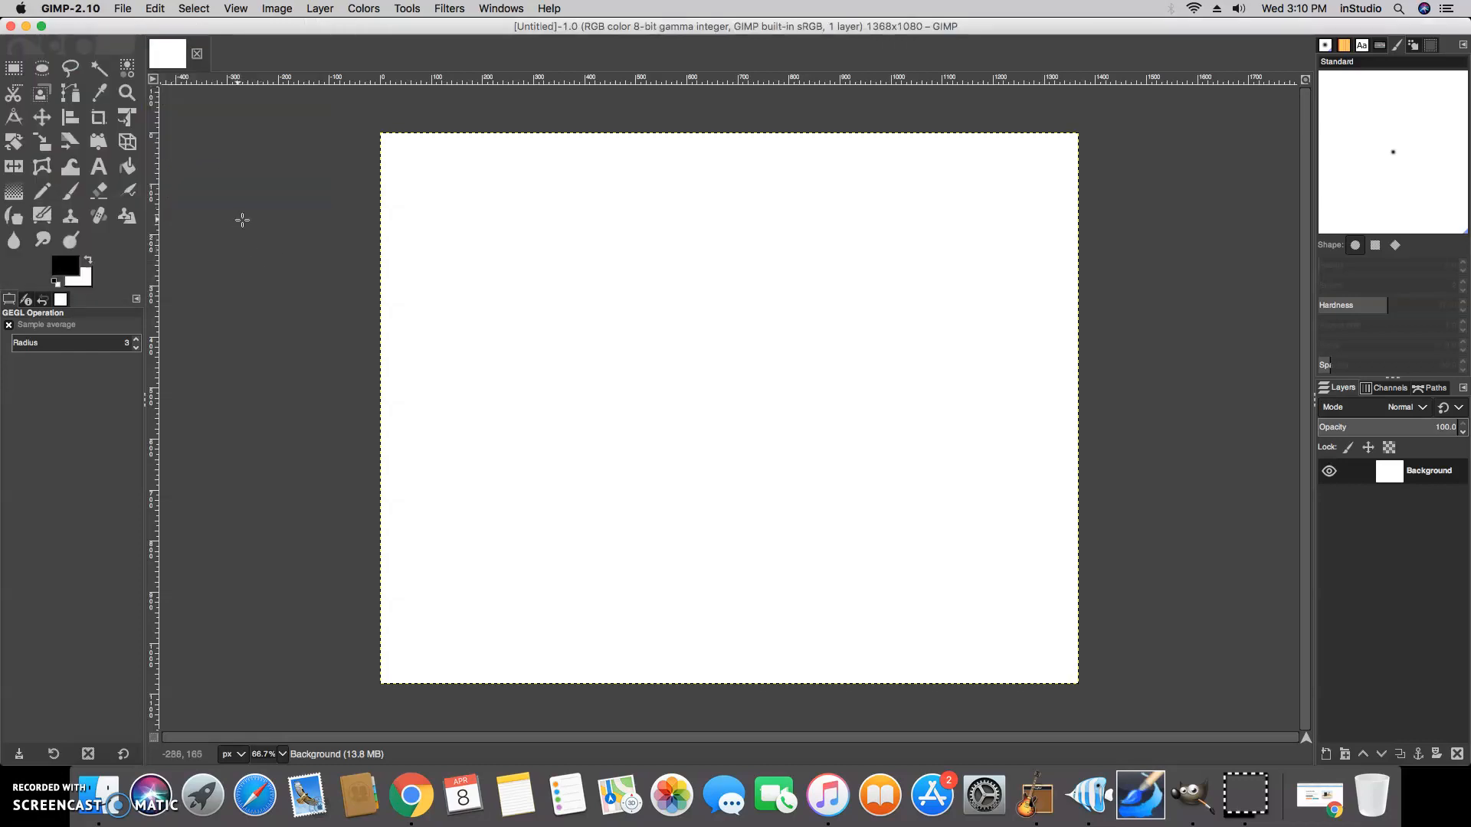
Set the background color to black
{"action": "left_click", "coordinate": [80, 284]}
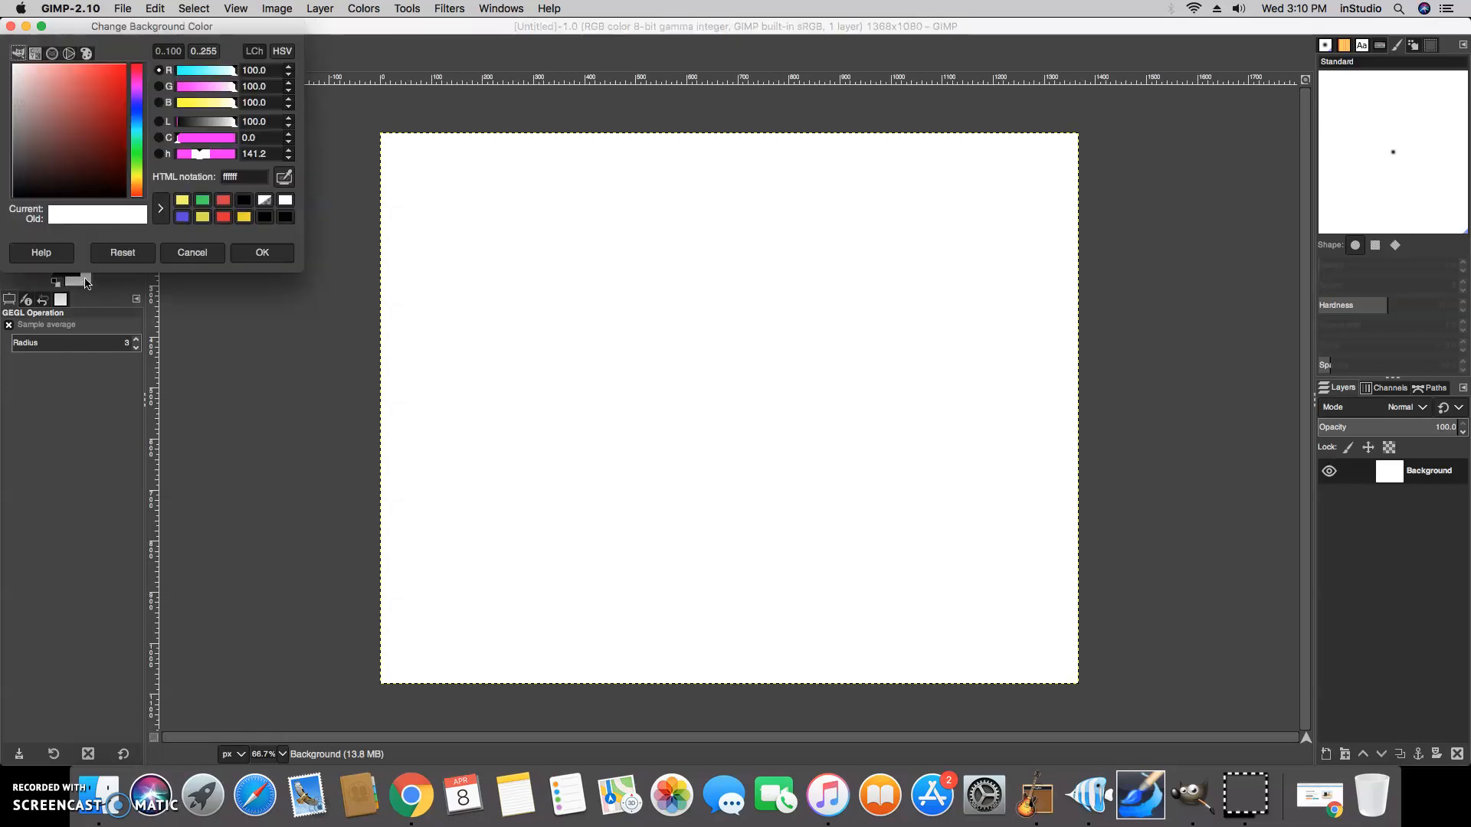
{"action": "left_click_drag", "start_coordinate": [61, 85], "coordinate": [135, 208]}
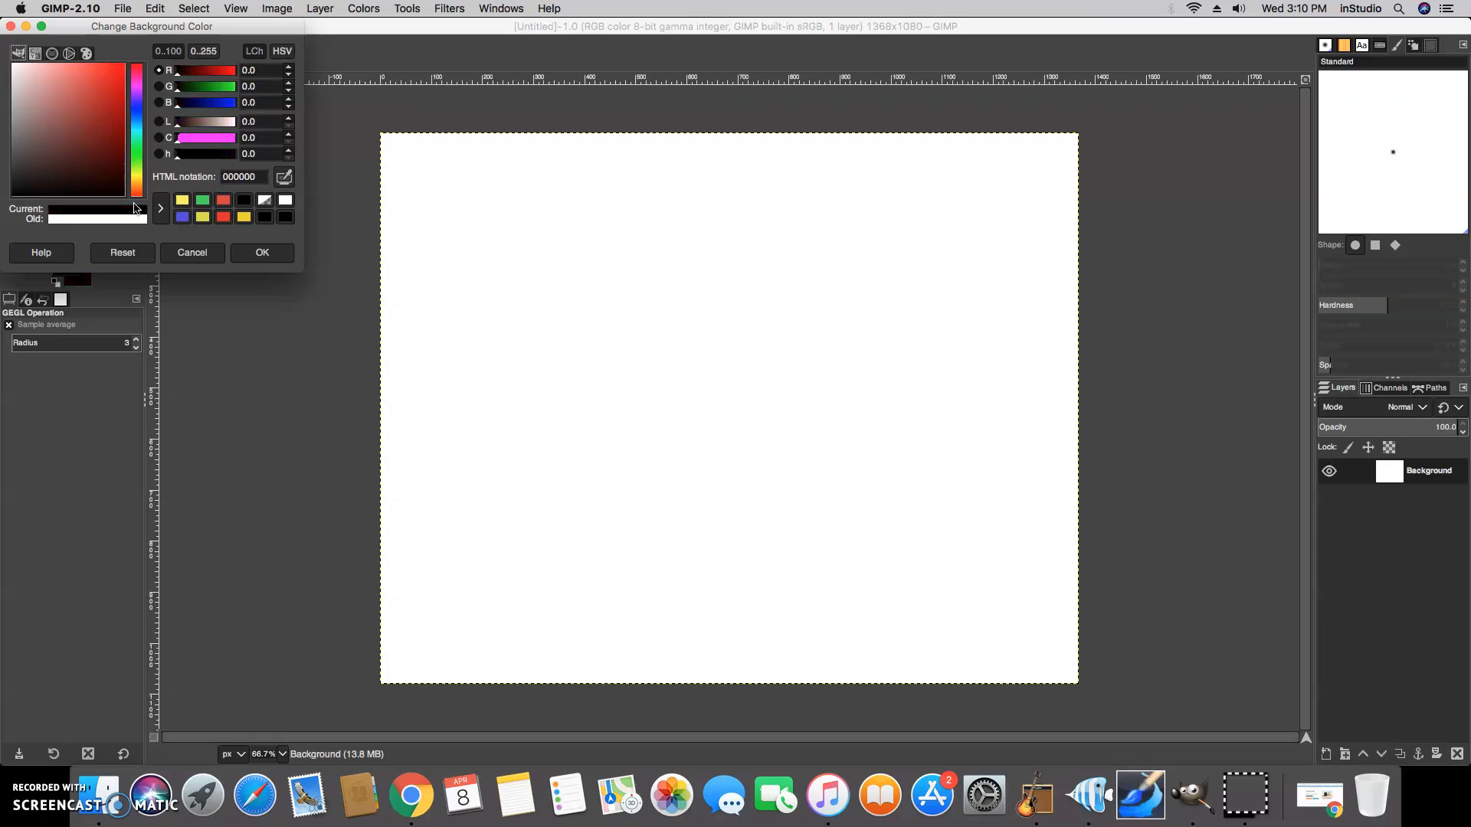
{"action": "left_click", "coordinate": [286, 260]}
Fill the canvas with the background color
{"action": "right_click", "coordinate": [611, 319]}
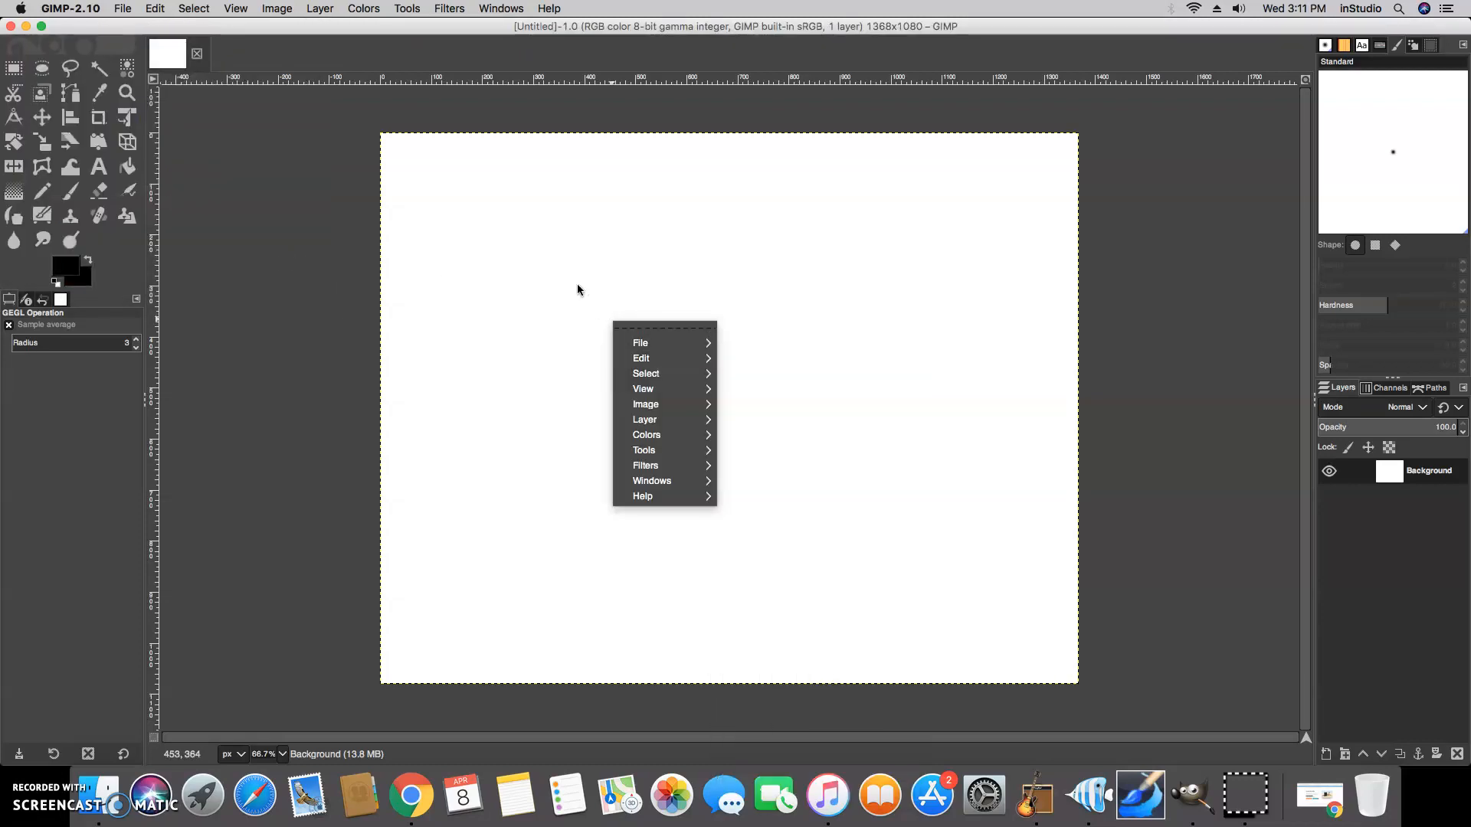
{"action": "mouse_move", "coordinate": [648, 358]}
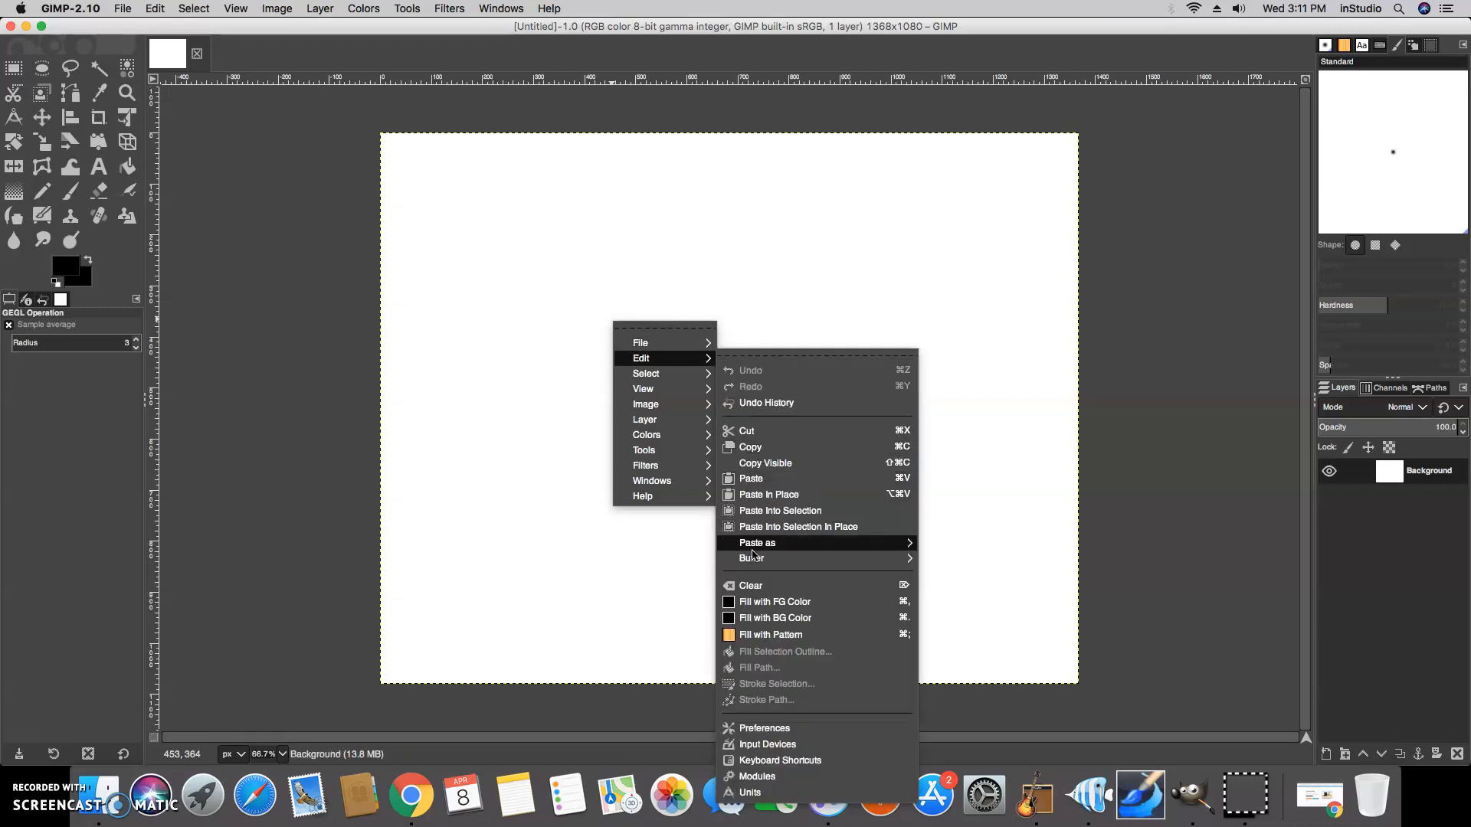
{"action": "left_click", "coordinate": [764, 617]}
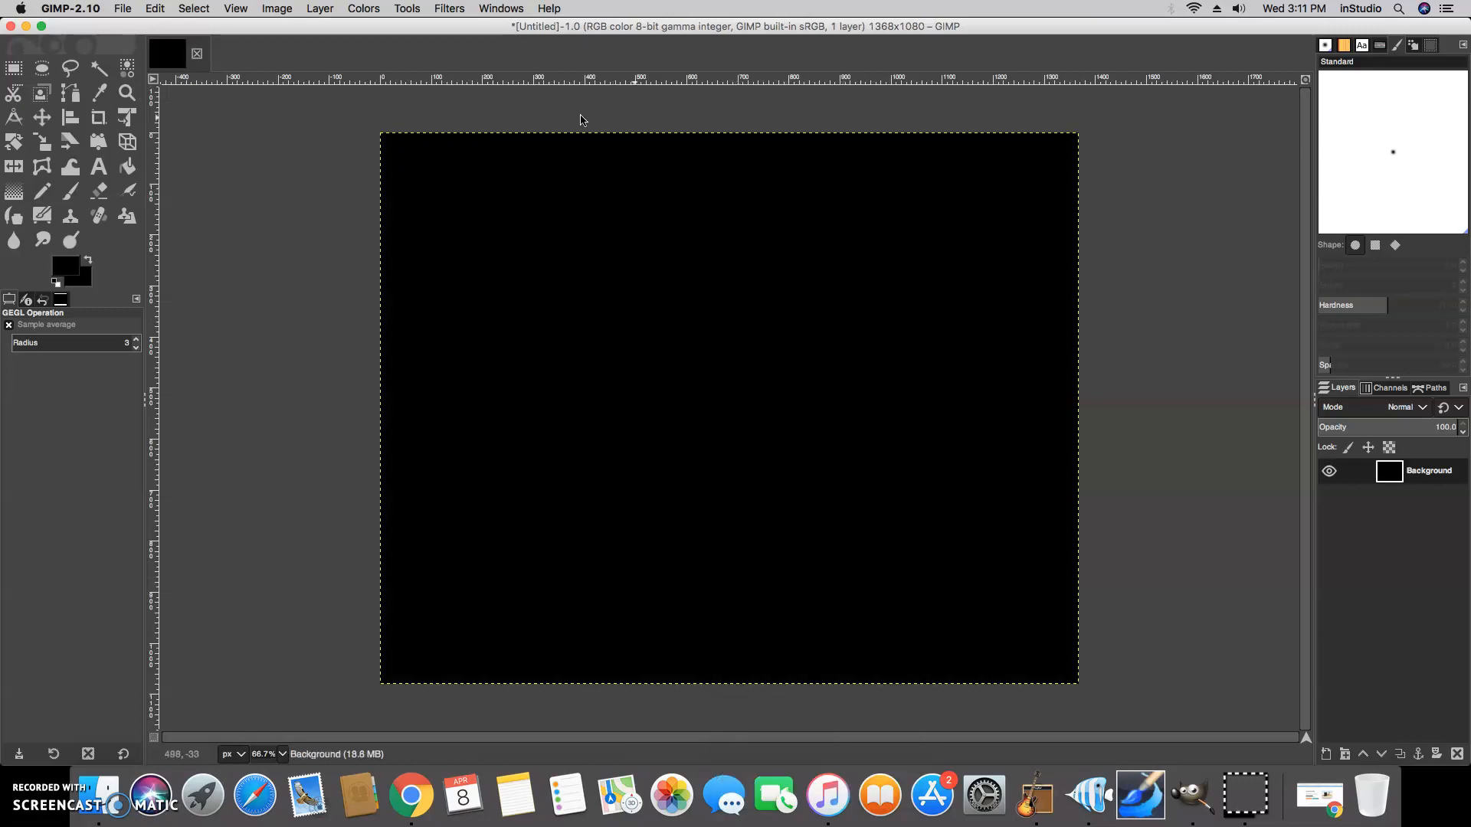
Add a new transparent layer named Layer on top of the background
{"action": "left_click", "coordinate": [1328, 755]}
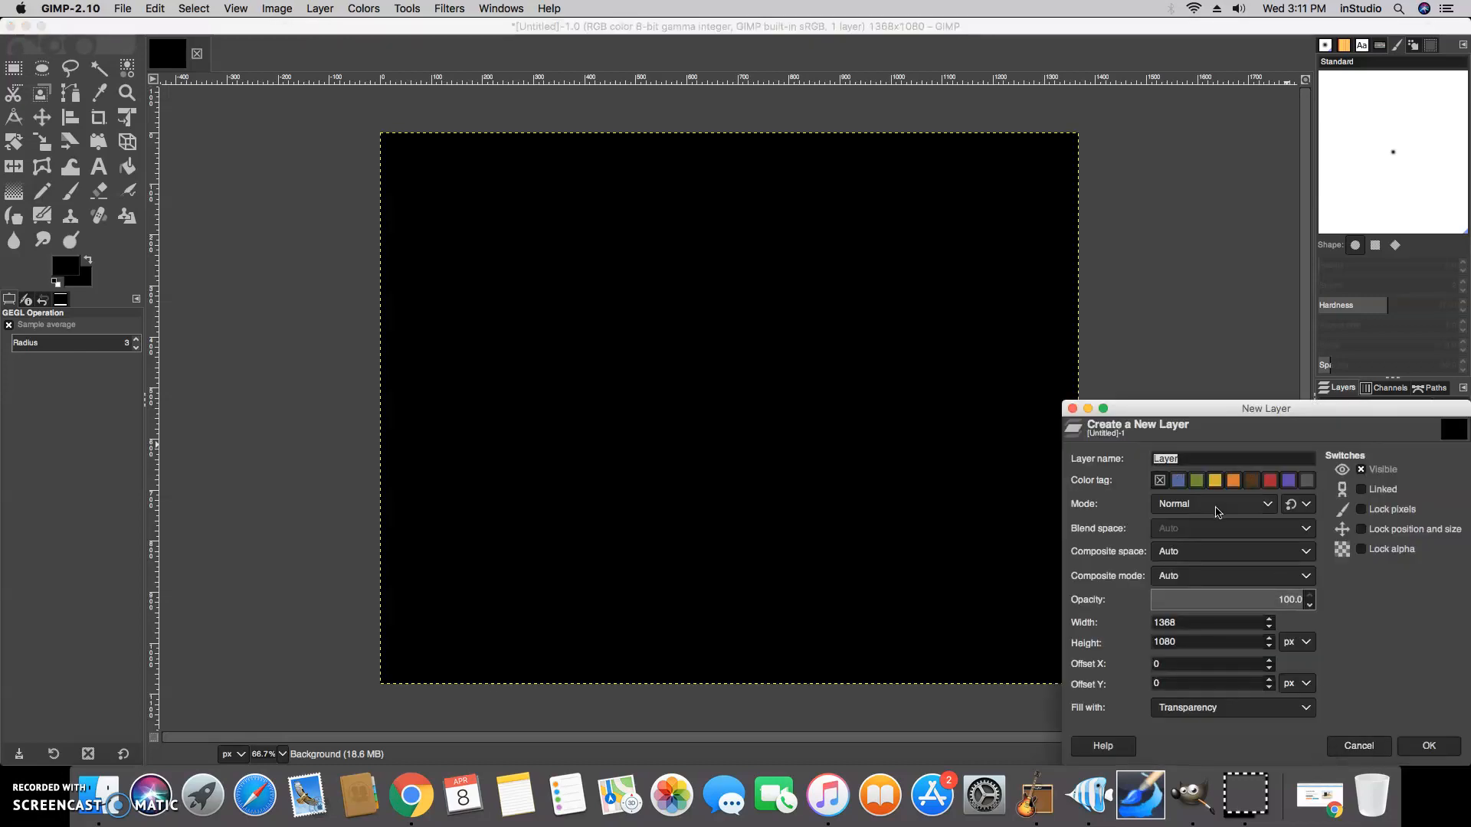
{"action": "left_click", "coordinate": [1424, 745]}
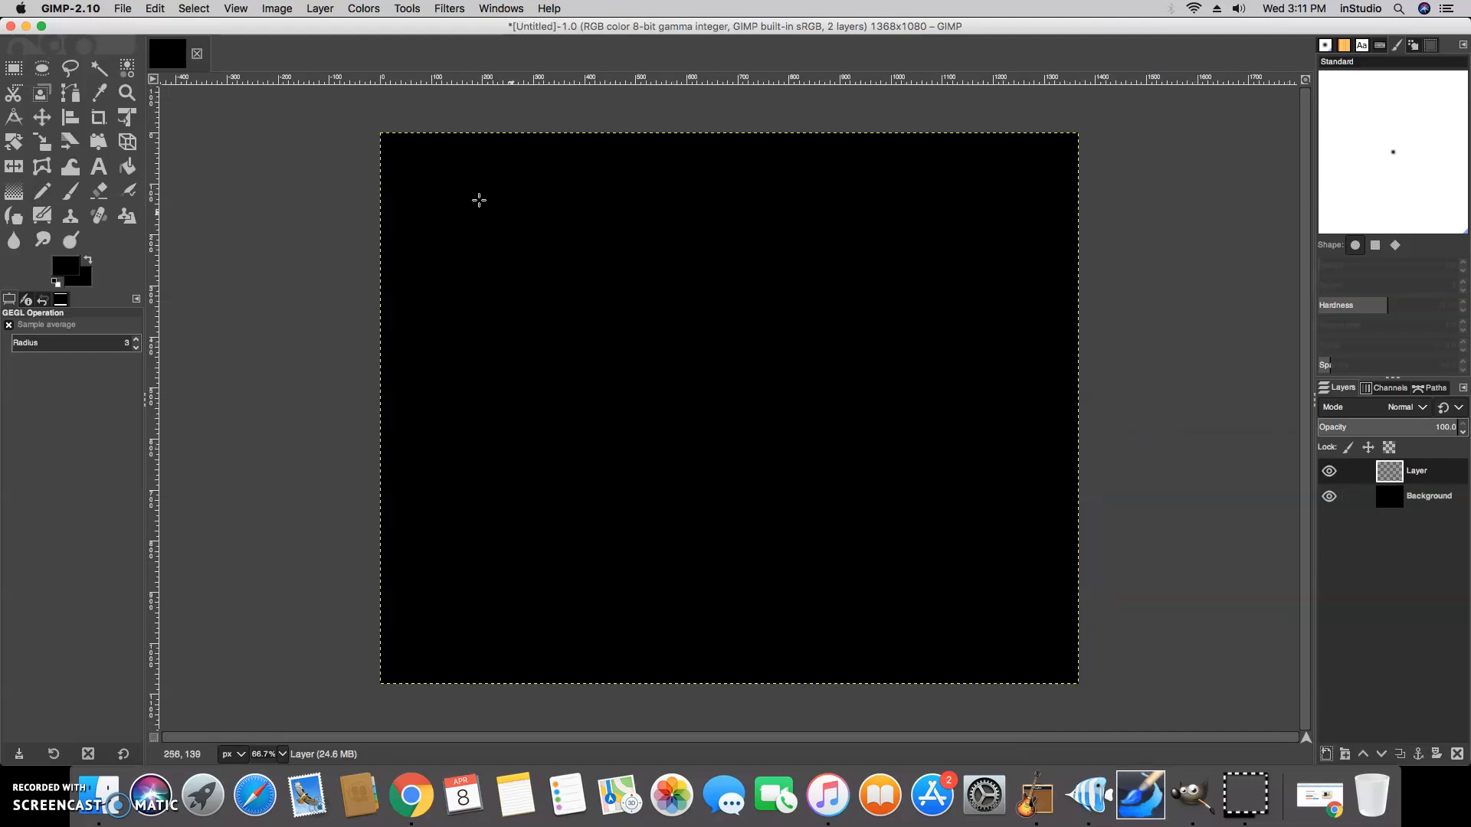
Paint red (e93a3a) scribbles across the new layer with the Paintbrush at size 35
{"action": "left_click", "coordinate": [75, 195]}
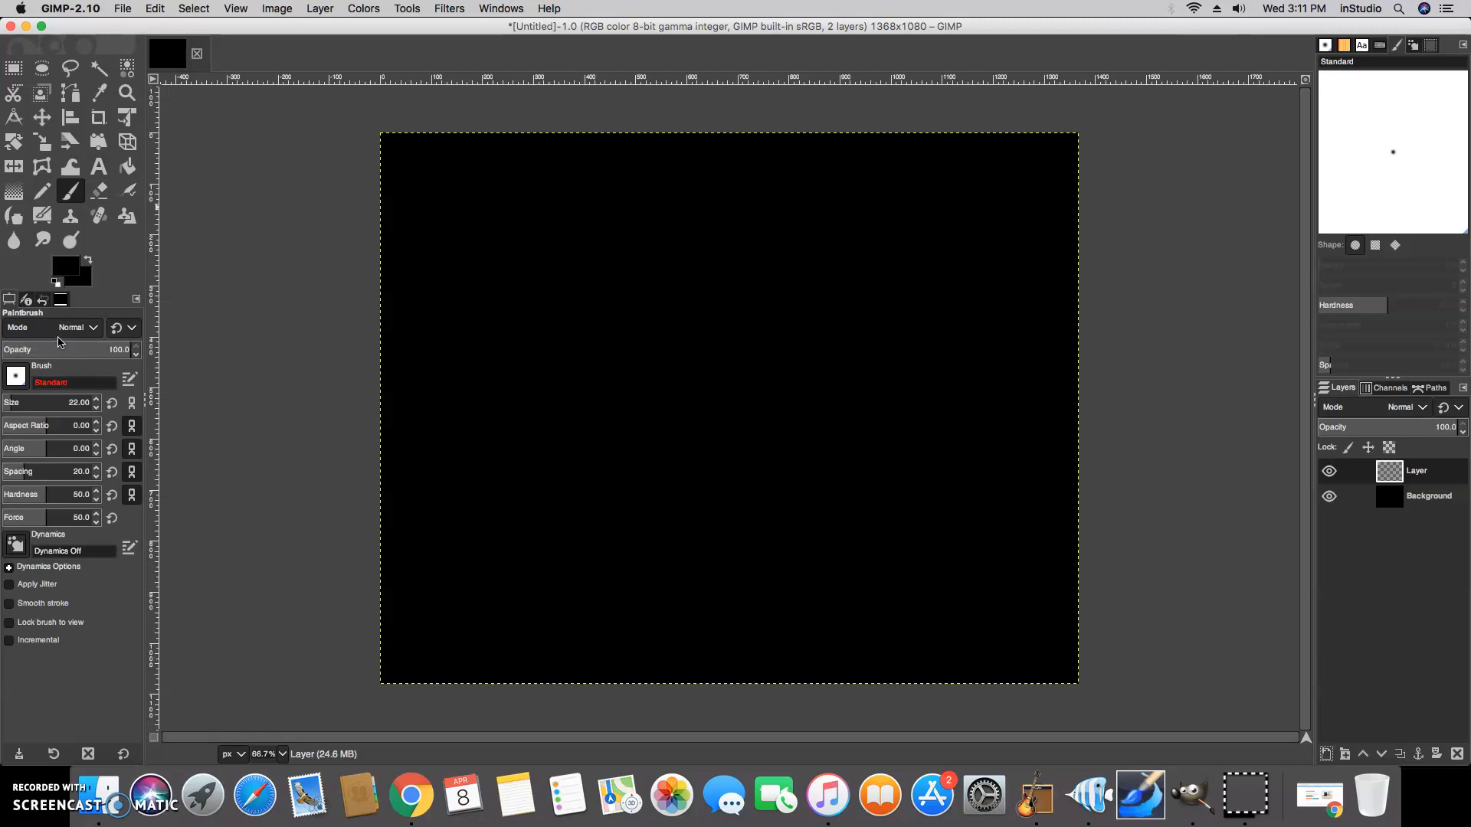
{"action": "left_click", "coordinate": [24, 405]}
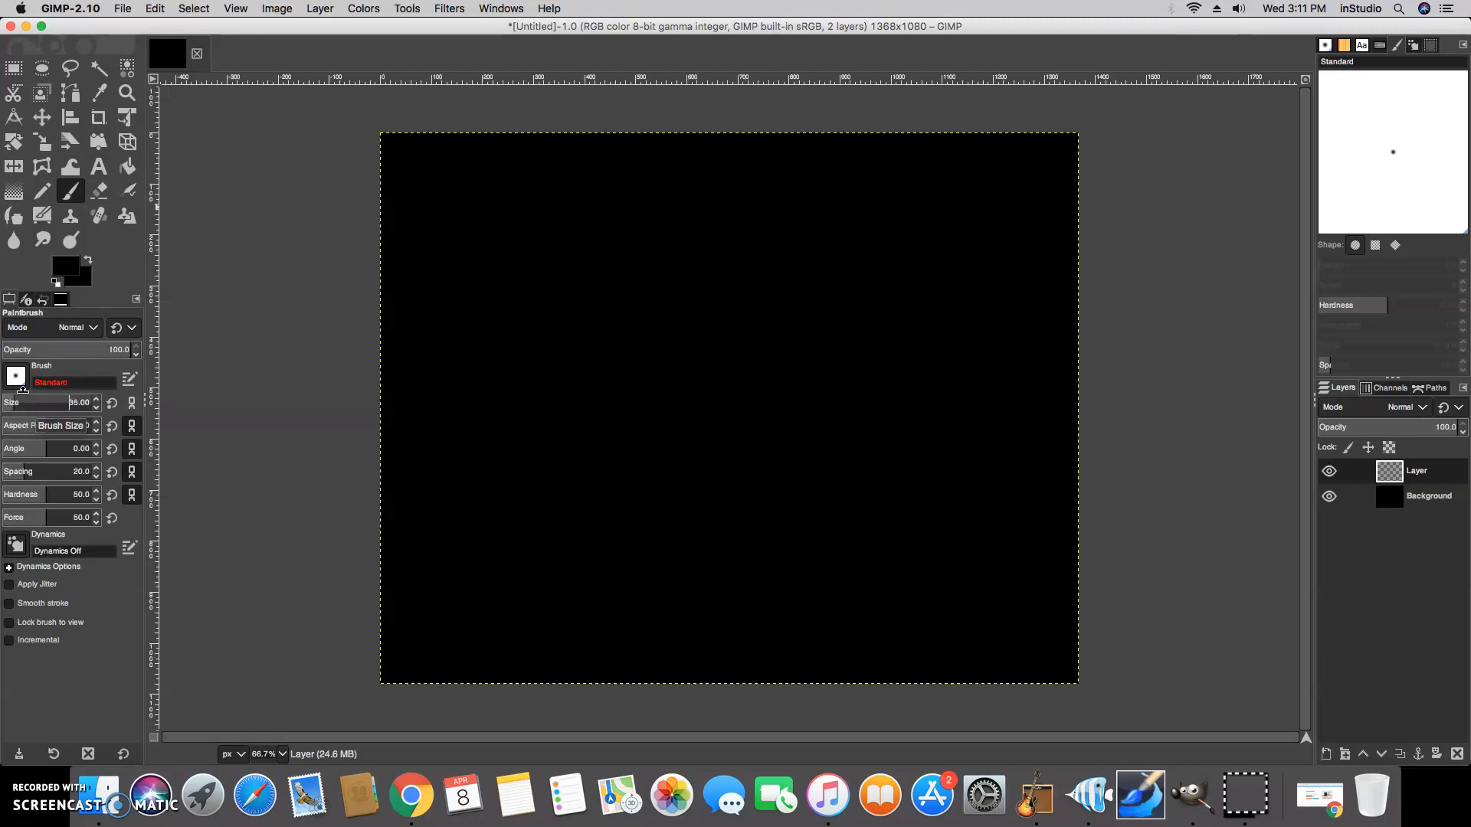
{"action": "left_click", "coordinate": [64, 272]}
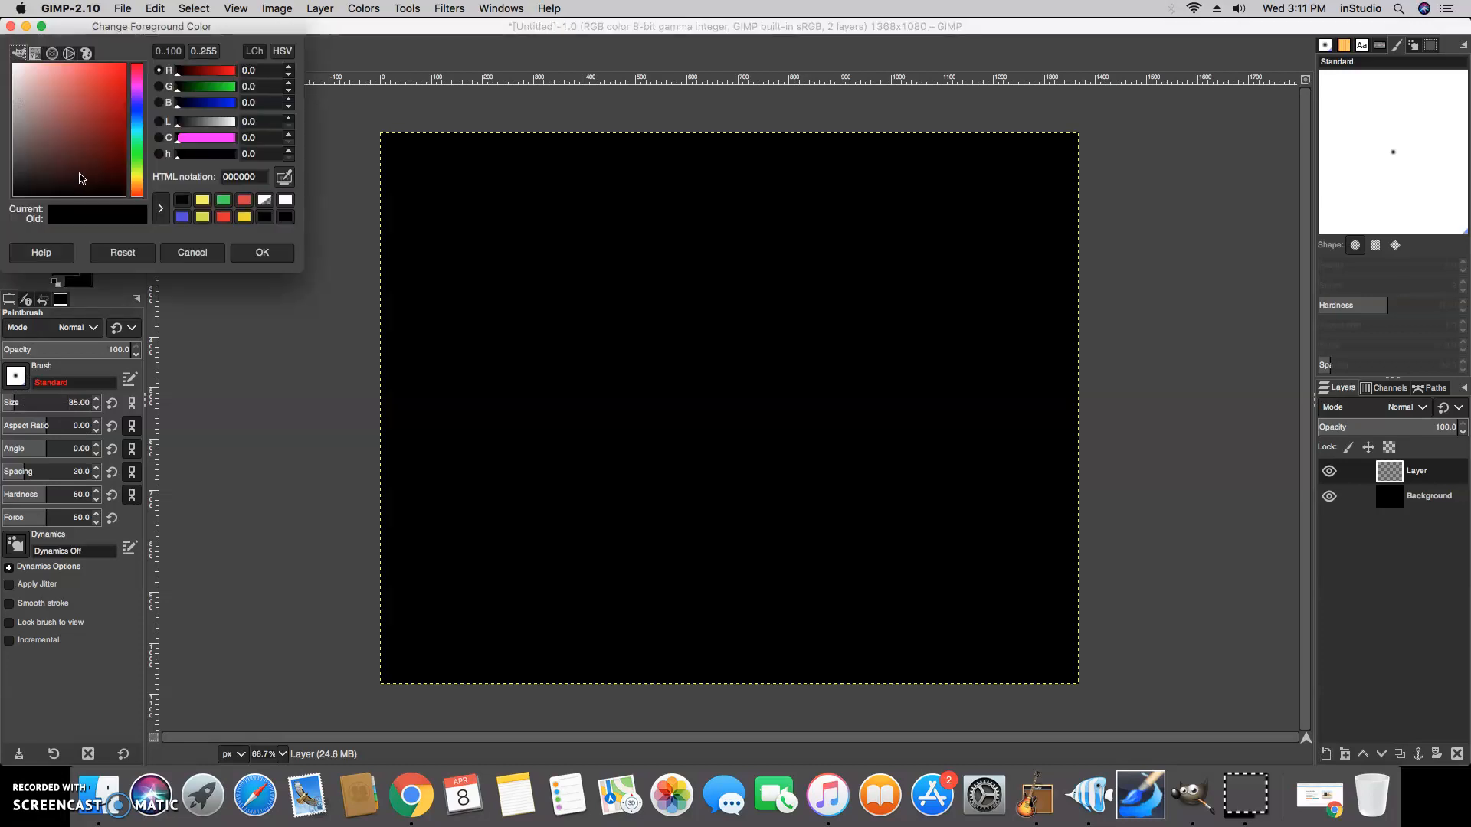
{"action": "left_click_drag", "start_coordinate": [115, 184], "coordinate": [98, 75]}
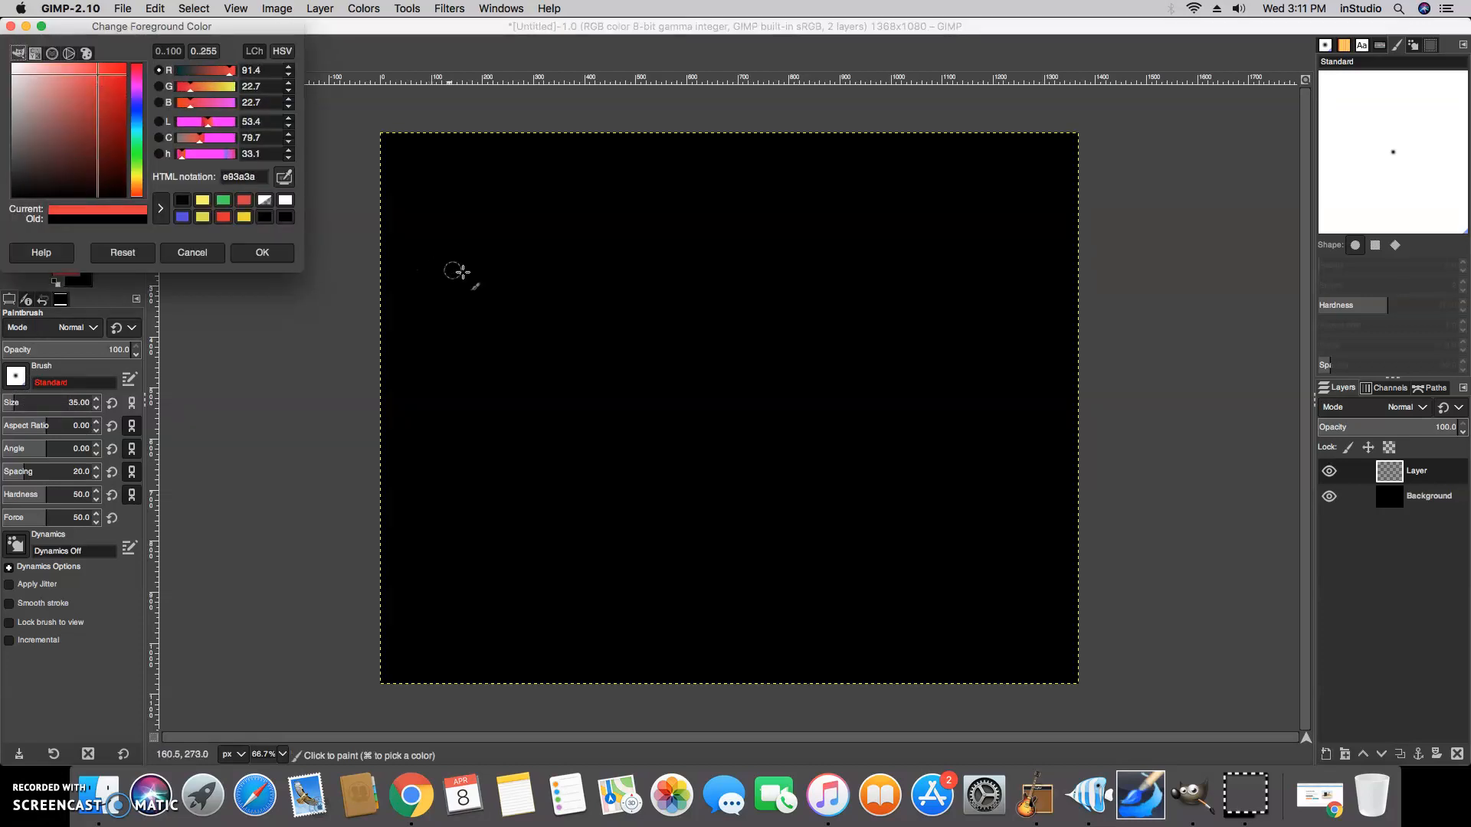
{"action": "left_click_drag", "start_coordinate": [440, 252], "coordinate": [458, 205]}
{"action": "mouse_move", "coordinate": [498, 289]}
{"action": "left_mouse_down"}
{"action": "mouse_move", "coordinate": [452, 441]}
{"action": "mouse_move", "coordinate": [519, 535]}
{"action": "mouse_move", "coordinate": [940, 525]}
{"action": "mouse_move", "coordinate": [852, 202]}
{"action": "mouse_move", "coordinate": [590, 260]}
{"action": "mouse_move", "coordinate": [456, 246]}
{"action": "mouse_move", "coordinate": [518, 615]}
{"action": "mouse_move", "coordinate": [771, 647]}
{"action": "mouse_move", "coordinate": [897, 312]}
{"action": "mouse_move", "coordinate": [690, 398]}
{"action": "mouse_move", "coordinate": [573, 72]}
{"action": "mouse_move", "coordinate": [1004, 164]}
{"action": "mouse_move", "coordinate": [820, 312]}
{"action": "mouse_move", "coordinate": [982, 237]}
{"action": "mouse_move", "coordinate": [687, 493]}
{"action": "mouse_move", "coordinate": [575, 493]}
{"action": "left_mouse_up"}
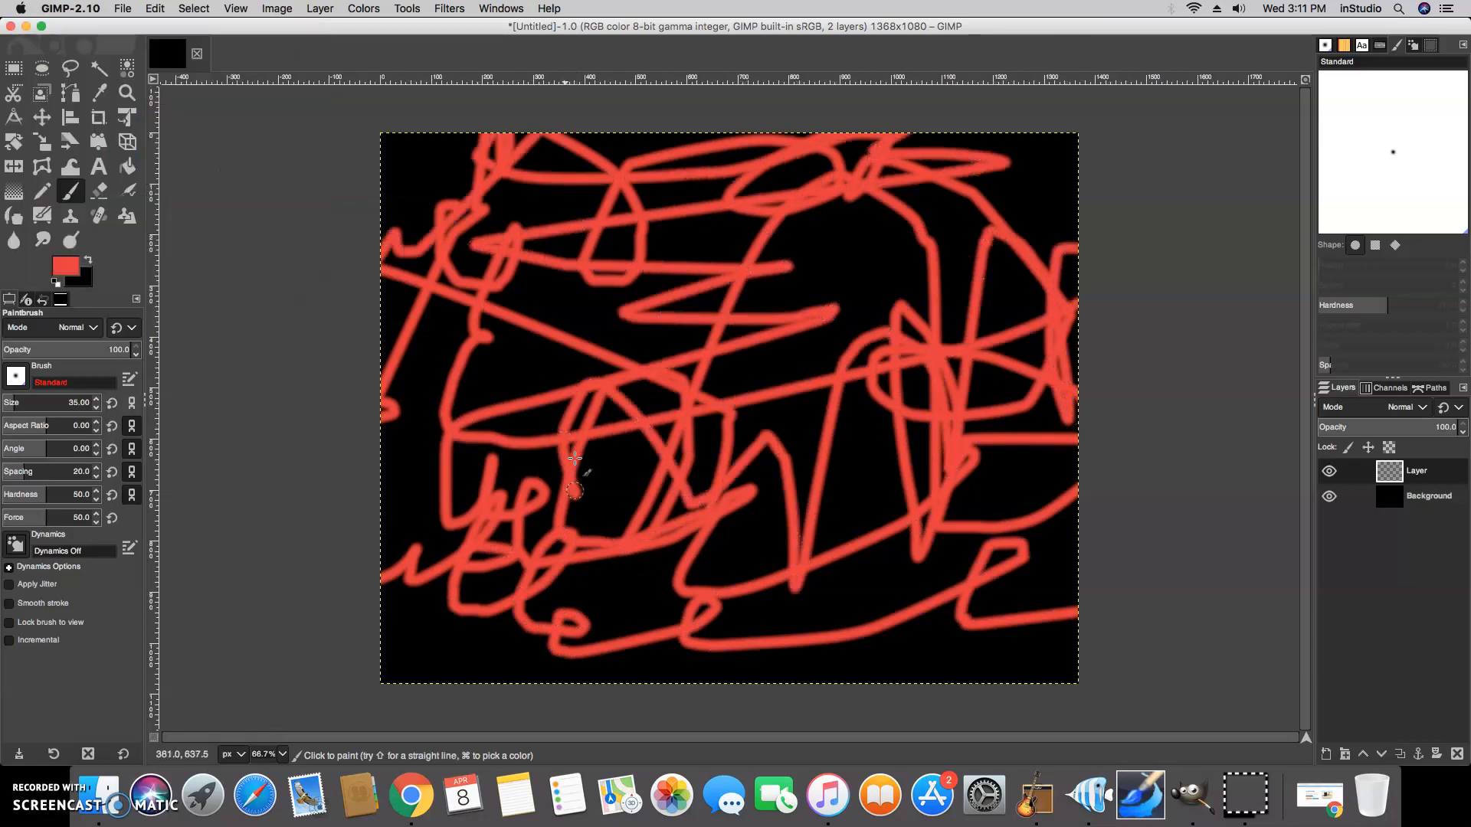
Switch the foreground color to blue (3712dc) and paint blue scribbles over the red ones
{"action": "left_click", "coordinate": [67, 265]}
{"action": "left_click_drag", "start_coordinate": [101, 158], "coordinate": [117, 81]}
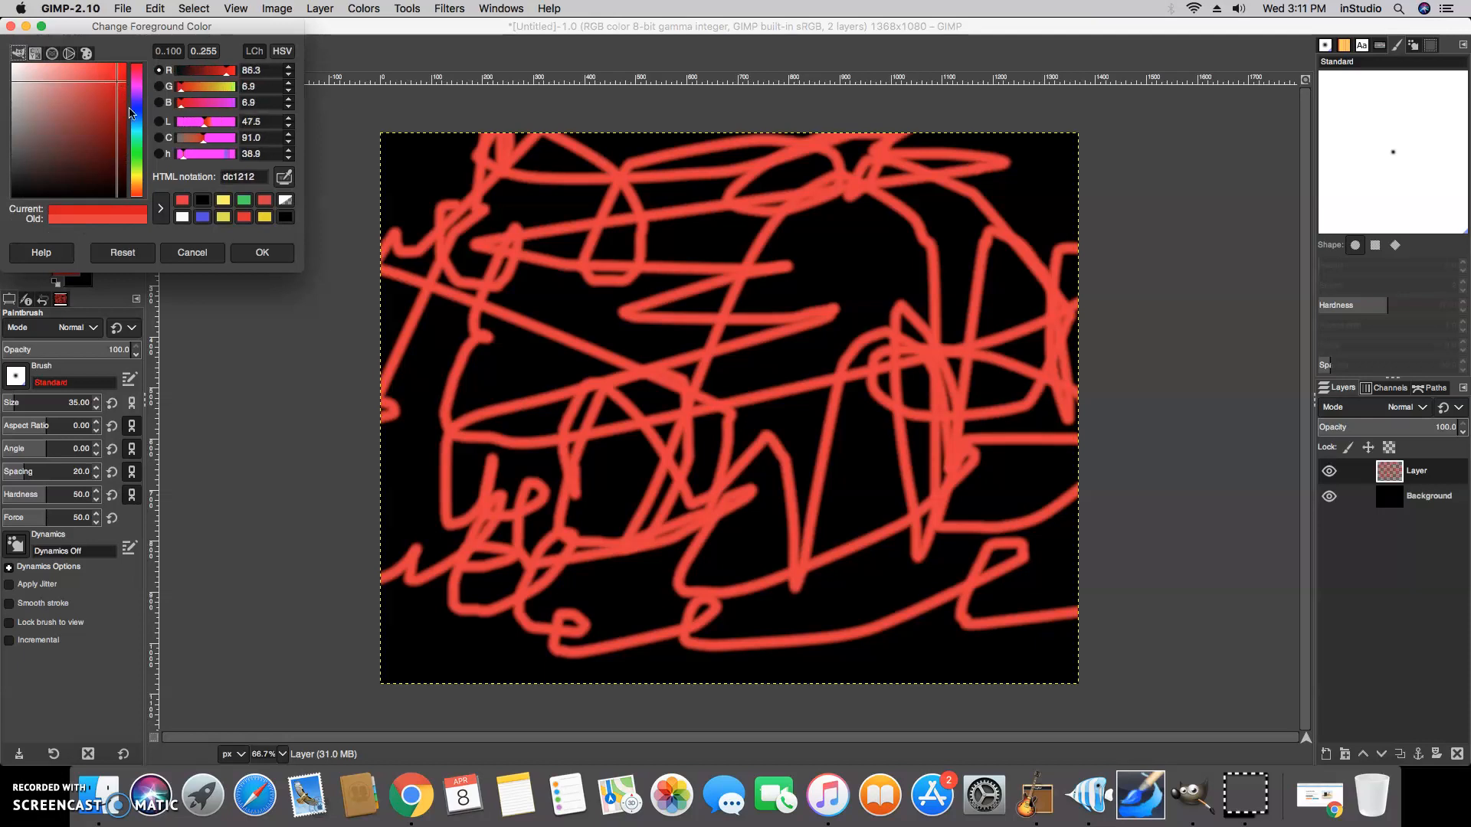
{"action": "left_click", "coordinate": [140, 104]}
{"action": "mouse_move", "coordinate": [490, 222]}
{"action": "left_mouse_down"}
{"action": "mouse_move", "coordinate": [406, 260]}
{"action": "mouse_move", "coordinate": [411, 345]}
{"action": "mouse_move", "coordinate": [471, 529]}
{"action": "mouse_move", "coordinate": [412, 606]}
{"action": "mouse_move", "coordinate": [678, 594]}
{"action": "mouse_move", "coordinate": [996, 509]}
{"action": "mouse_move", "coordinate": [831, 377]}
{"action": "left_mouse_up"}
{"action": "mouse_move", "coordinate": [1135, 236]}
{"action": "left_mouse_down"}
{"action": "mouse_move", "coordinate": [843, 230]}
{"action": "mouse_move", "coordinate": [521, 368]}
{"action": "mouse_move", "coordinate": [613, 605]}
{"action": "mouse_move", "coordinate": [787, 445]}
{"action": "left_mouse_up"}
{"action": "left_click", "coordinate": [262, 252]}
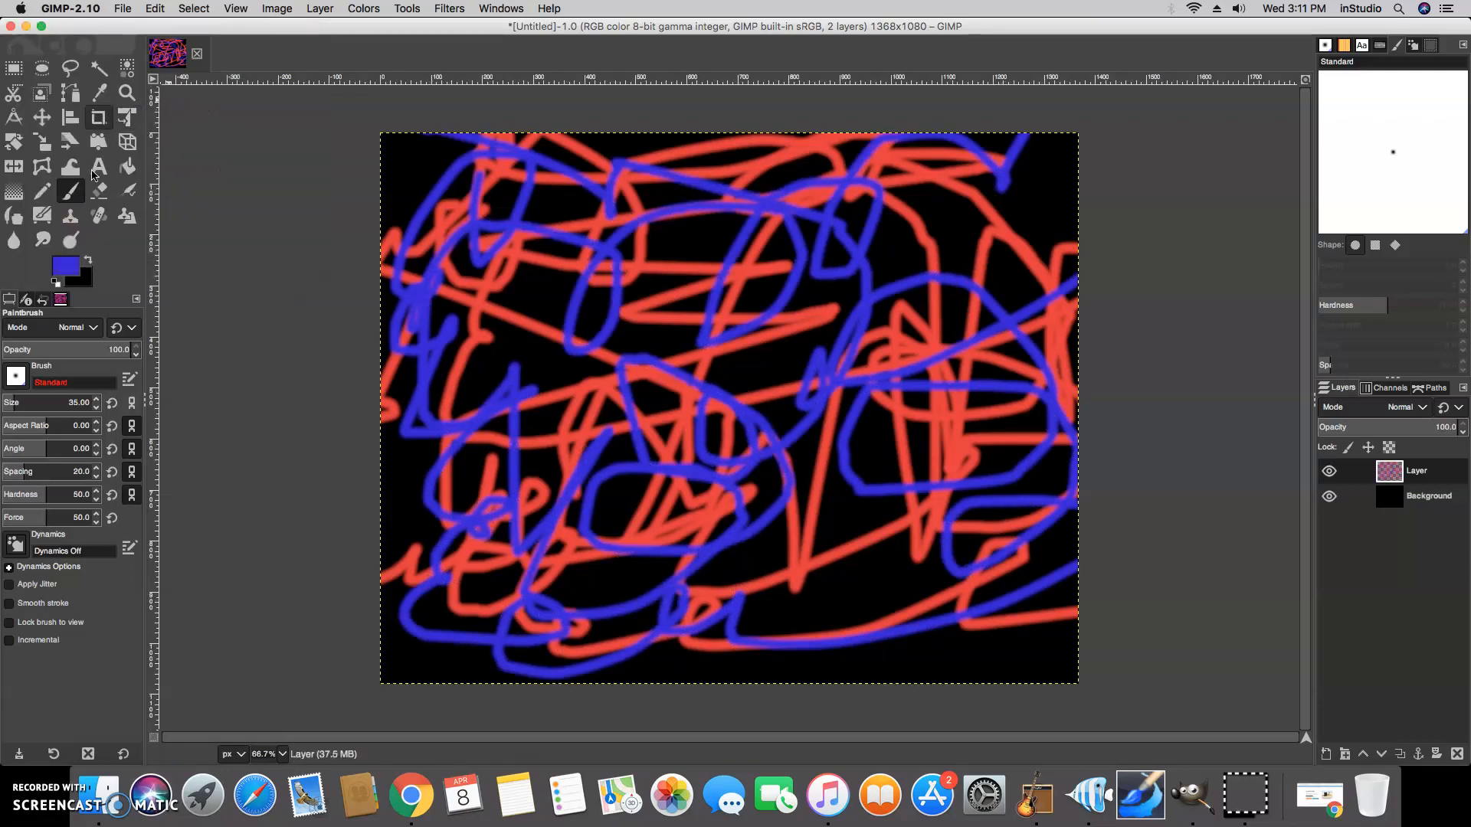
Switch the foreground color to green (67dc12) and paint green scribbles over the canvas
{"action": "left_click", "coordinate": [69, 267]}
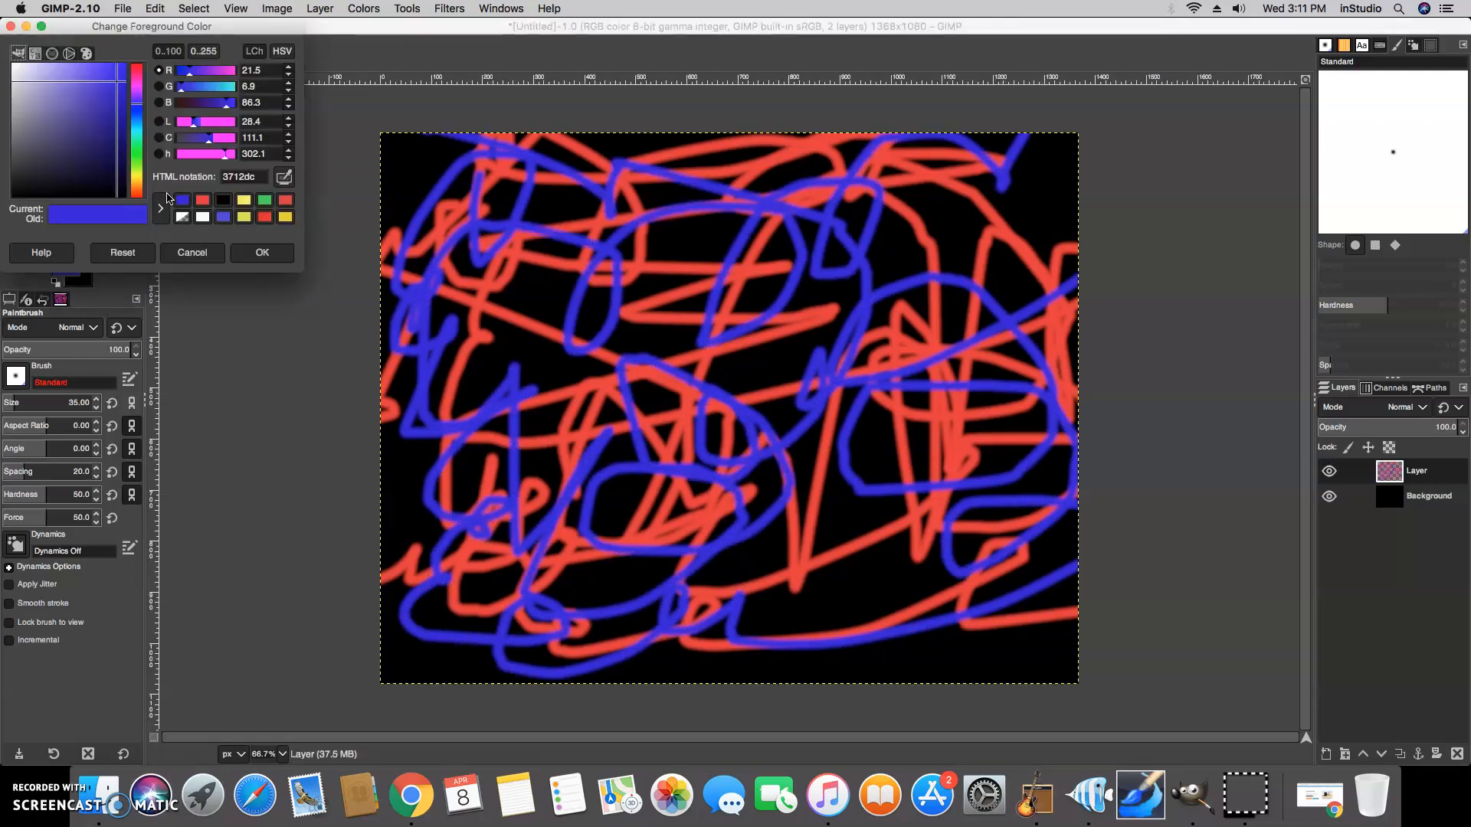
{"action": "left_click", "coordinate": [135, 167]}
{"action": "mouse_move", "coordinate": [429, 252]}
{"action": "left_mouse_down"}
{"action": "mouse_move", "coordinate": [529, 222]}
{"action": "mouse_move", "coordinate": [398, 548]}
{"action": "mouse_move", "coordinate": [697, 592]}
{"action": "mouse_move", "coordinate": [931, 359]}
{"action": "mouse_move", "coordinate": [805, 322]}
{"action": "mouse_move", "coordinate": [590, 460]}
{"action": "mouse_move", "coordinate": [391, 195]}
{"action": "mouse_move", "coordinate": [399, 605]}
{"action": "mouse_move", "coordinate": [843, 605]}
{"action": "mouse_move", "coordinate": [915, 480]}
{"action": "left_mouse_up"}
{"action": "mouse_move", "coordinate": [727, 575]}
{"action": "left_mouse_down"}
{"action": "mouse_move", "coordinate": [620, 421]}
{"action": "mouse_move", "coordinate": [617, 483]}
{"action": "left_mouse_up"}
{"action": "left_click", "coordinate": [262, 252]}
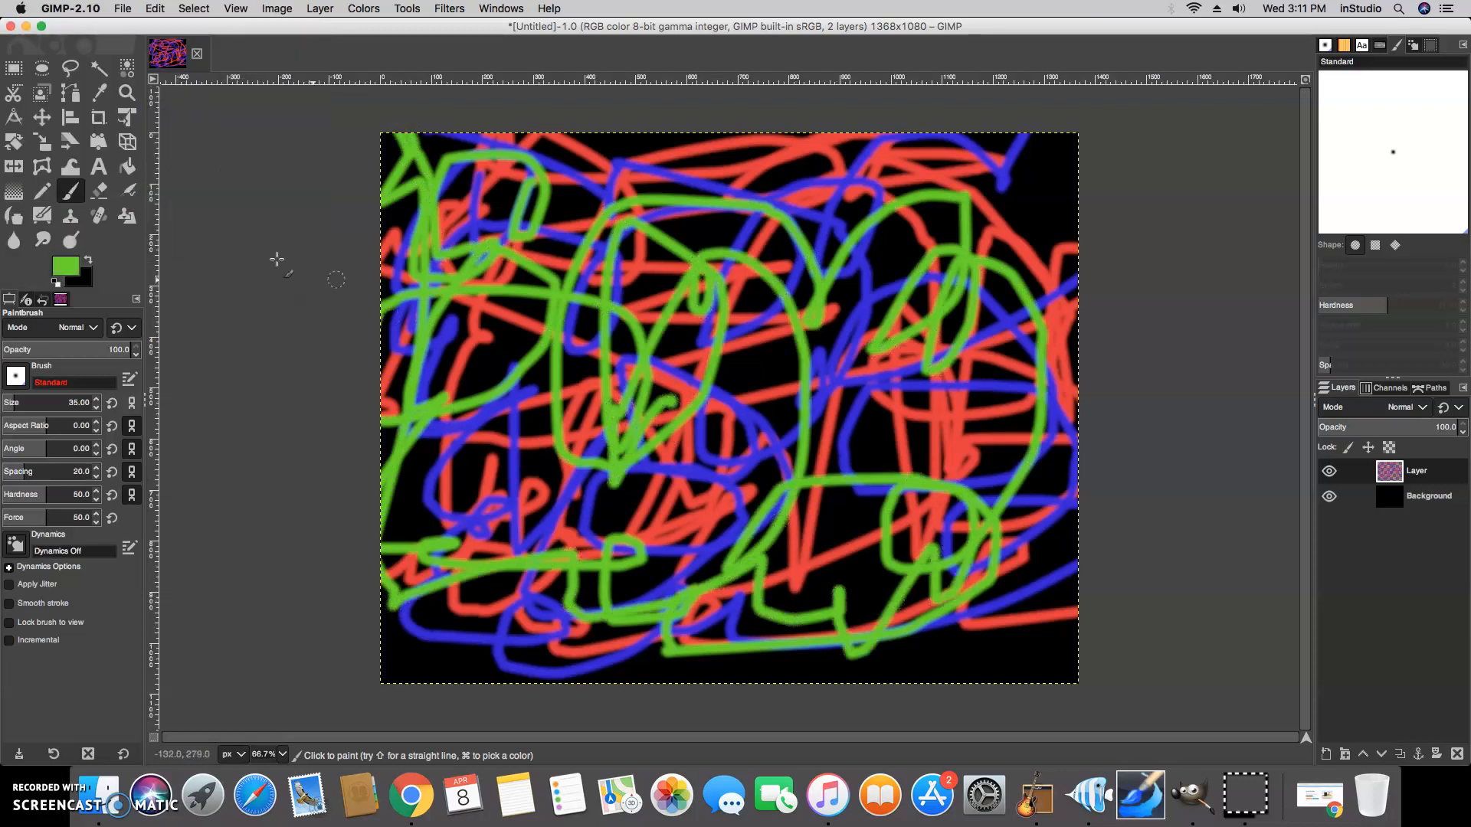
Increase the Paintbrush size to 70
{"action": "left_click", "coordinate": [72, 268]}
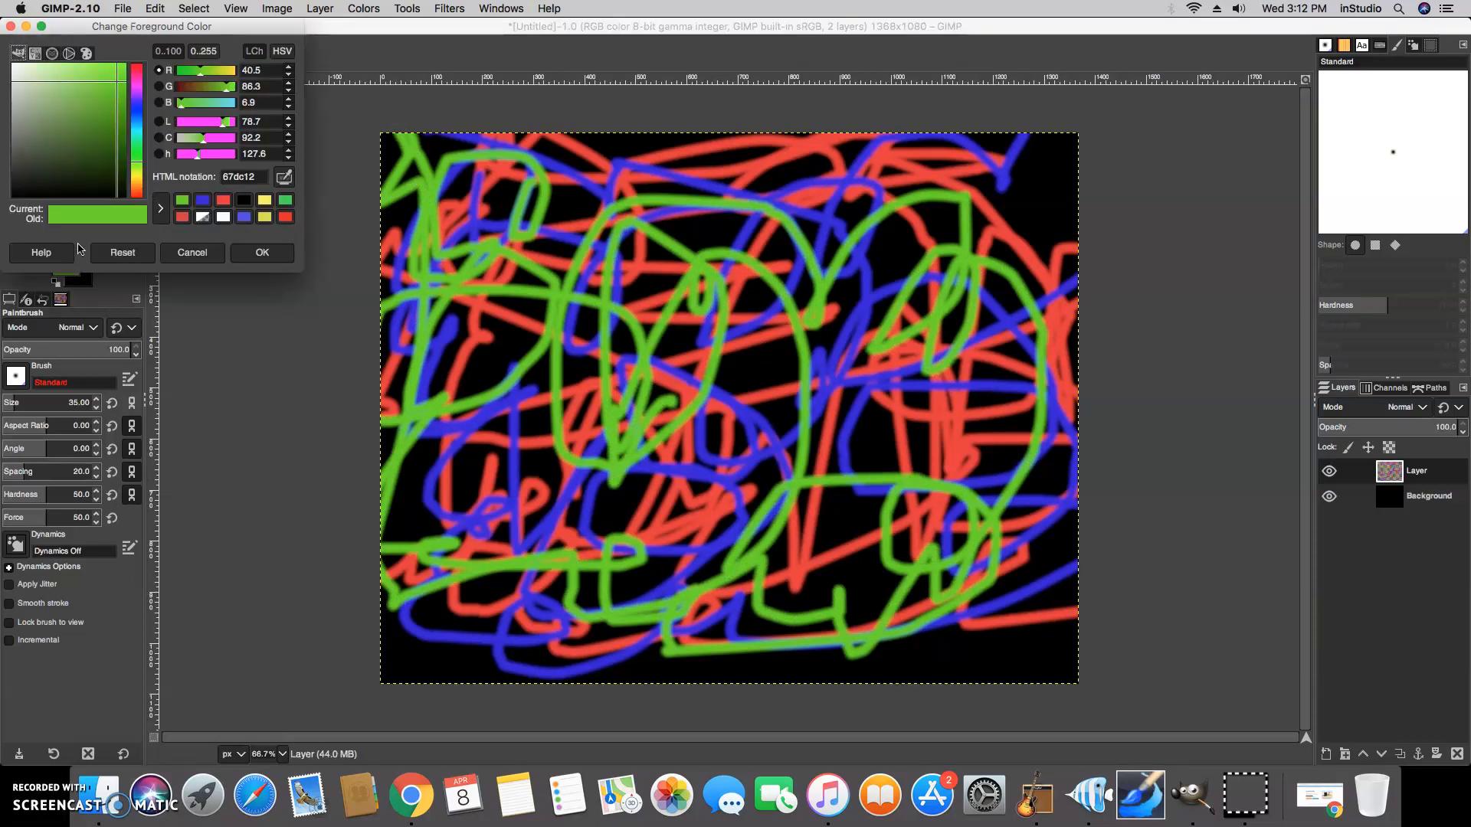
{"action": "left_click", "coordinate": [29, 407]}
{"action": "left_click_drag", "start_coordinate": [22, 408], "coordinate": [20, 407]}
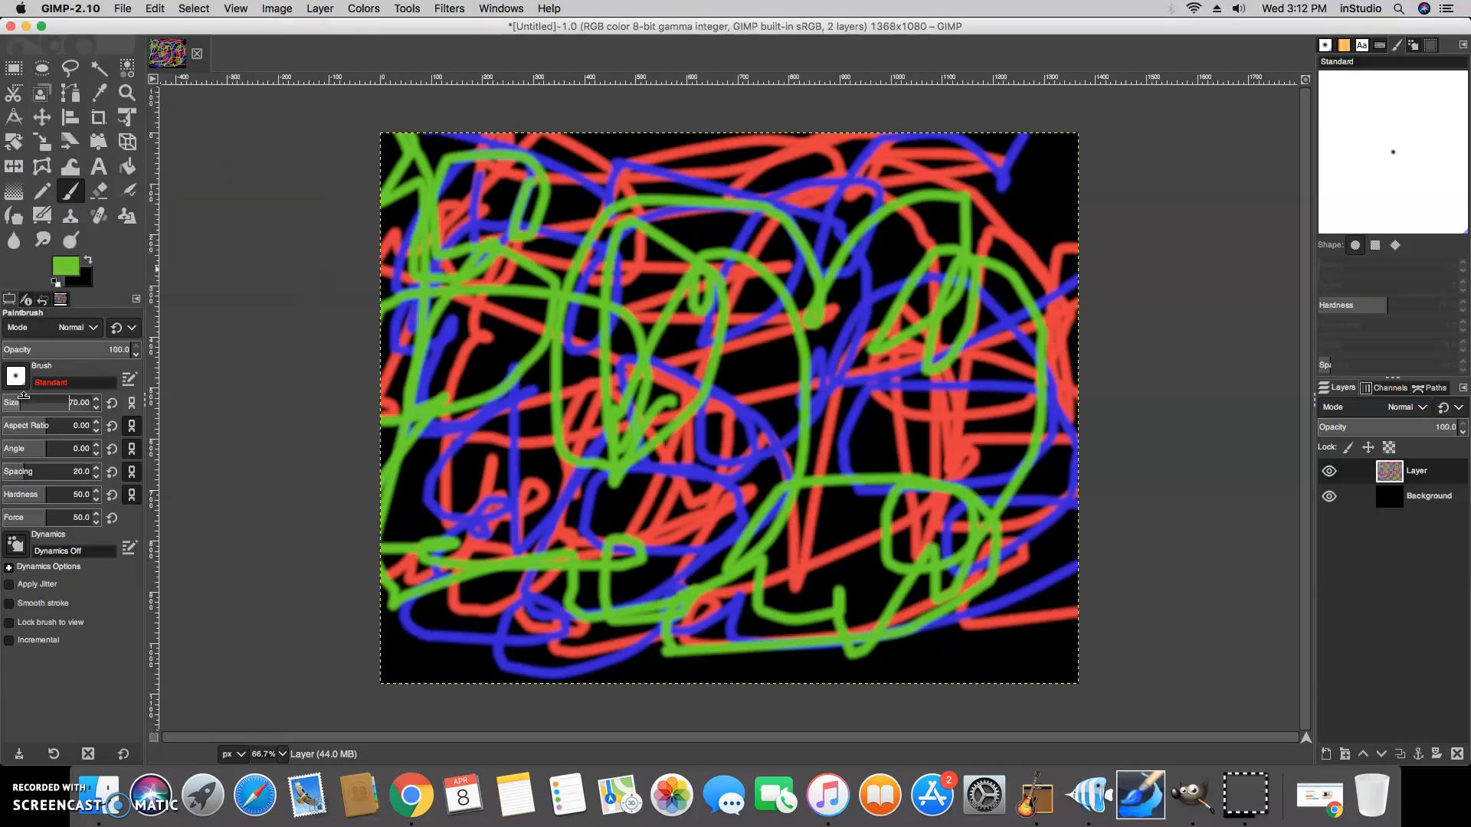
Pick a yellow foreground color and paint thick yellow strokes across the canvas
{"action": "left_click", "coordinate": [72, 269]}
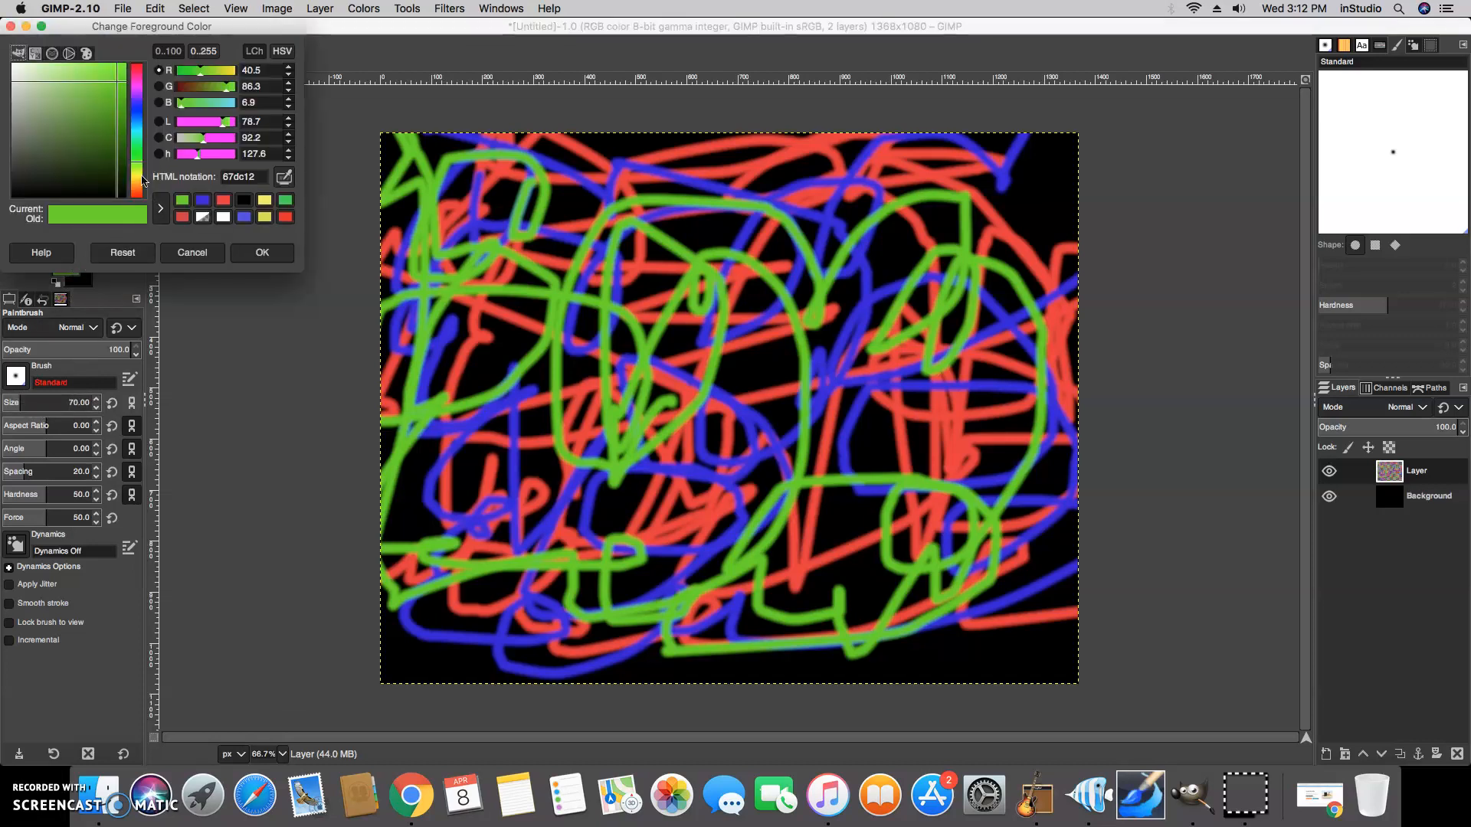
{"action": "left_click", "coordinate": [139, 177]}
{"action": "left_click_drag", "start_coordinate": [105, 81], "coordinate": [101, 65]}
{"action": "mouse_move", "coordinate": [420, 171]}
{"action": "left_mouse_down"}
{"action": "mouse_move", "coordinate": [527, 284]}
{"action": "mouse_move", "coordinate": [426, 513]}
{"action": "mouse_move", "coordinate": [506, 585]}
{"action": "mouse_move", "coordinate": [784, 534]}
{"action": "mouse_move", "coordinate": [955, 538]}
{"action": "mouse_move", "coordinate": [940, 363]}
{"action": "mouse_move", "coordinate": [892, 252]}
{"action": "mouse_move", "coordinate": [621, 241]}
{"action": "mouse_move", "coordinate": [586, 313]}
{"action": "mouse_move", "coordinate": [540, 596]}
{"action": "mouse_move", "coordinate": [934, 429]}
{"action": "mouse_move", "coordinate": [969, 320]}
{"action": "mouse_move", "coordinate": [654, 165]}
{"action": "mouse_move", "coordinate": [542, 200]}
{"action": "mouse_move", "coordinate": [431, 276]}
{"action": "mouse_move", "coordinate": [497, 447]}
{"action": "mouse_move", "coordinate": [401, 606]}
{"action": "mouse_move", "coordinate": [593, 654]}
{"action": "mouse_move", "coordinate": [1161, 517]}
{"action": "mouse_move", "coordinate": [971, 283]}
{"action": "mouse_move", "coordinate": [895, 222]}
{"action": "mouse_move", "coordinate": [892, 340]}
{"action": "mouse_move", "coordinate": [733, 311]}
{"action": "mouse_move", "coordinate": [856, 400]}
{"action": "mouse_move", "coordinate": [726, 392]}
{"action": "mouse_move", "coordinate": [628, 221]}
{"action": "mouse_move", "coordinate": [1069, 156]}
{"action": "mouse_move", "coordinate": [1014, 184]}
{"action": "mouse_move", "coordinate": [997, 161]}
{"action": "mouse_move", "coordinate": [1114, 201]}
{"action": "left_mouse_up"}
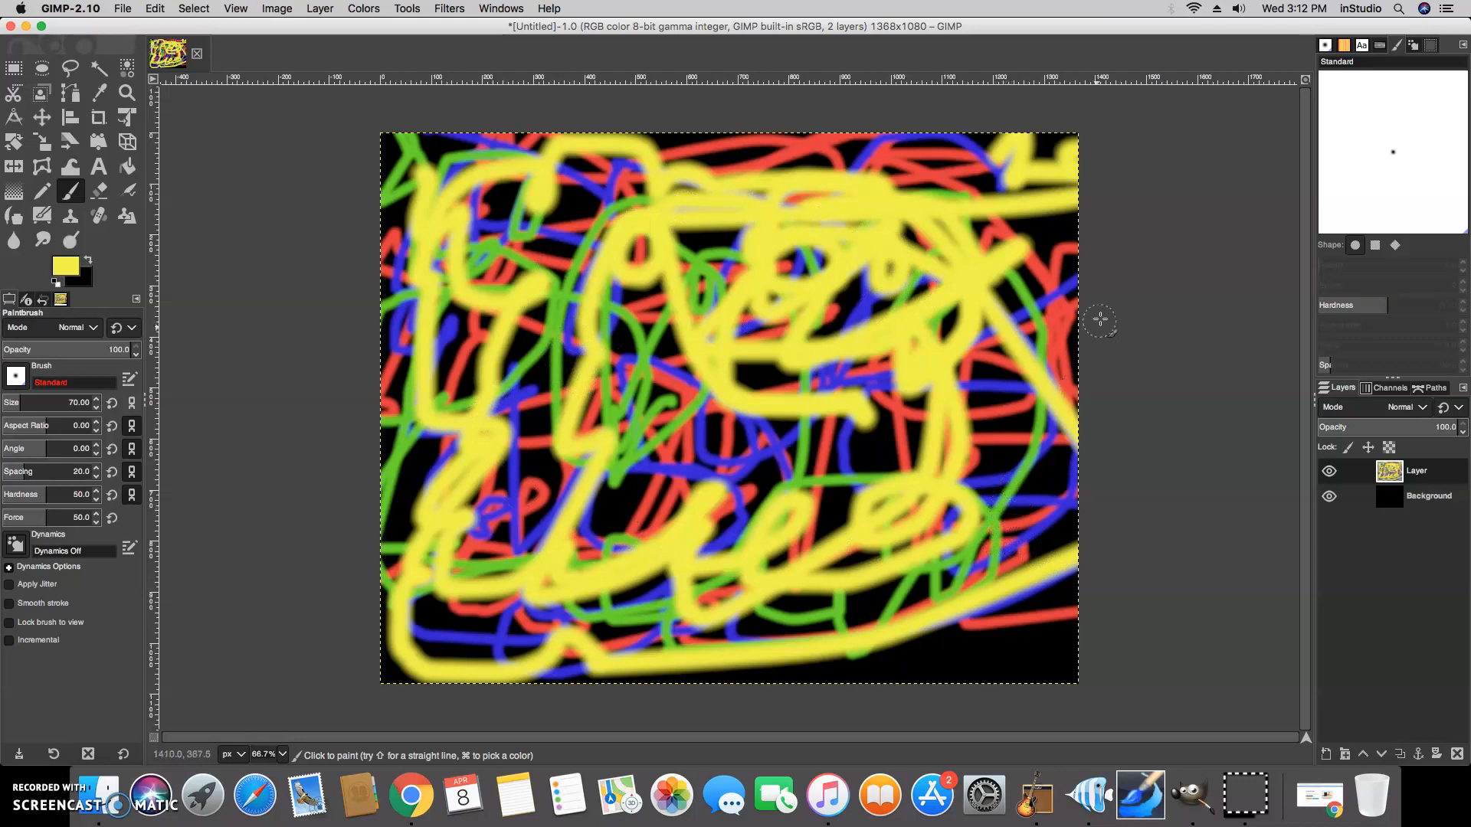
Open the Whirl and Pinch filter and set the whirl to 215.9
{"action": "left_click", "coordinate": [448, 9]}
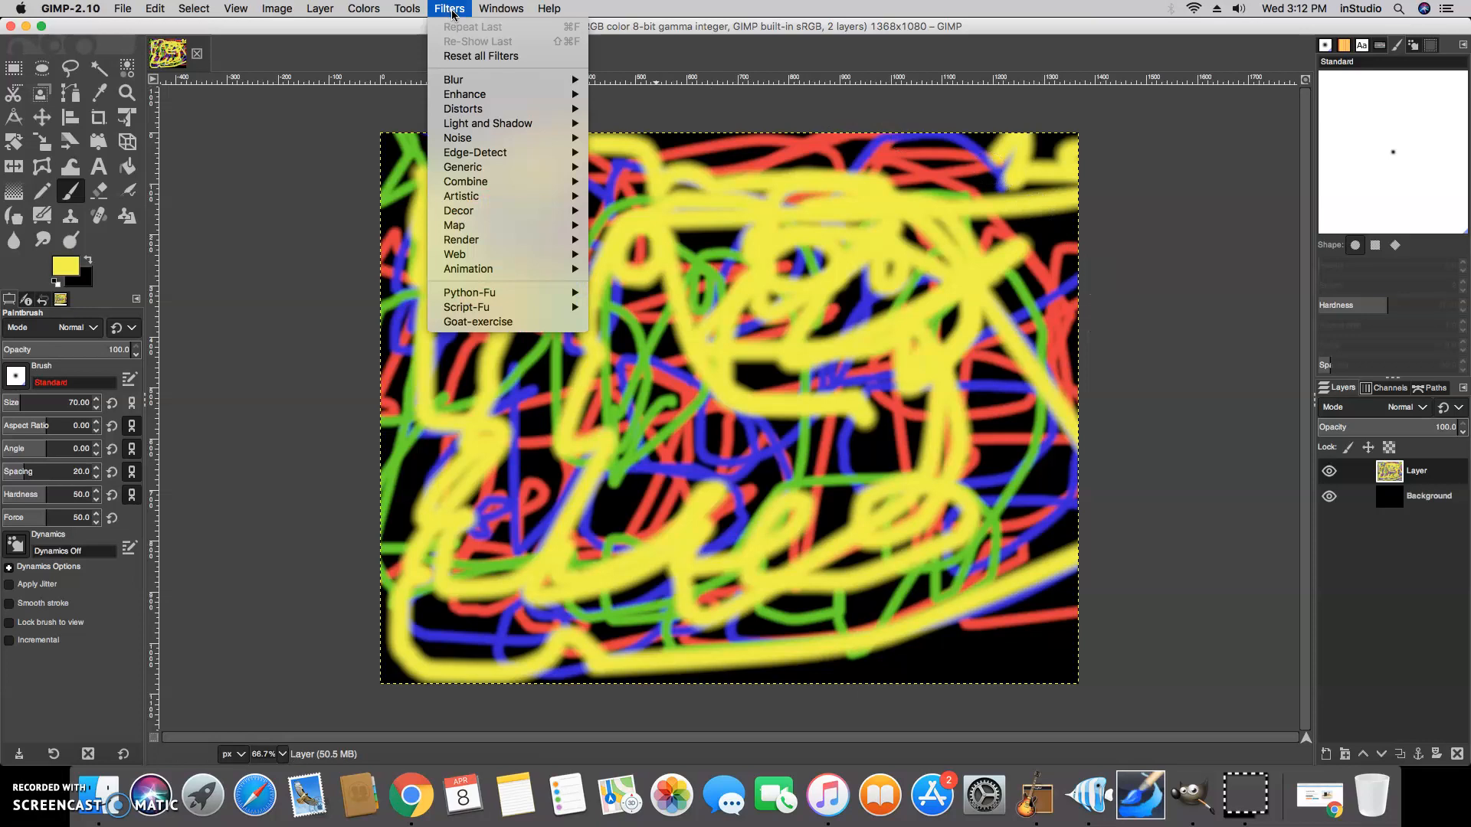
{"action": "mouse_move", "coordinate": [465, 115]}
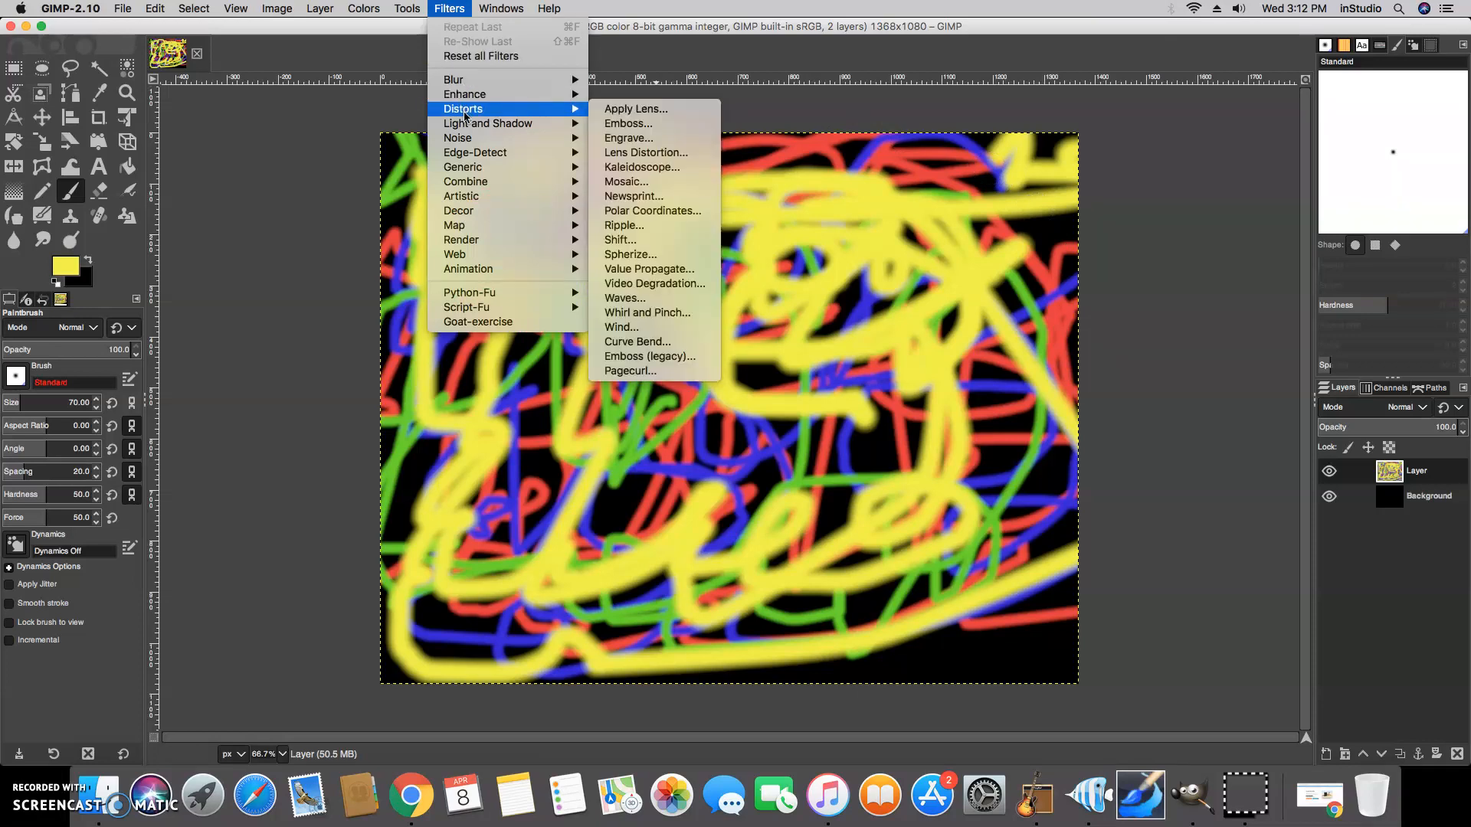
{"action": "left_click", "coordinate": [649, 314]}
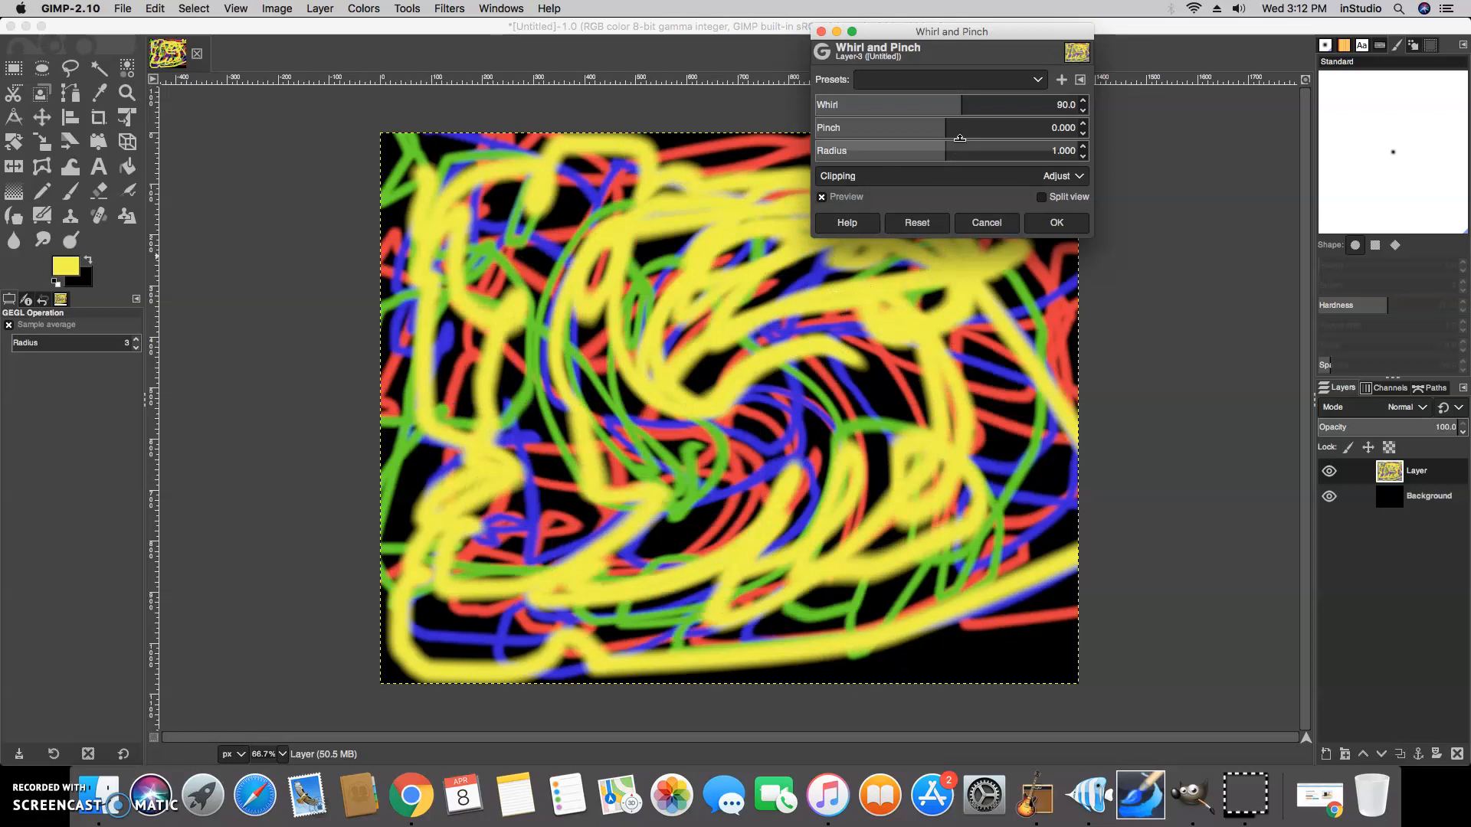
{"action": "left_click_drag", "start_coordinate": [964, 100], "coordinate": [1192, 115]}
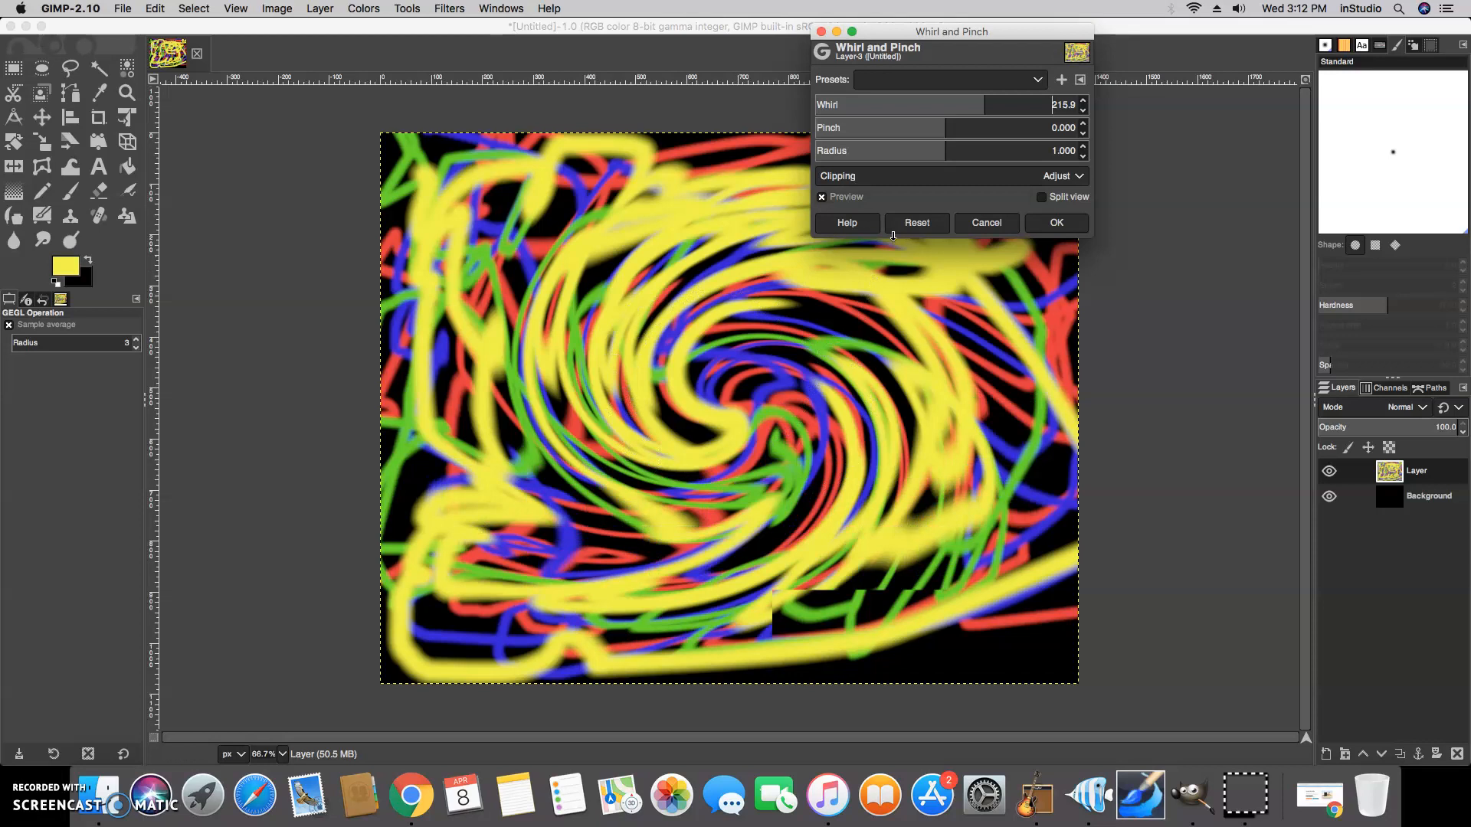
Set the Whirl and Pinch radius to 1.608
{"action": "left_click", "coordinate": [943, 152]}
{"action": "left_click_drag", "start_coordinate": [963, 154], "coordinate": [1096, 158]}
{"action": "left_click_drag", "start_coordinate": [1258, 177], "coordinate": [1469, 179]}
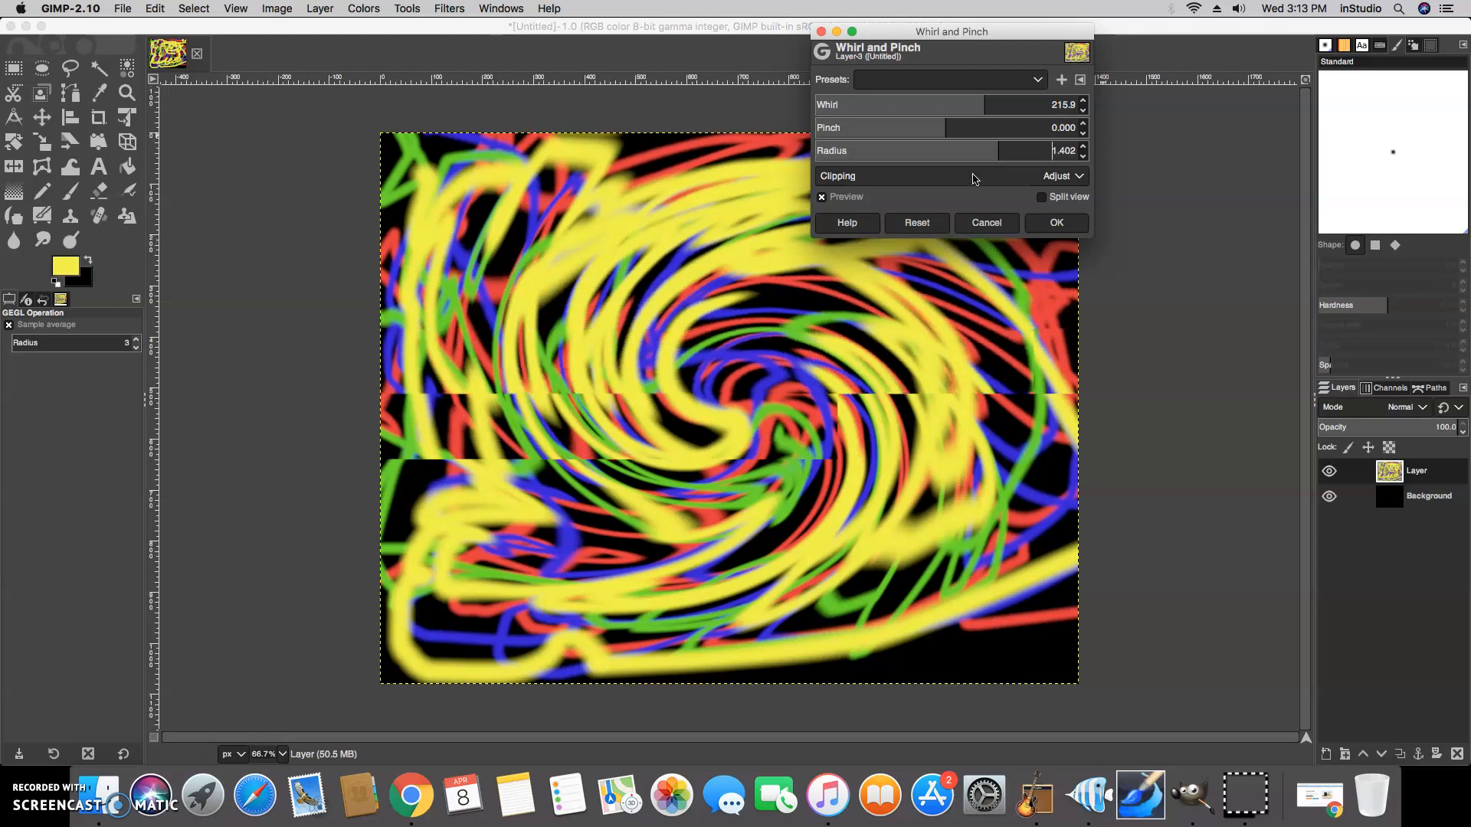
{"action": "left_click_drag", "start_coordinate": [1005, 157], "coordinate": [1280, 172]}
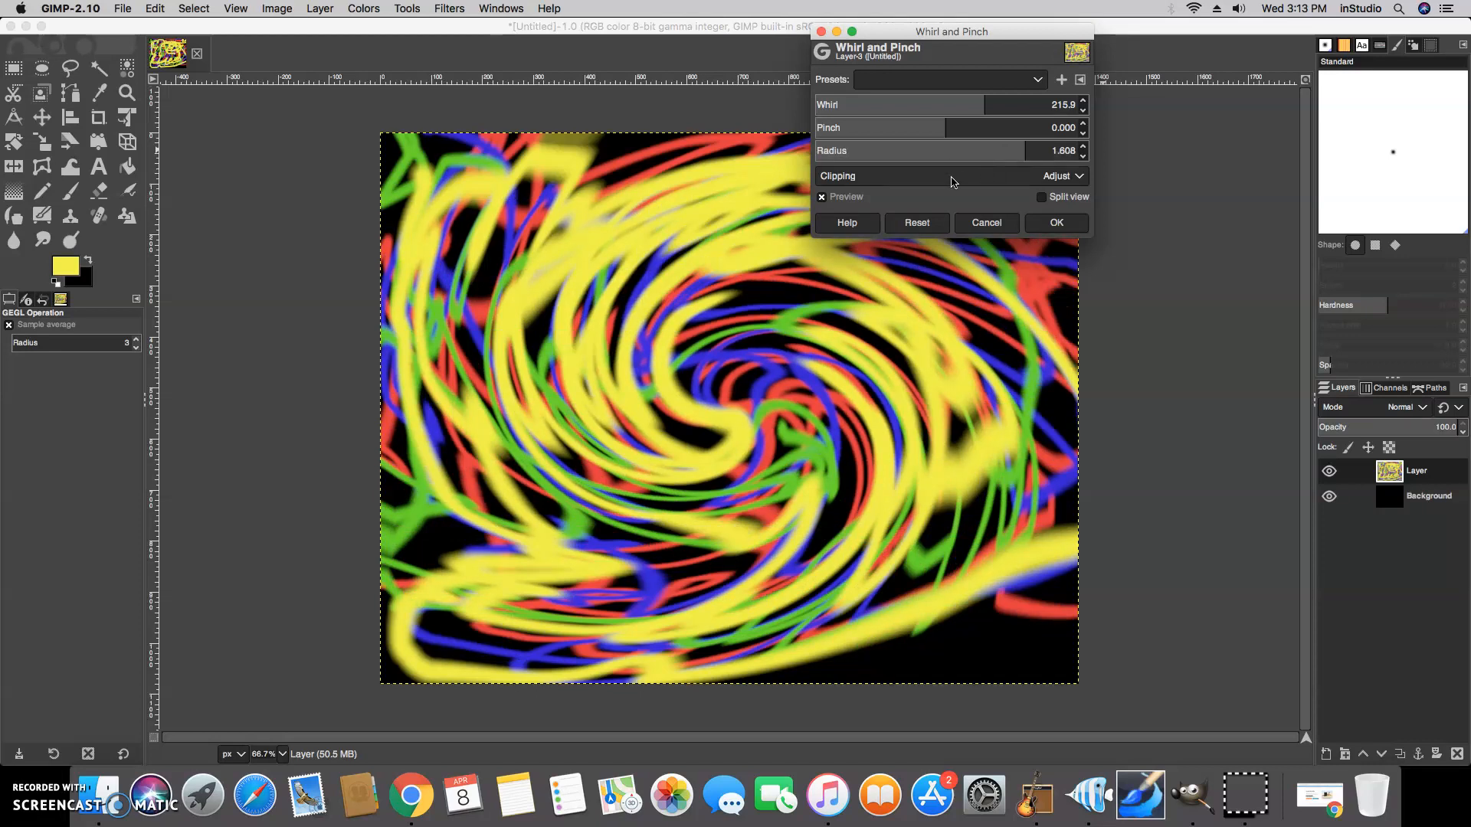
Set the Whirl and Pinch pinch amount to -0.066
{"action": "left_click", "coordinate": [945, 127]}
{"action": "left_click_drag", "start_coordinate": [945, 127], "coordinate": [865, 136]}
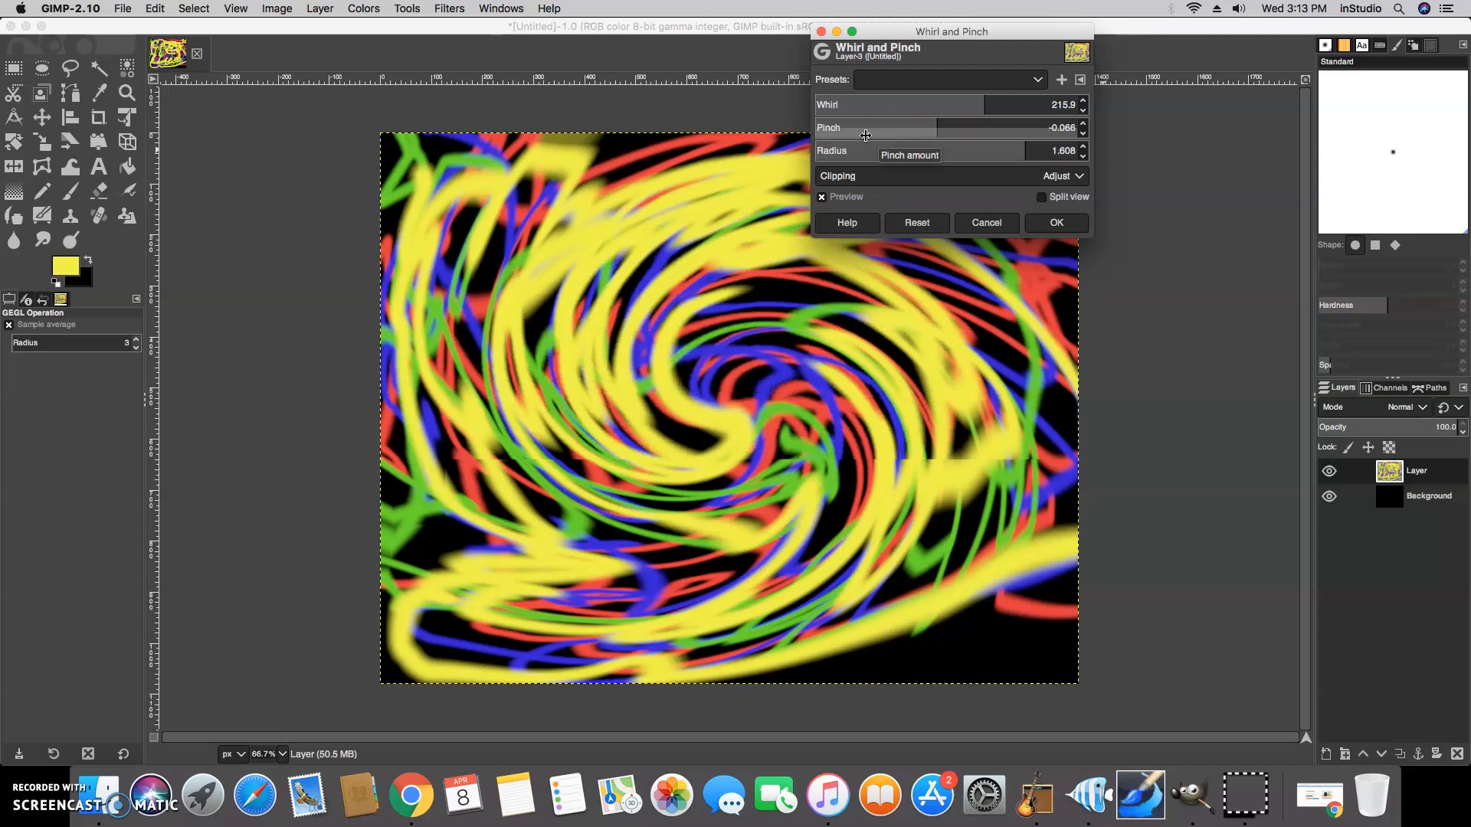
Adjust the Whirl and Pinch pinch to 0.330 and the whirl to 254.2
{"action": "left_click_drag", "start_coordinate": [865, 136], "coordinate": [1382, 149]}
{"action": "left_click_drag", "start_coordinate": [986, 108], "coordinate": [1038, 105]}
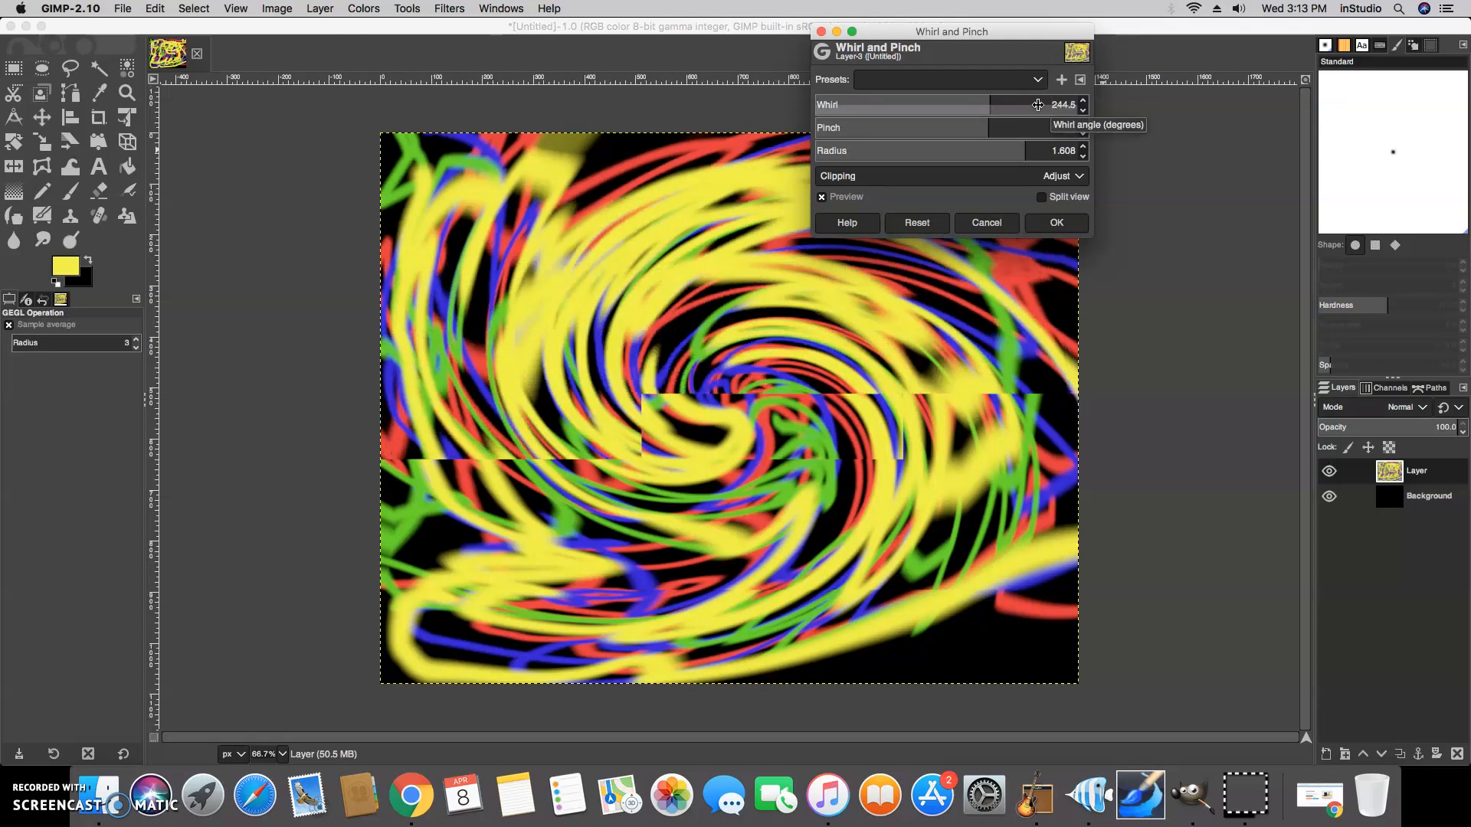
{"action": "left_click_drag", "start_coordinate": [1038, 104], "coordinate": [1056, 107]}
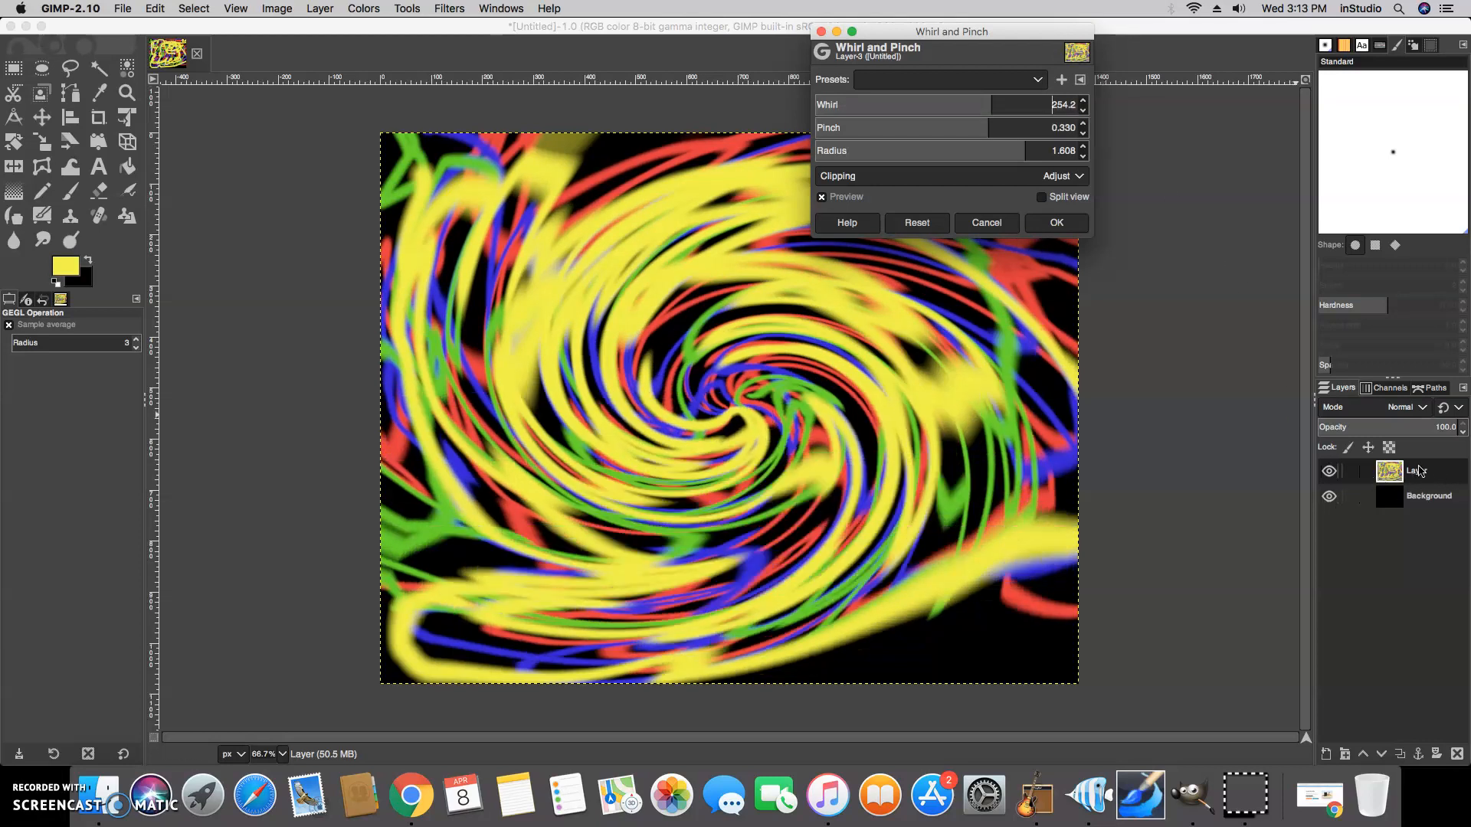
Duplicate the scribble layer and open the Whirl and Pinch filter on the copy
{"action": "left_click", "coordinate": [1399, 757]}
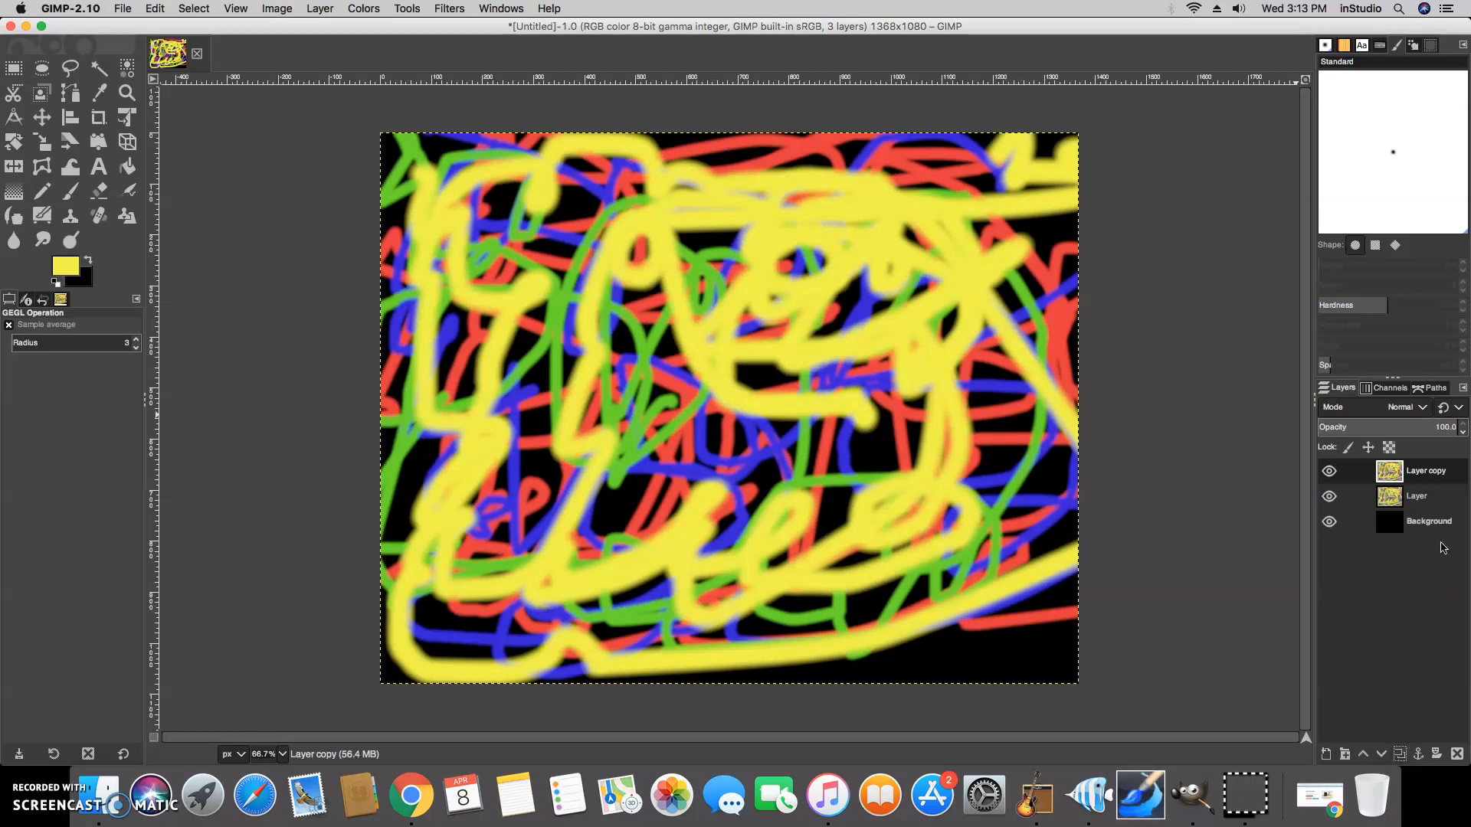
{"action": "left_click", "coordinate": [415, 8]}
{"action": "left_click", "coordinate": [449, 8]}
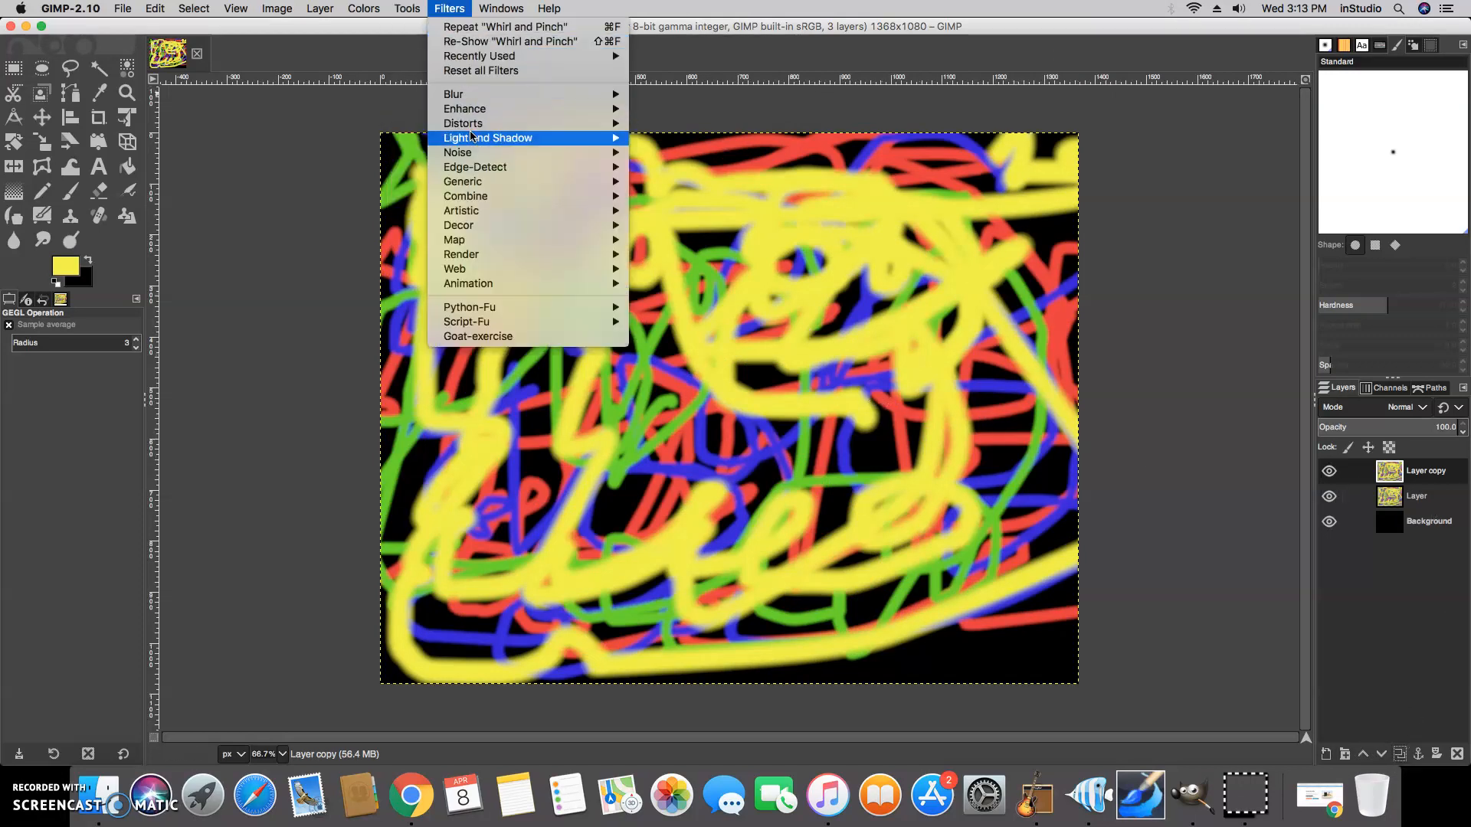
{"action": "left_click", "coordinate": [470, 125]}
{"action": "left_click", "coordinate": [464, 10]}
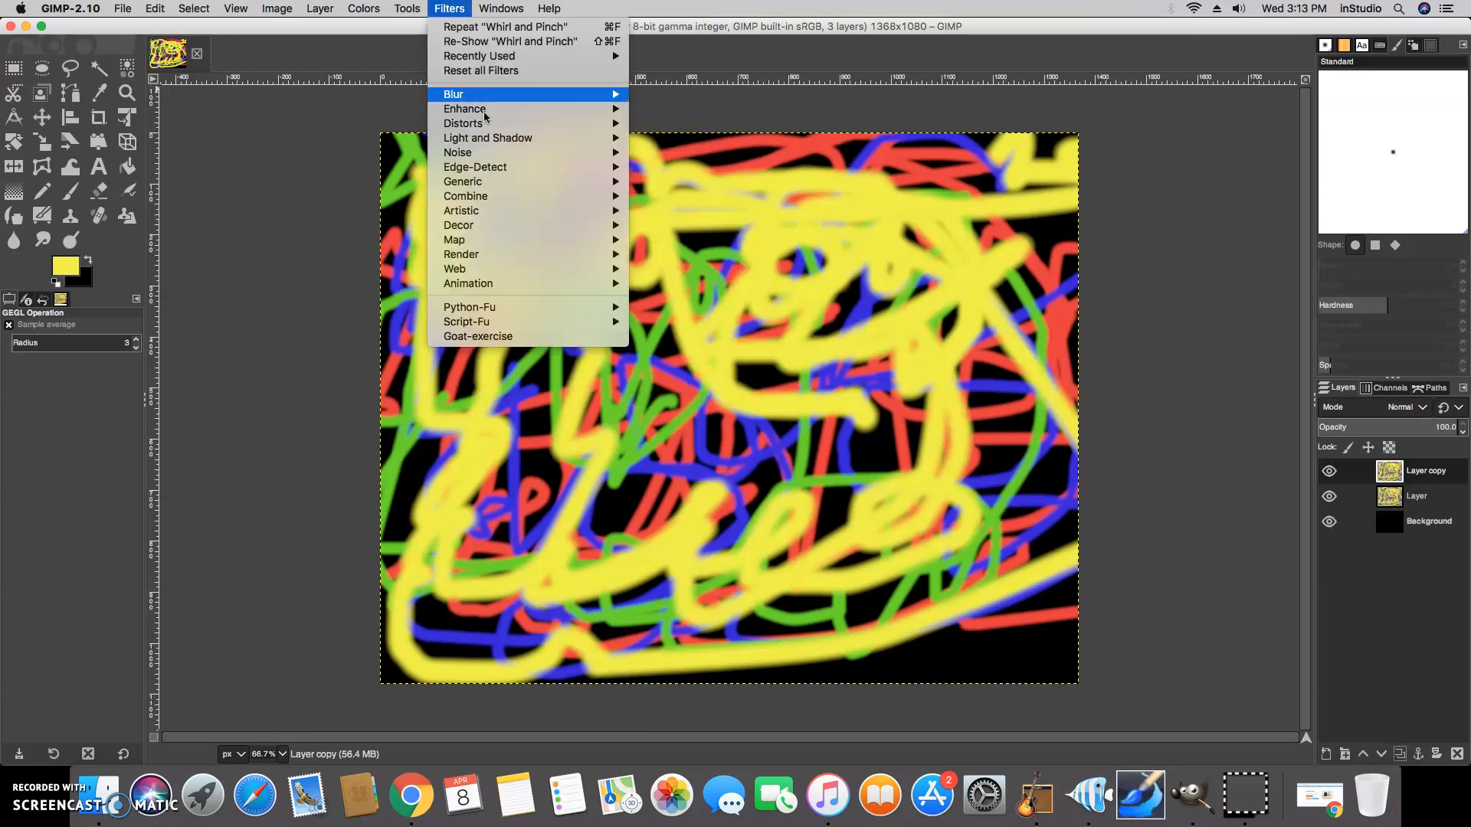
{"action": "mouse_move", "coordinate": [488, 125]}
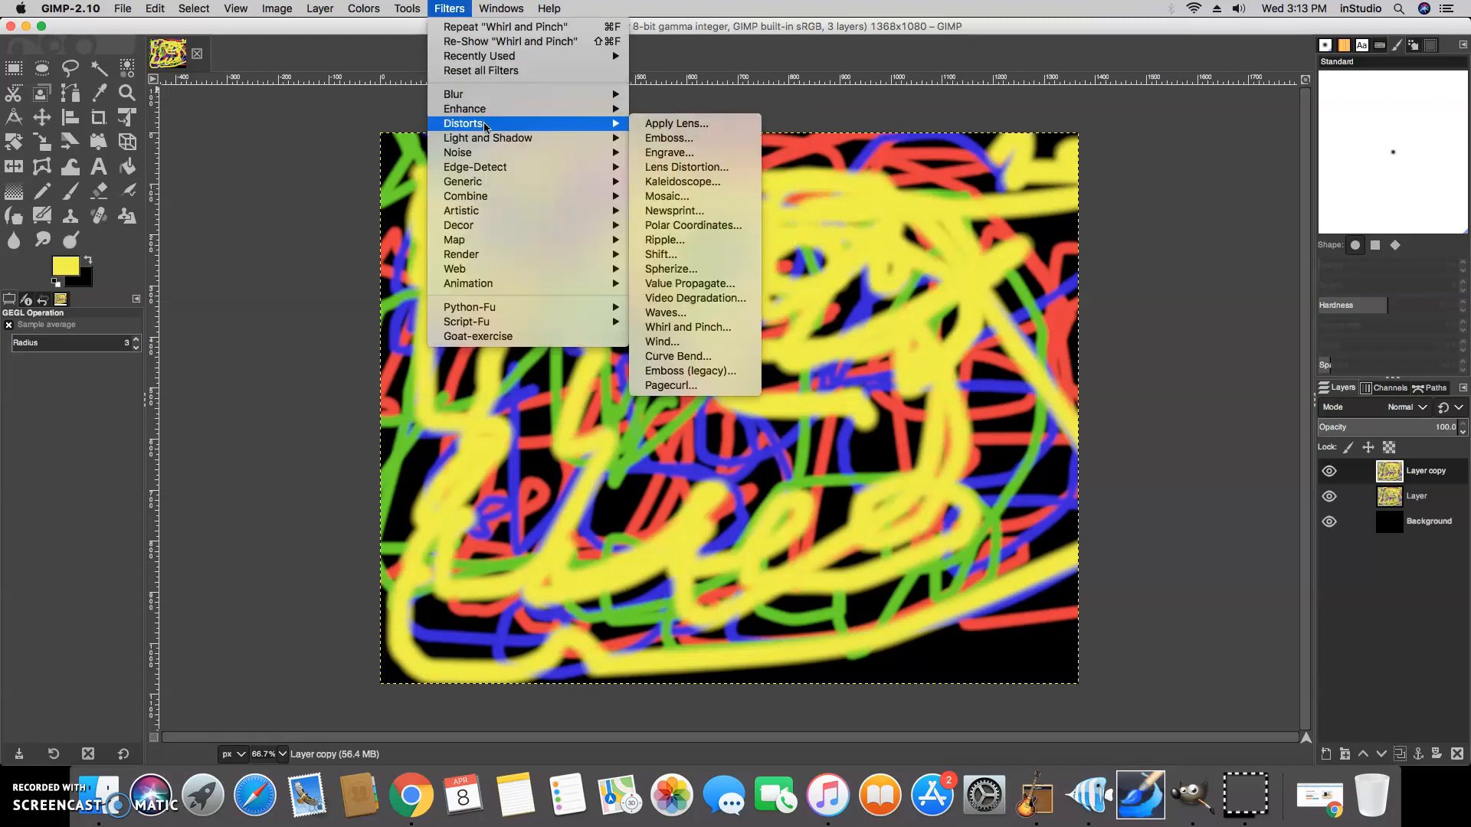
{"action": "left_click", "coordinate": [689, 327]}
Apply Whirl and Pinch to the copy with whirl 458.9, pinch 0.415 and radius 1.801
{"action": "left_click_drag", "start_coordinate": [941, 100], "coordinate": [1028, 100]}
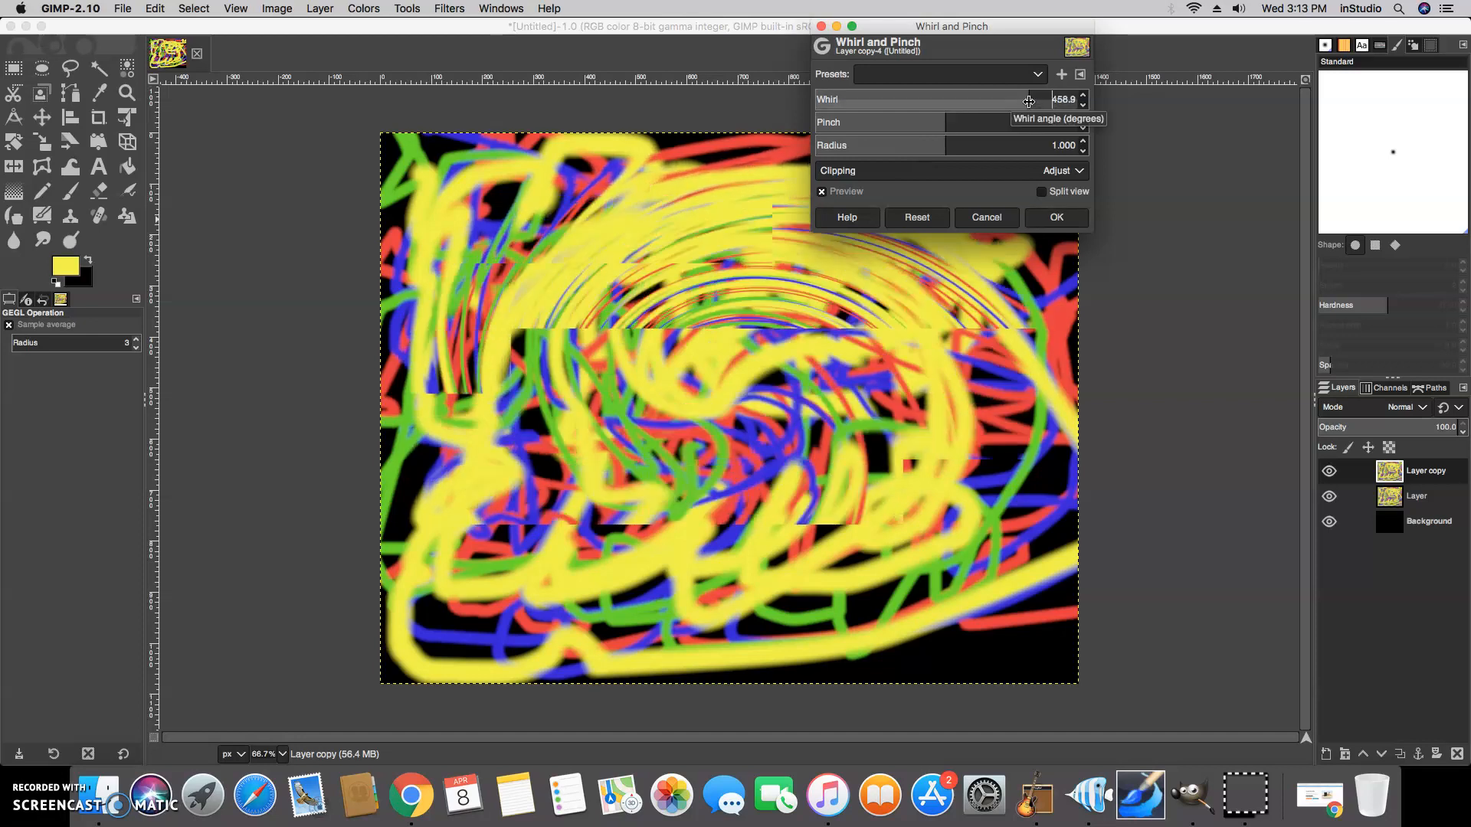
{"action": "left_click_drag", "start_coordinate": [946, 122], "coordinate": [999, 115]}
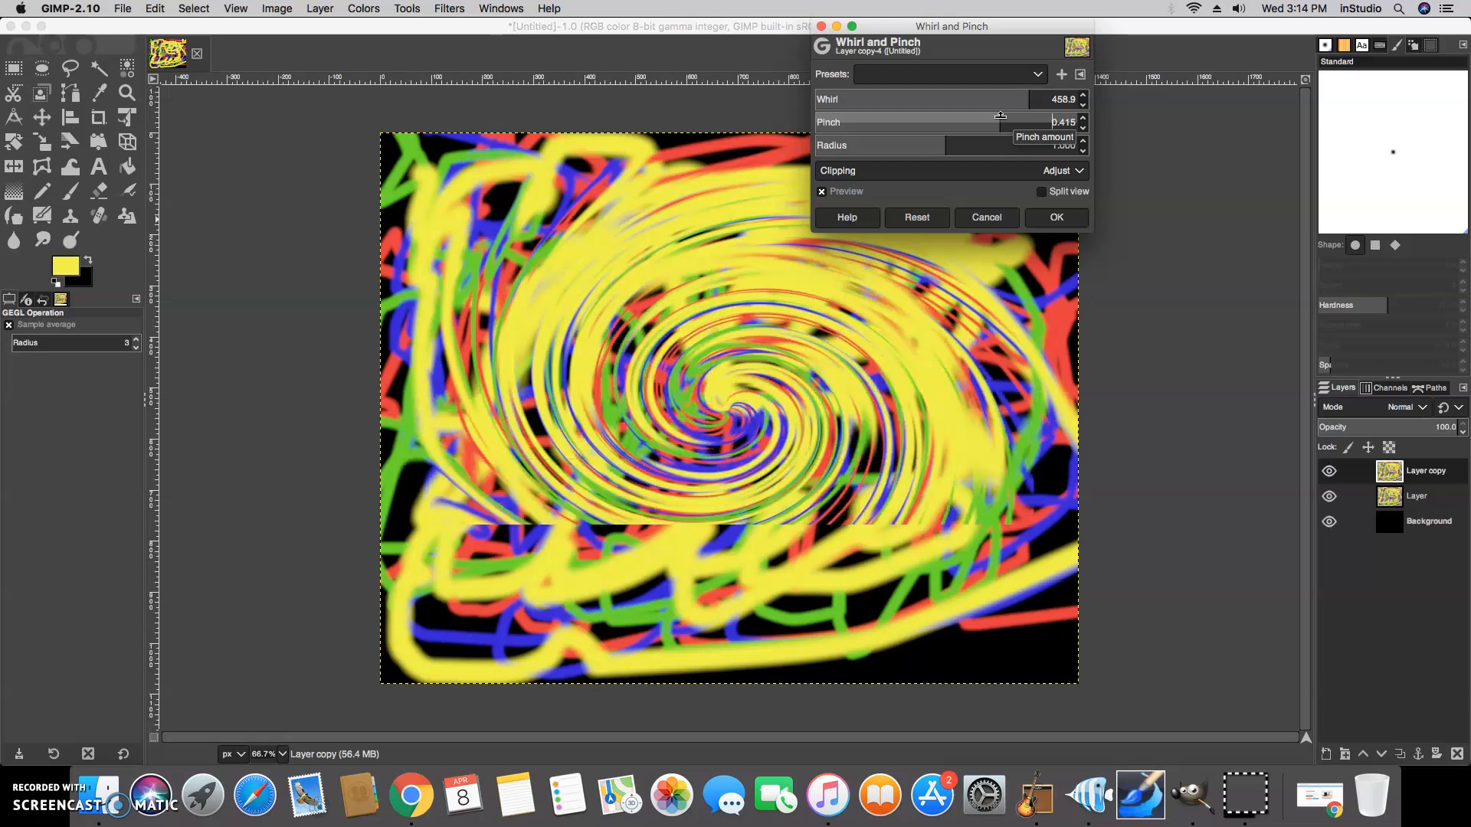
{"action": "left_click_drag", "start_coordinate": [950, 140], "coordinate": [1051, 146]}
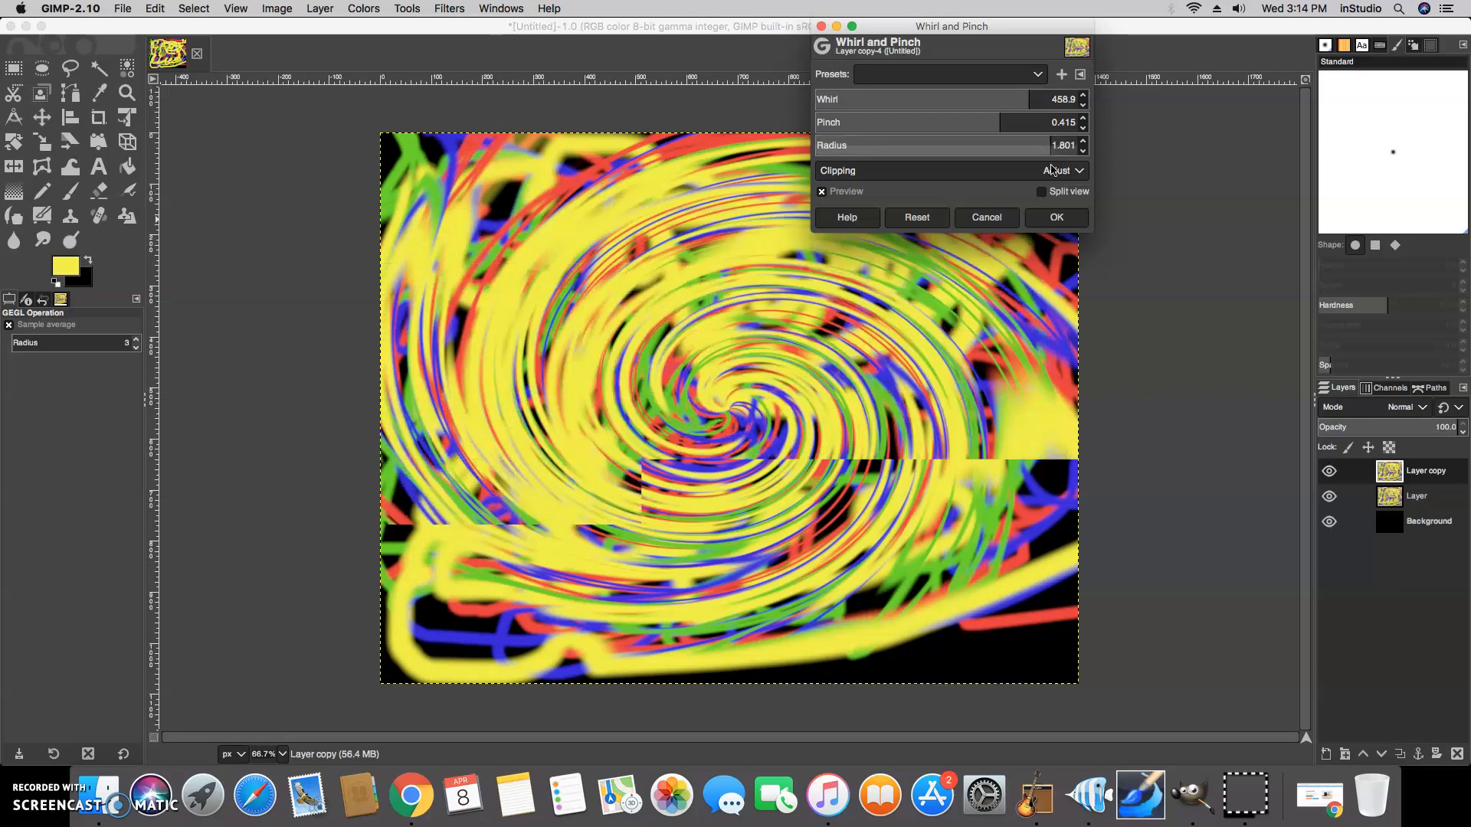
{"action": "left_click", "coordinate": [1057, 218]}
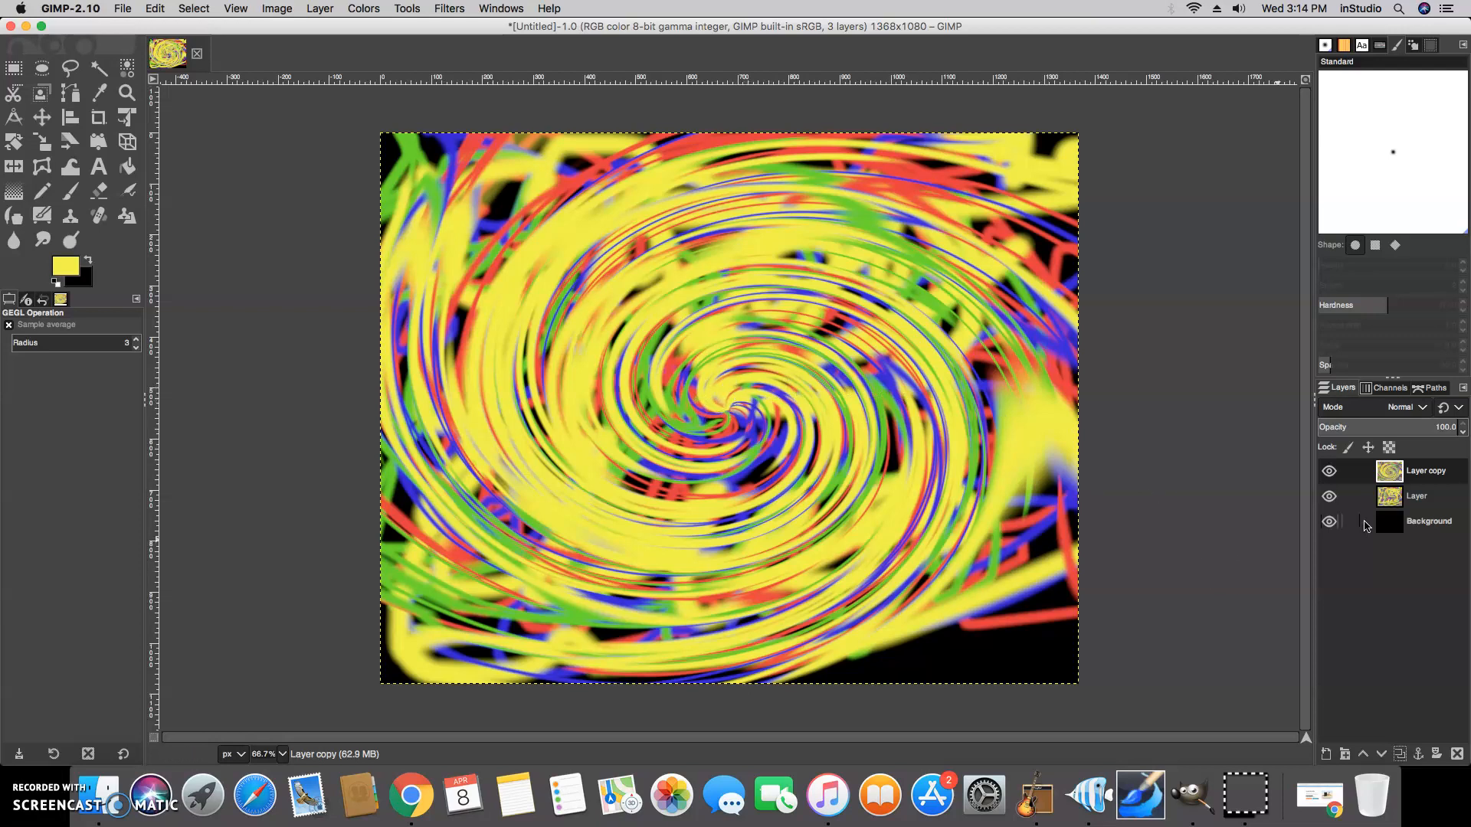
Add a new transparent layer above the swirl
{"action": "left_click", "coordinate": [1328, 756]}
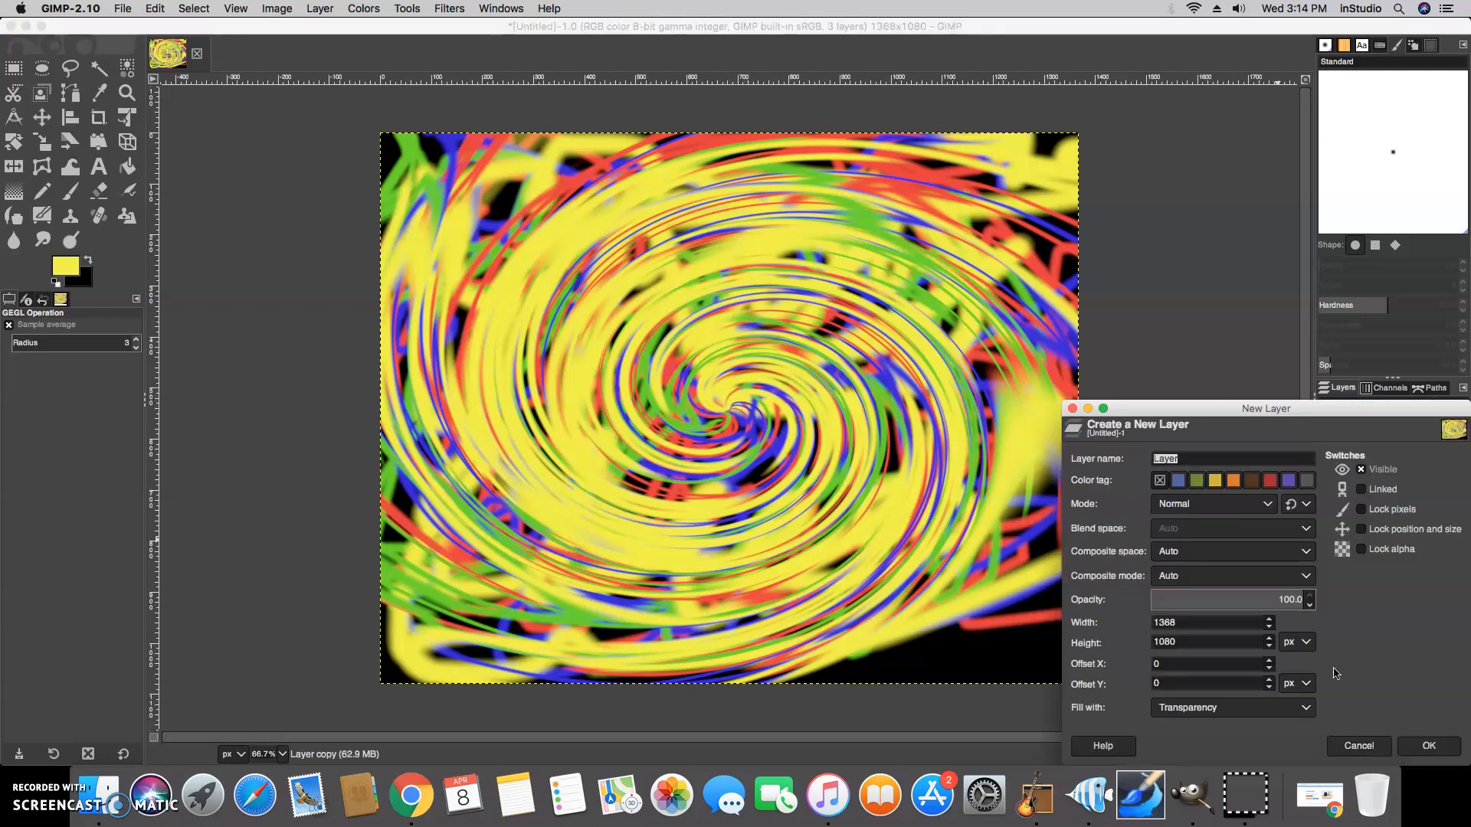
{"action": "left_click", "coordinate": [1413, 748]}
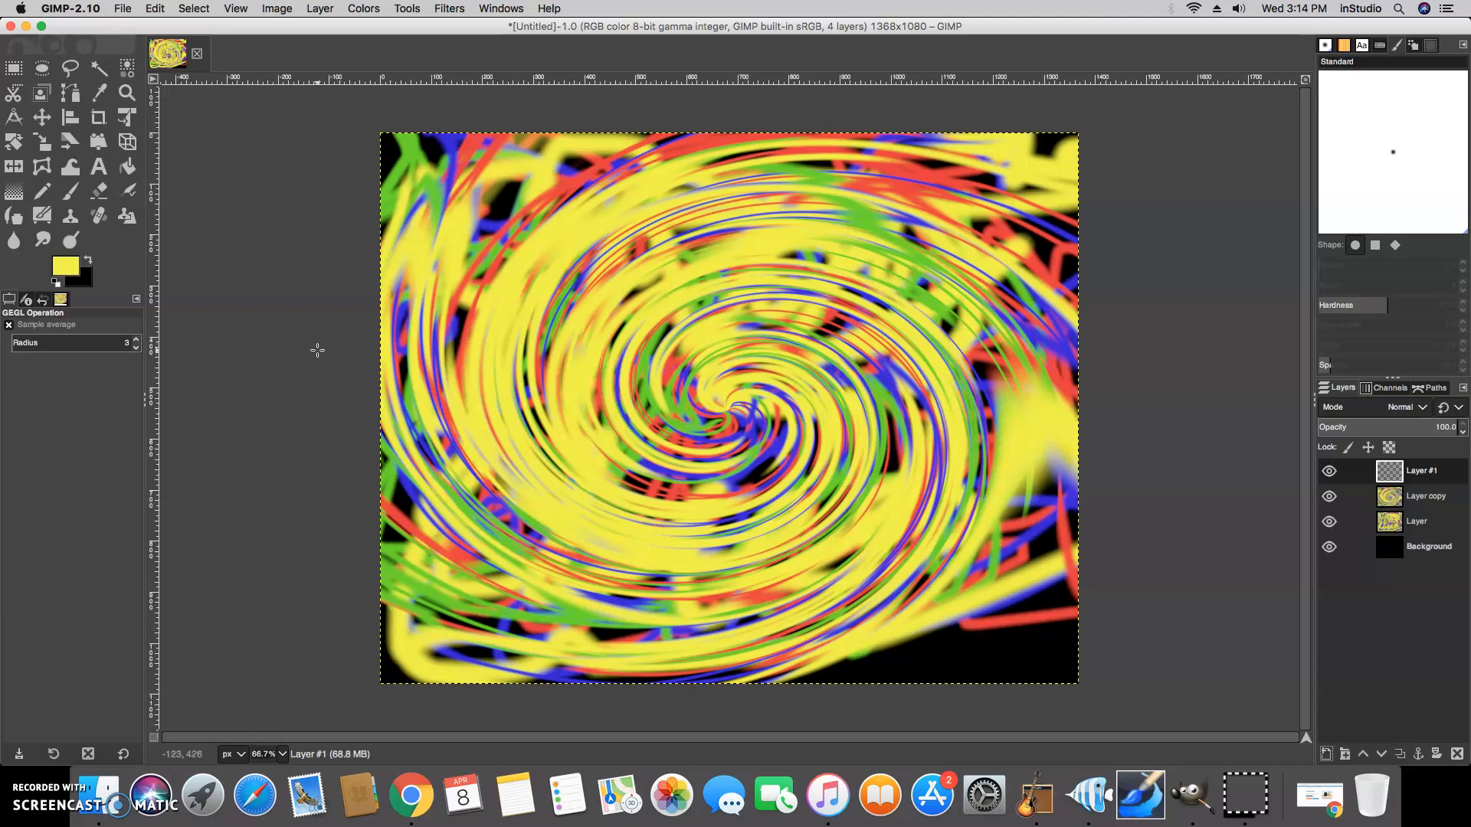
Choose the Gradient tool with radial shape and FG to Transparent, and set the foreground color to white
{"action": "left_click", "coordinate": [14, 197]}
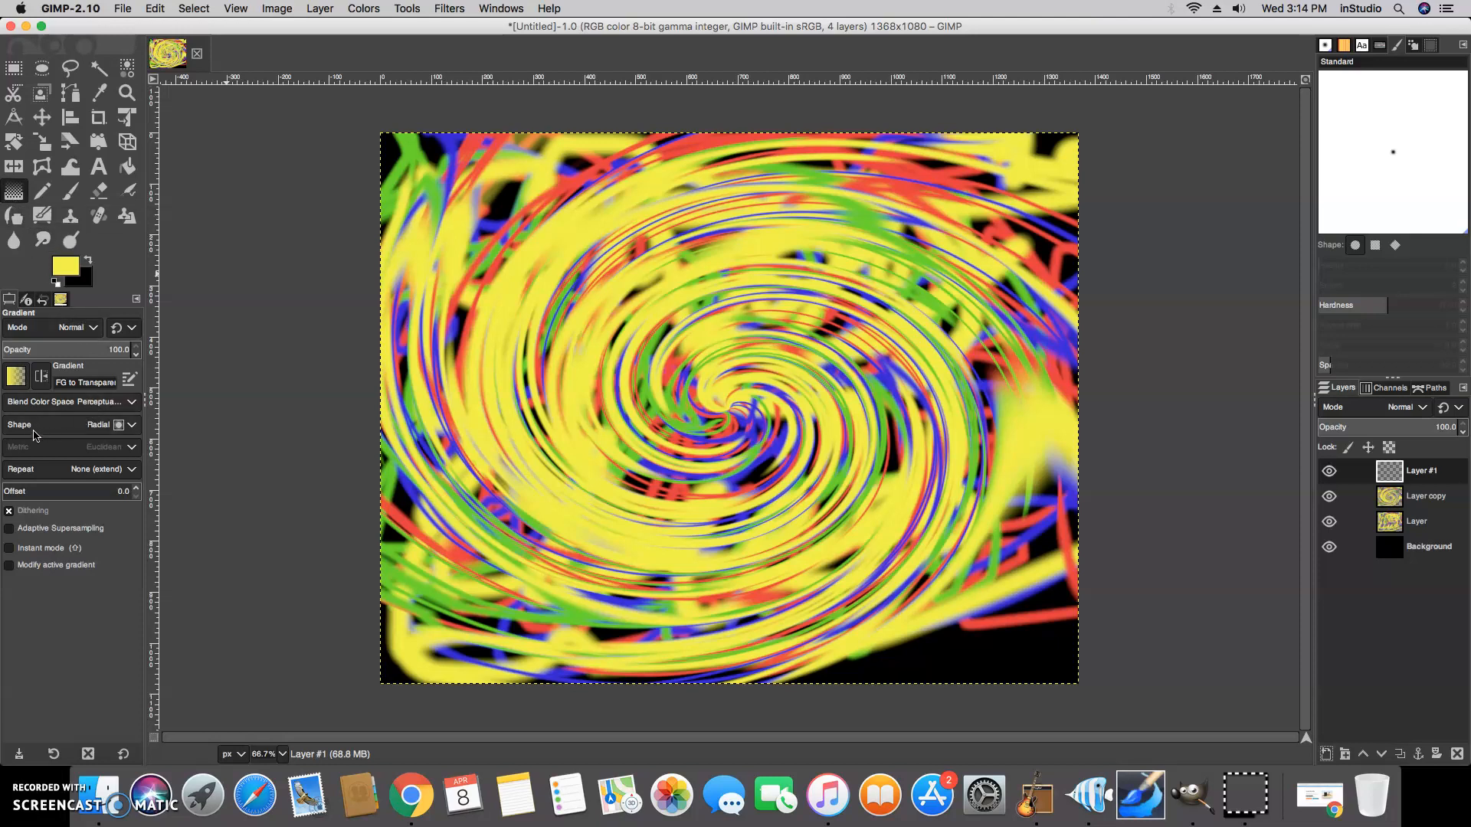
{"action": "left_click", "coordinate": [115, 430]}
{"action": "left_click", "coordinate": [115, 430]}
{"action": "left_click", "coordinate": [16, 383]}
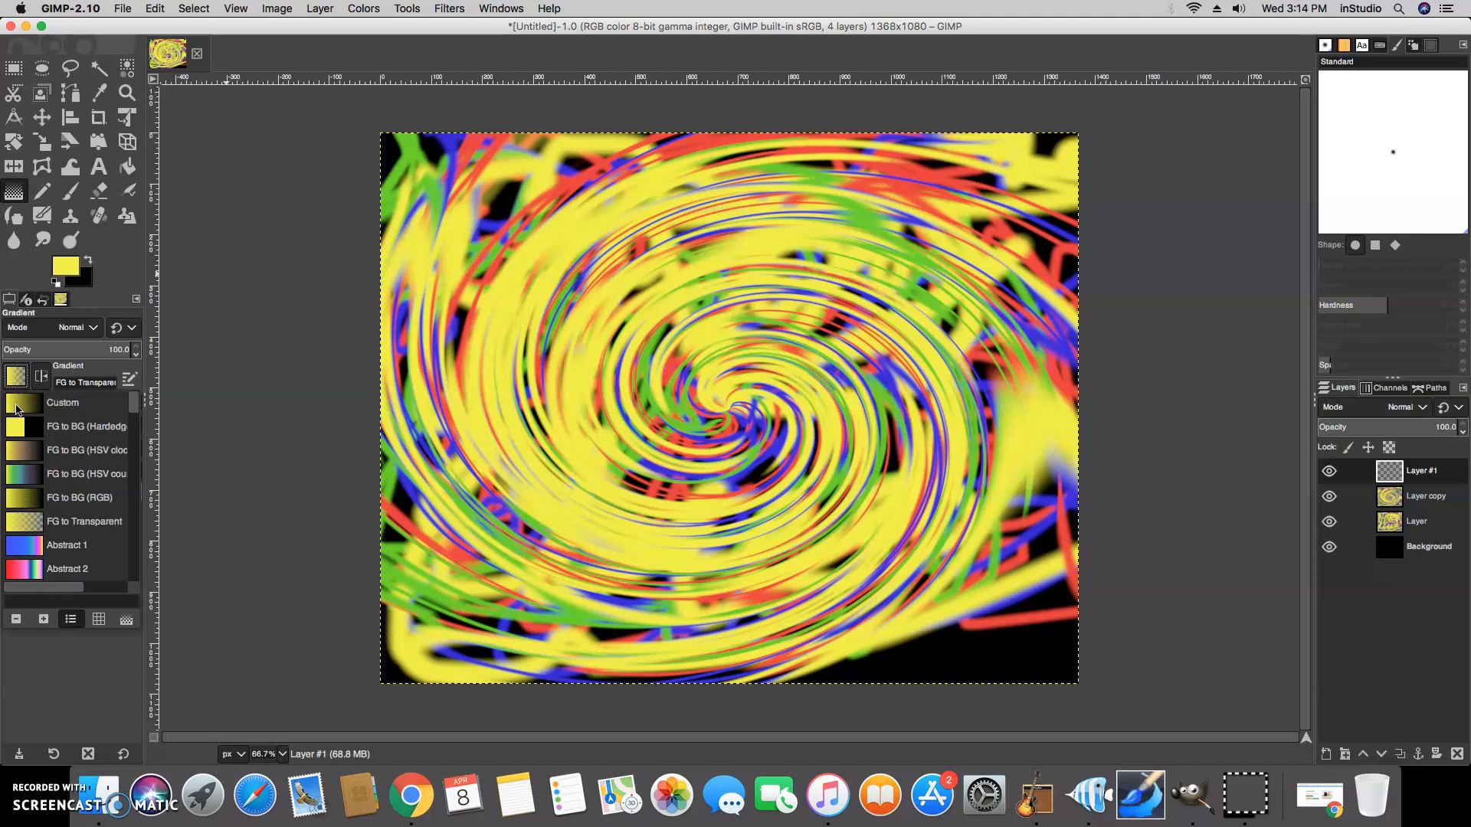
{"action": "left_click", "coordinate": [65, 271]}
{"action": "left_click", "coordinate": [66, 271]}
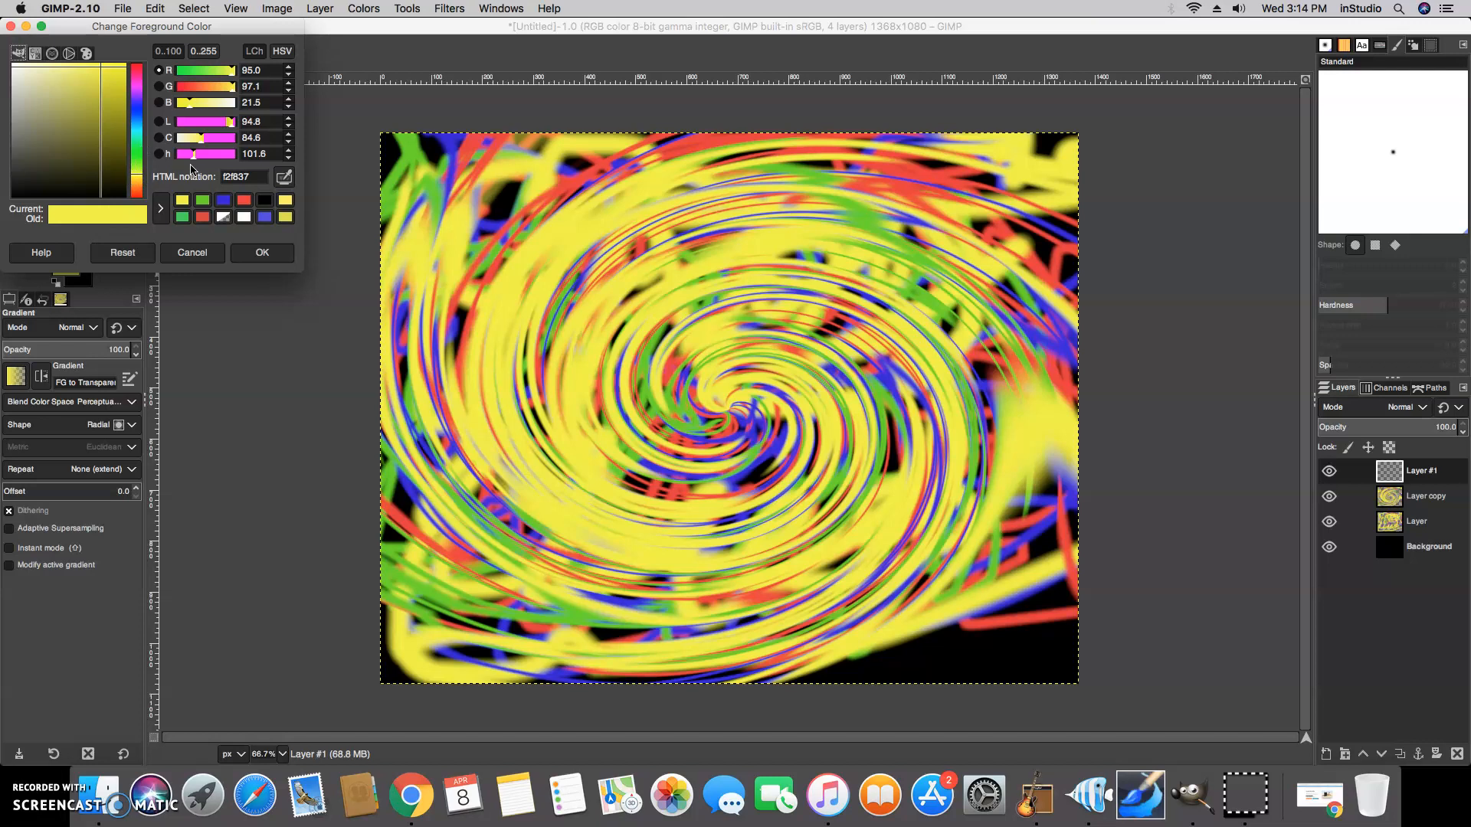
{"action": "left_click", "coordinate": [243, 218]}
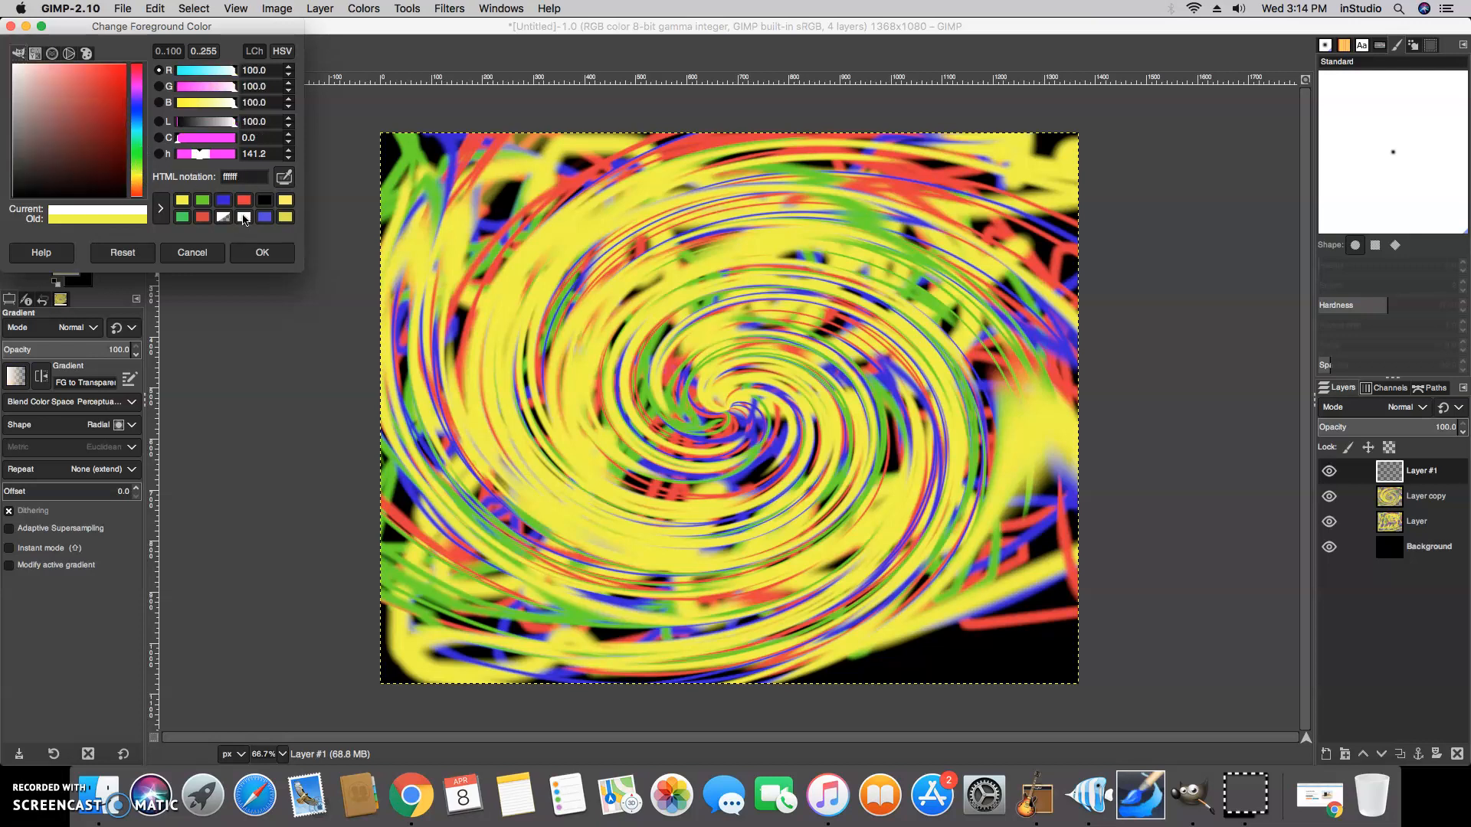
{"action": "left_click", "coordinate": [258, 252]}
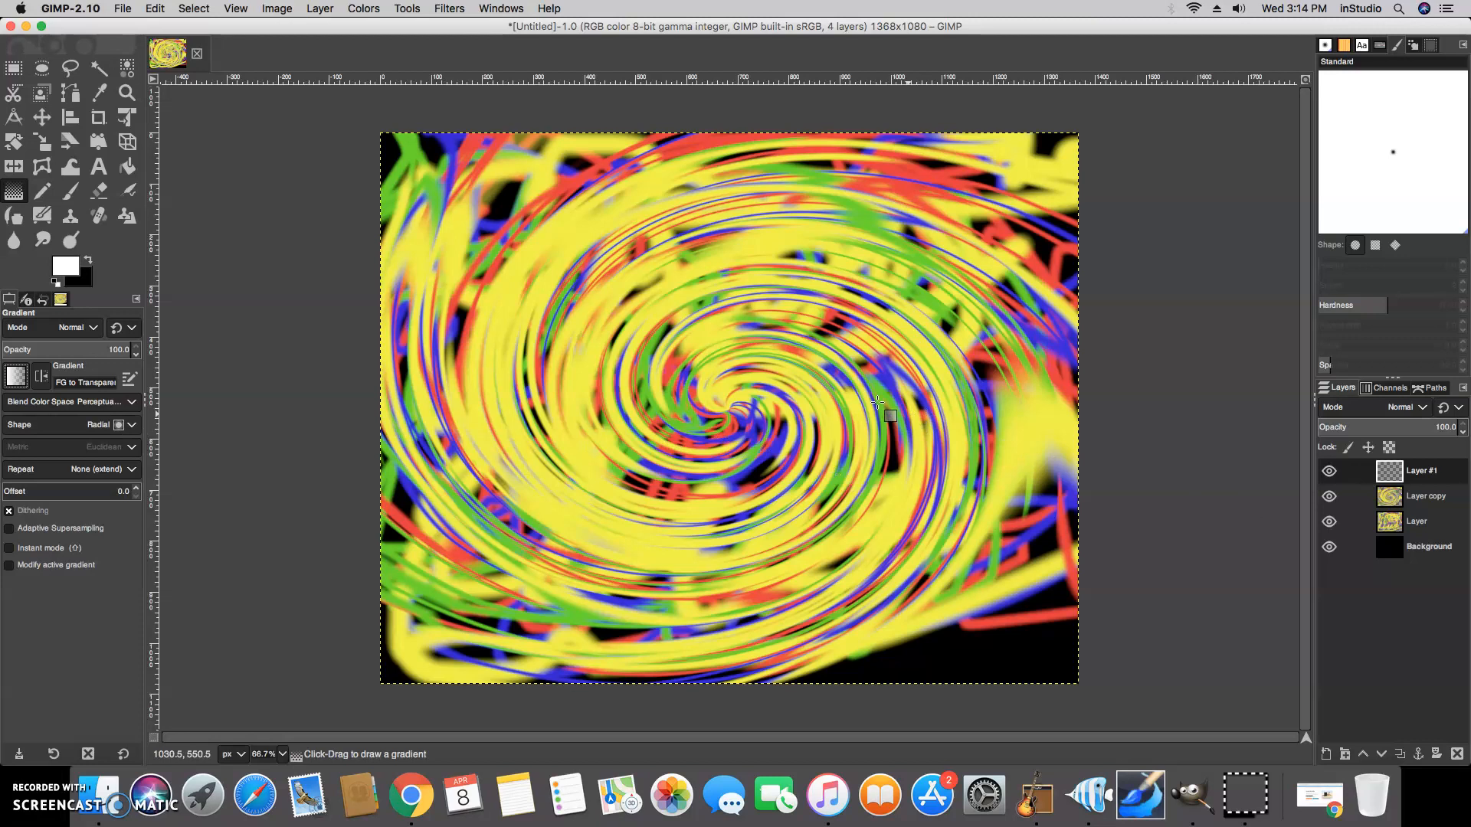
Draw a small white radial glow at the swirl's center, then repeat it on a second new layer
{"action": "left_click_drag", "start_coordinate": [719, 401], "coordinate": [757, 453]}
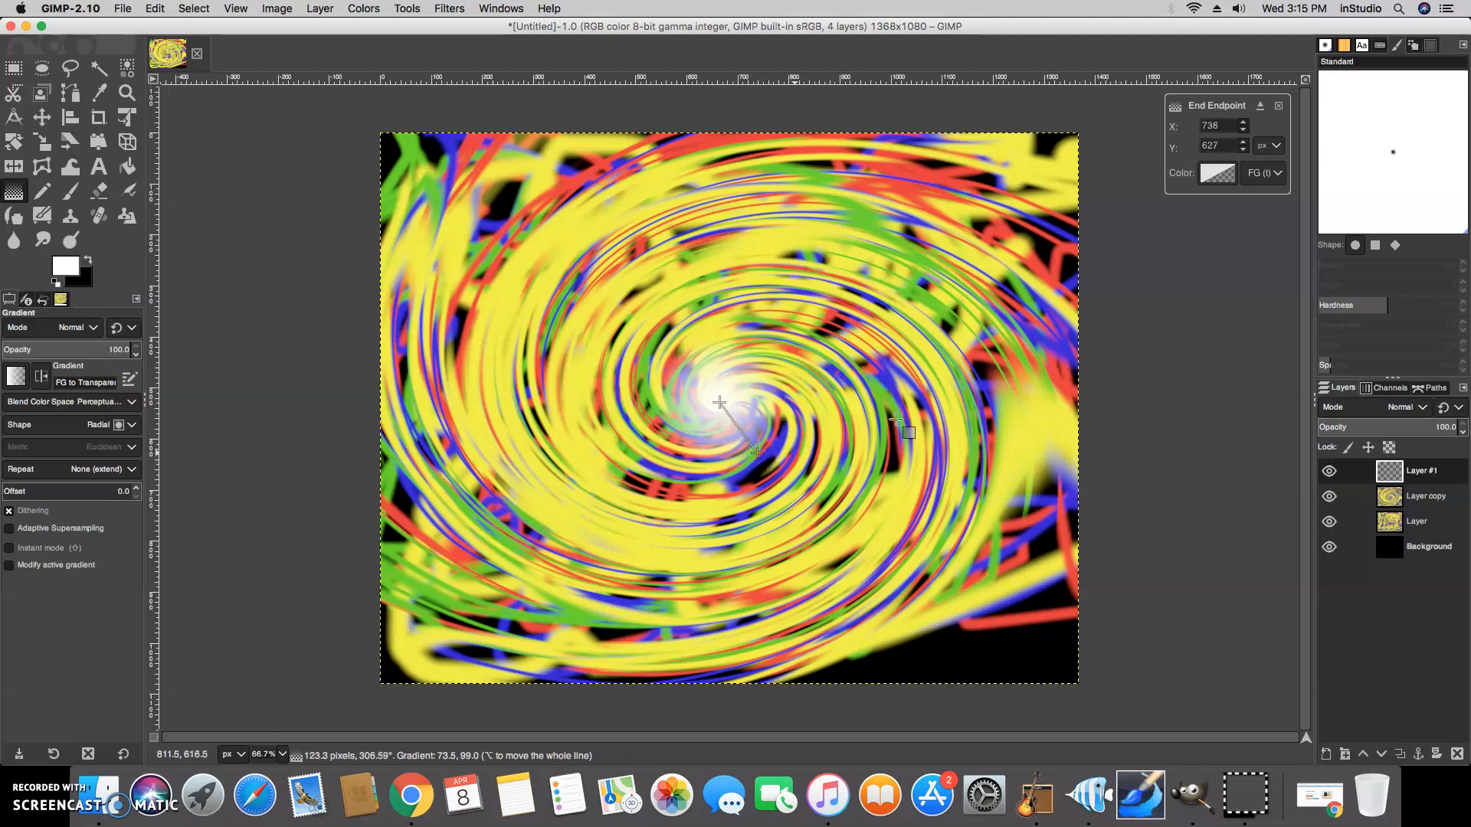
{"action": "left_click", "coordinate": [1328, 757]}
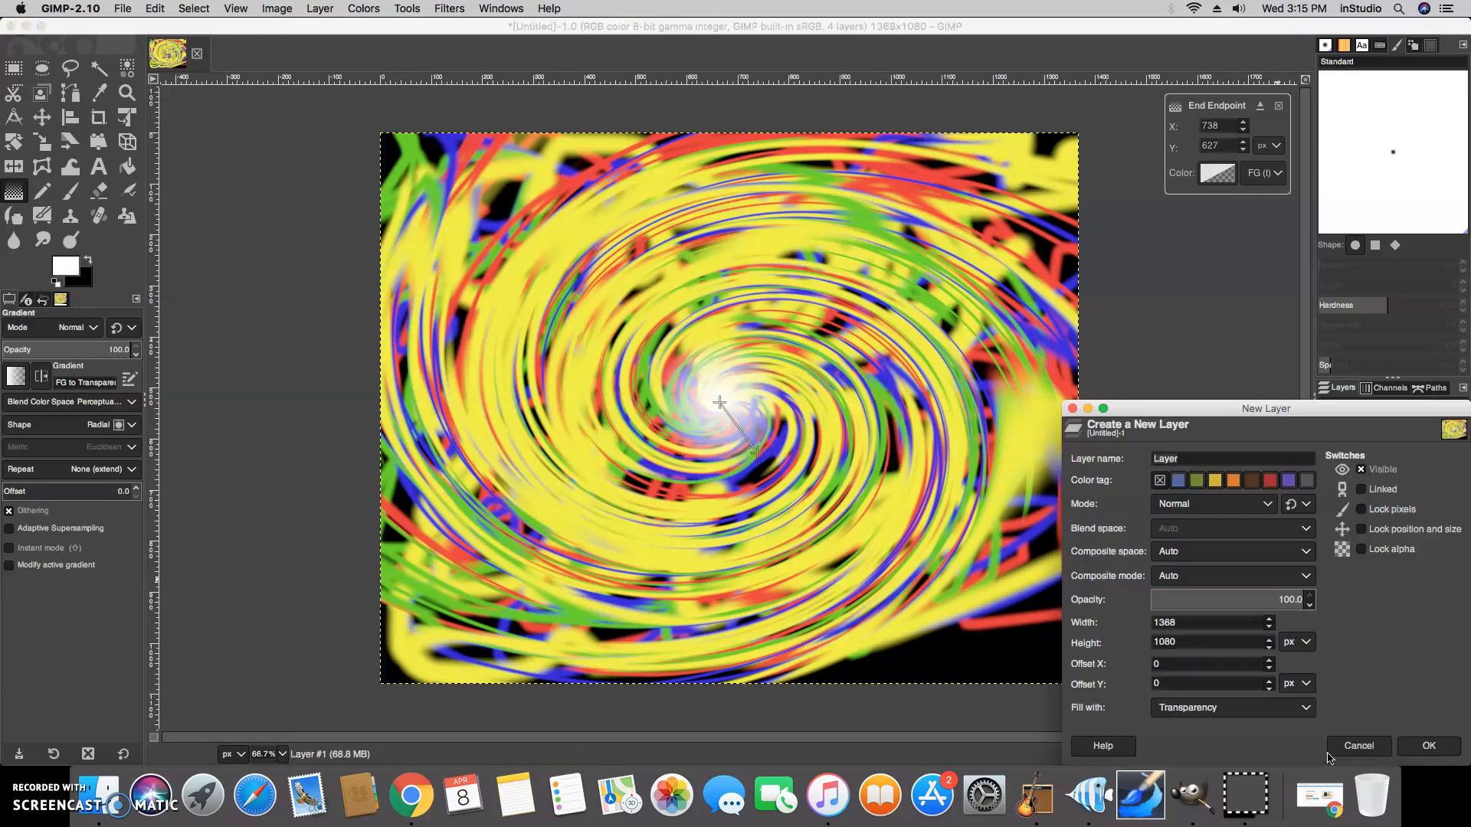
{"action": "left_click", "coordinate": [1404, 740]}
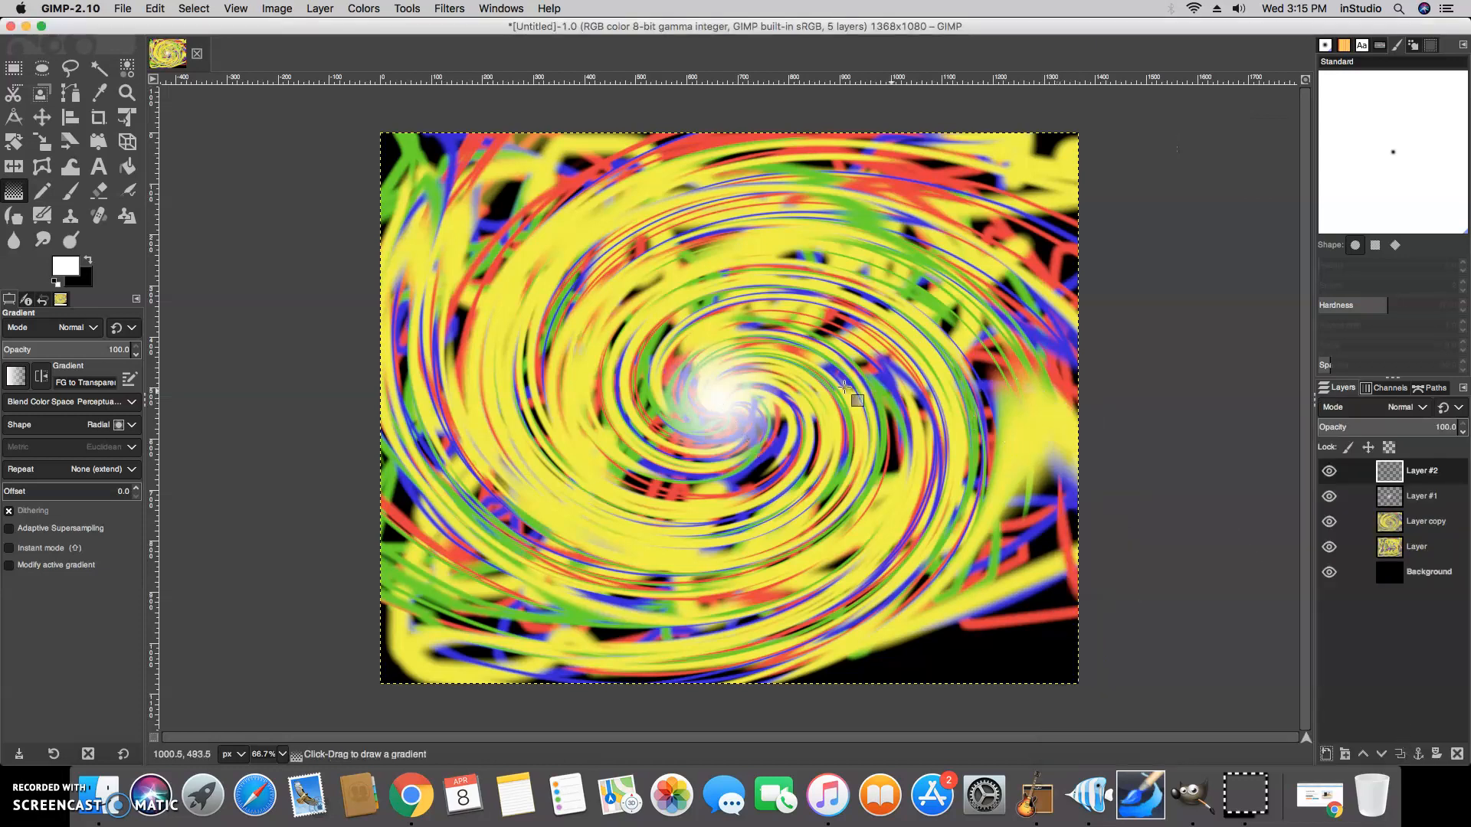
{"action": "left_click_drag", "start_coordinate": [716, 395], "coordinate": [753, 461]}
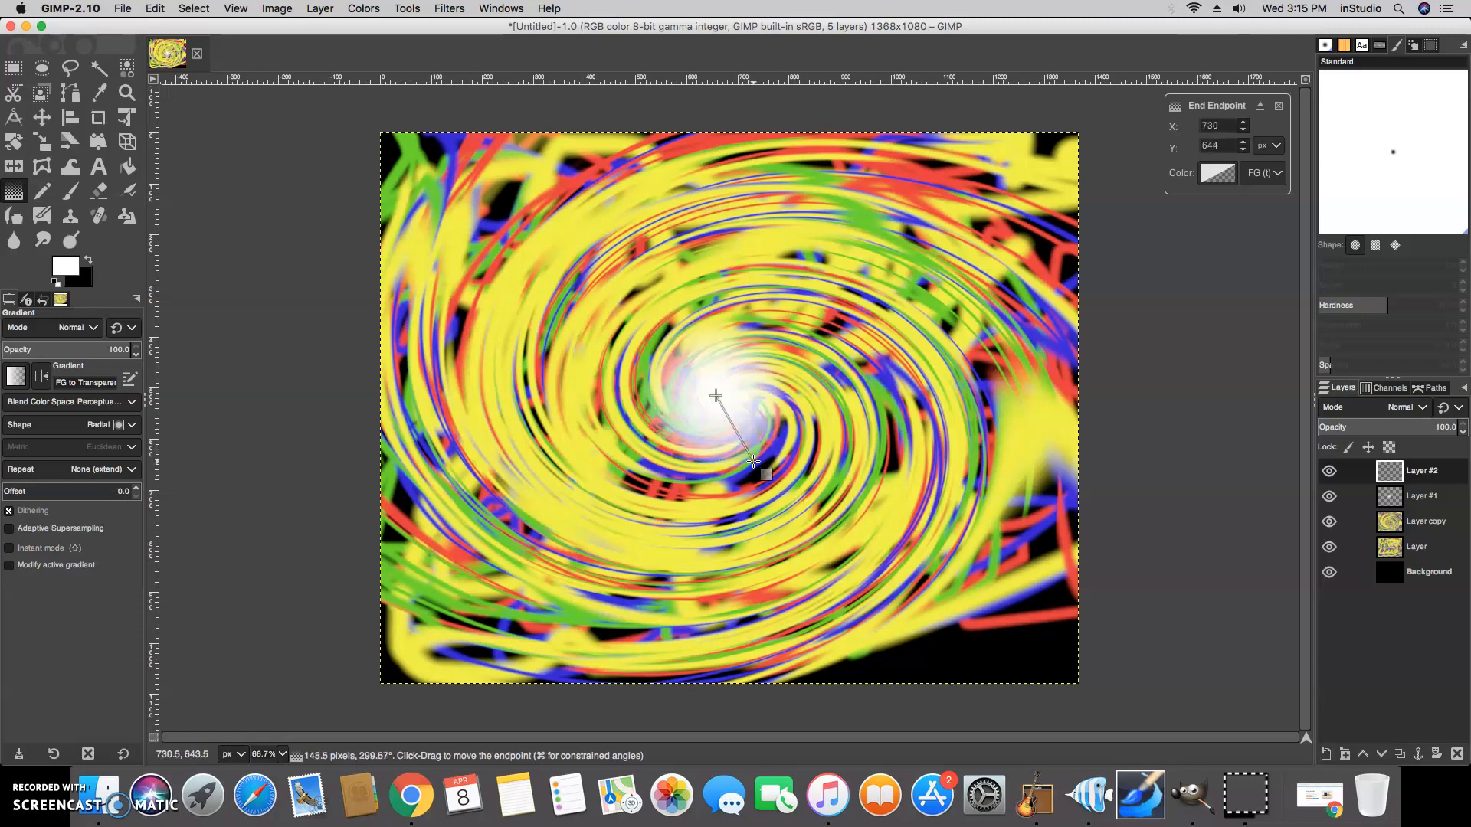
Add another new layer and draw a larger white radial gradient from the swirl's center
{"action": "left_click", "coordinate": [1327, 757]}
{"action": "left_click", "coordinate": [1427, 750]}
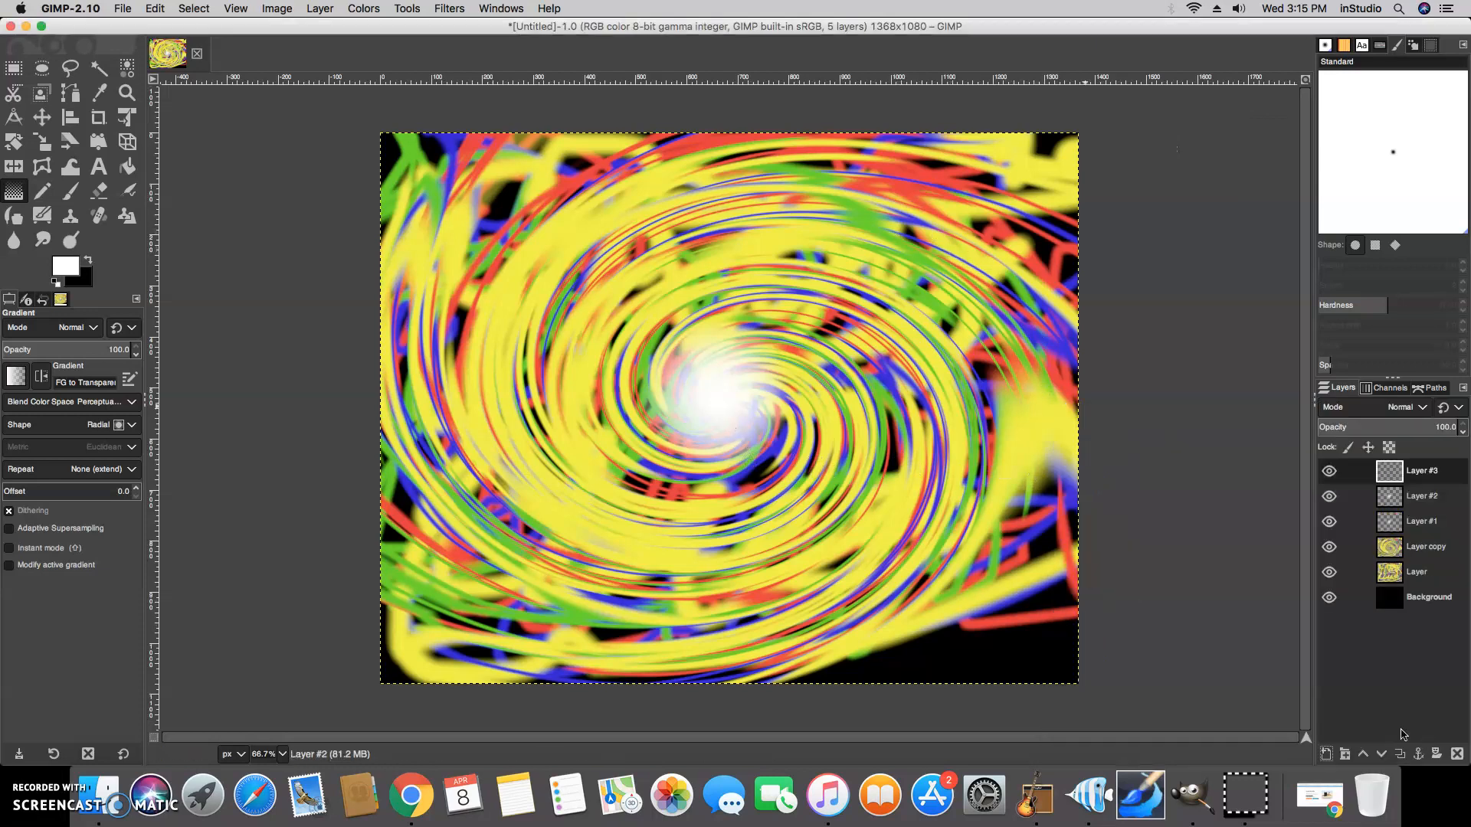
{"action": "left_click_drag", "start_coordinate": [716, 398], "coordinate": [801, 528]}
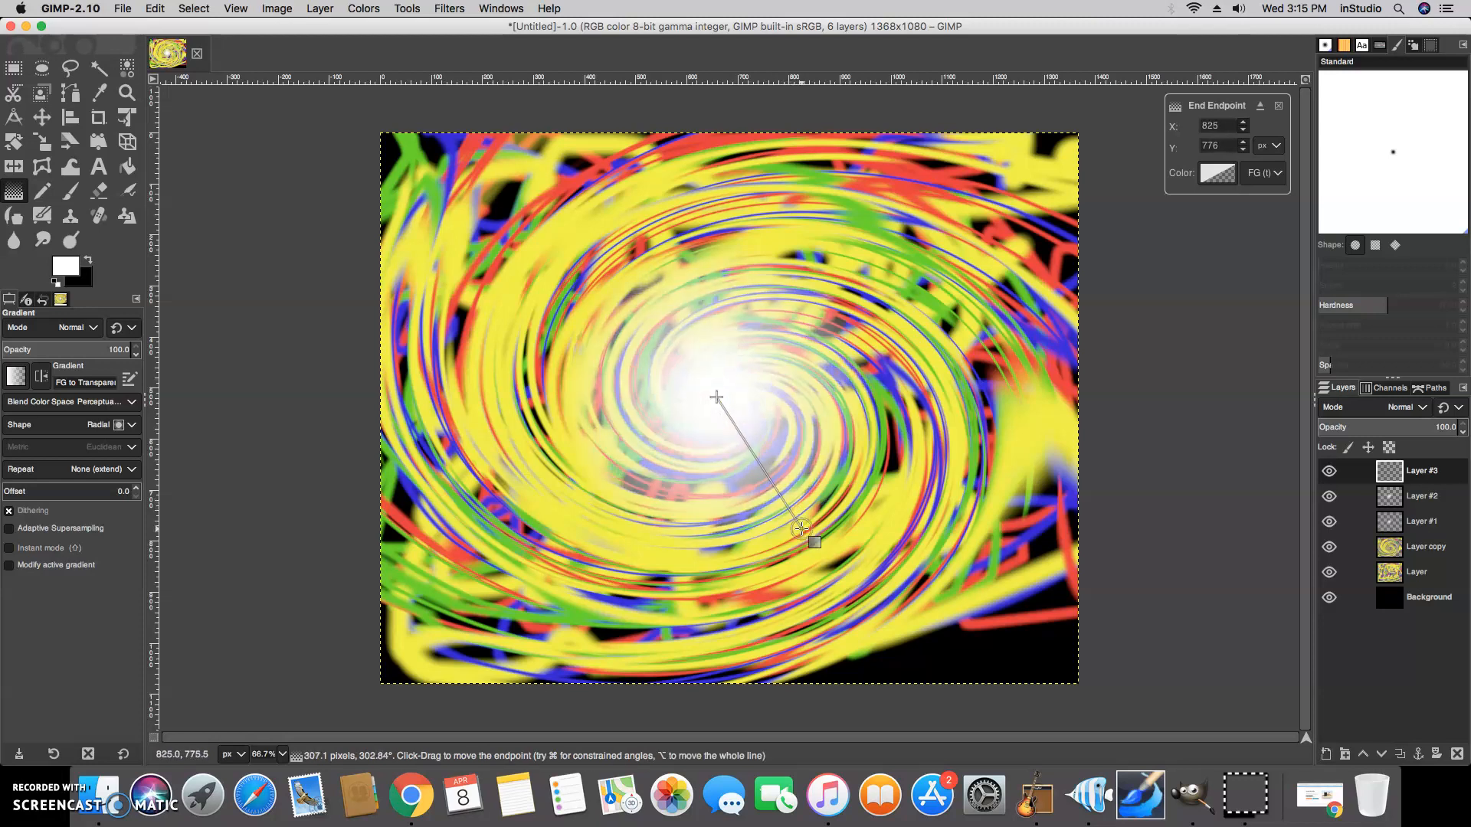
Add another new layer and draw an even larger white radial gradient from the center
{"action": "left_click", "coordinate": [1326, 755]}
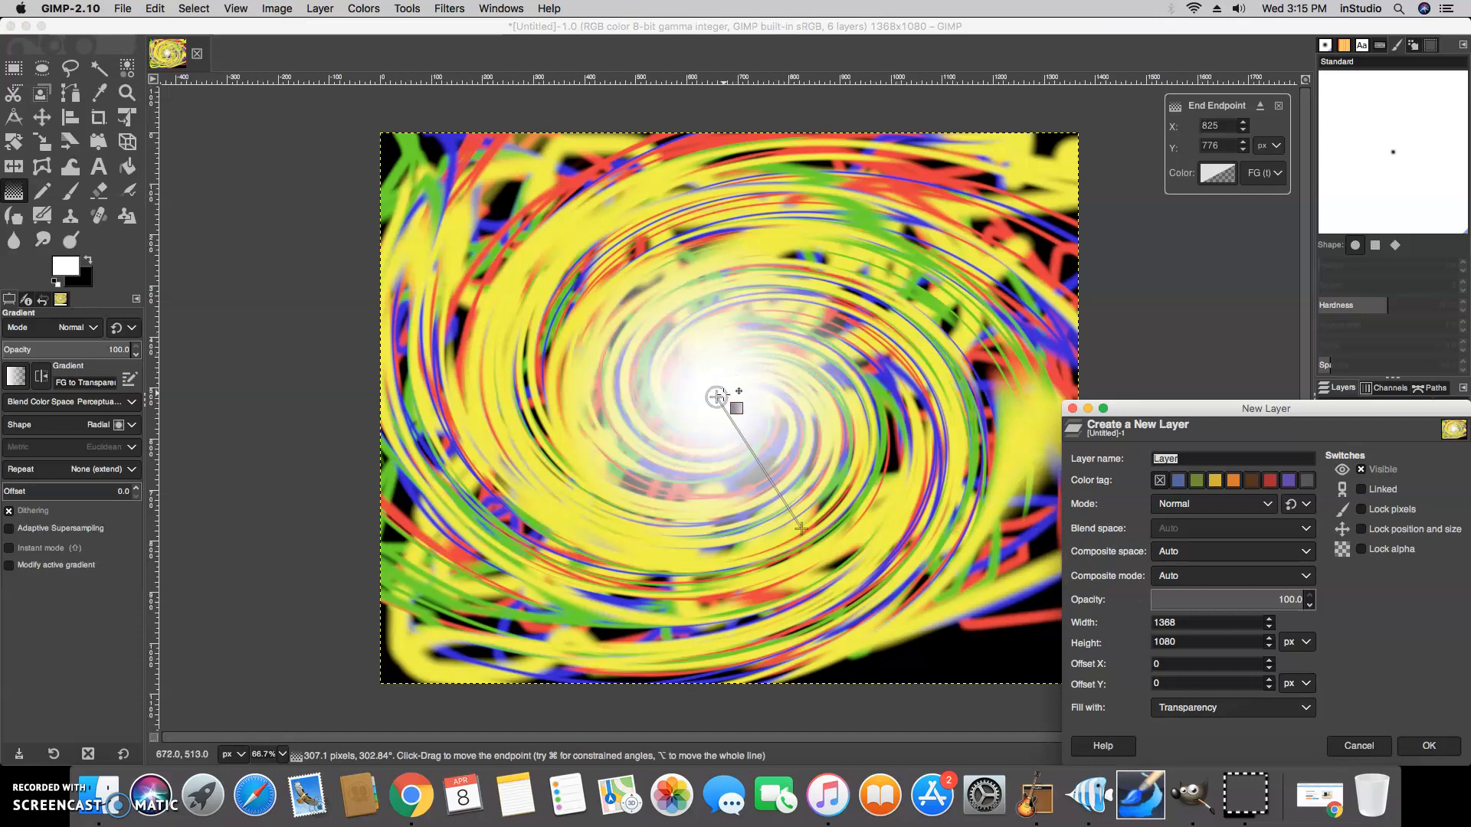
{"action": "key", "text": "Return"}
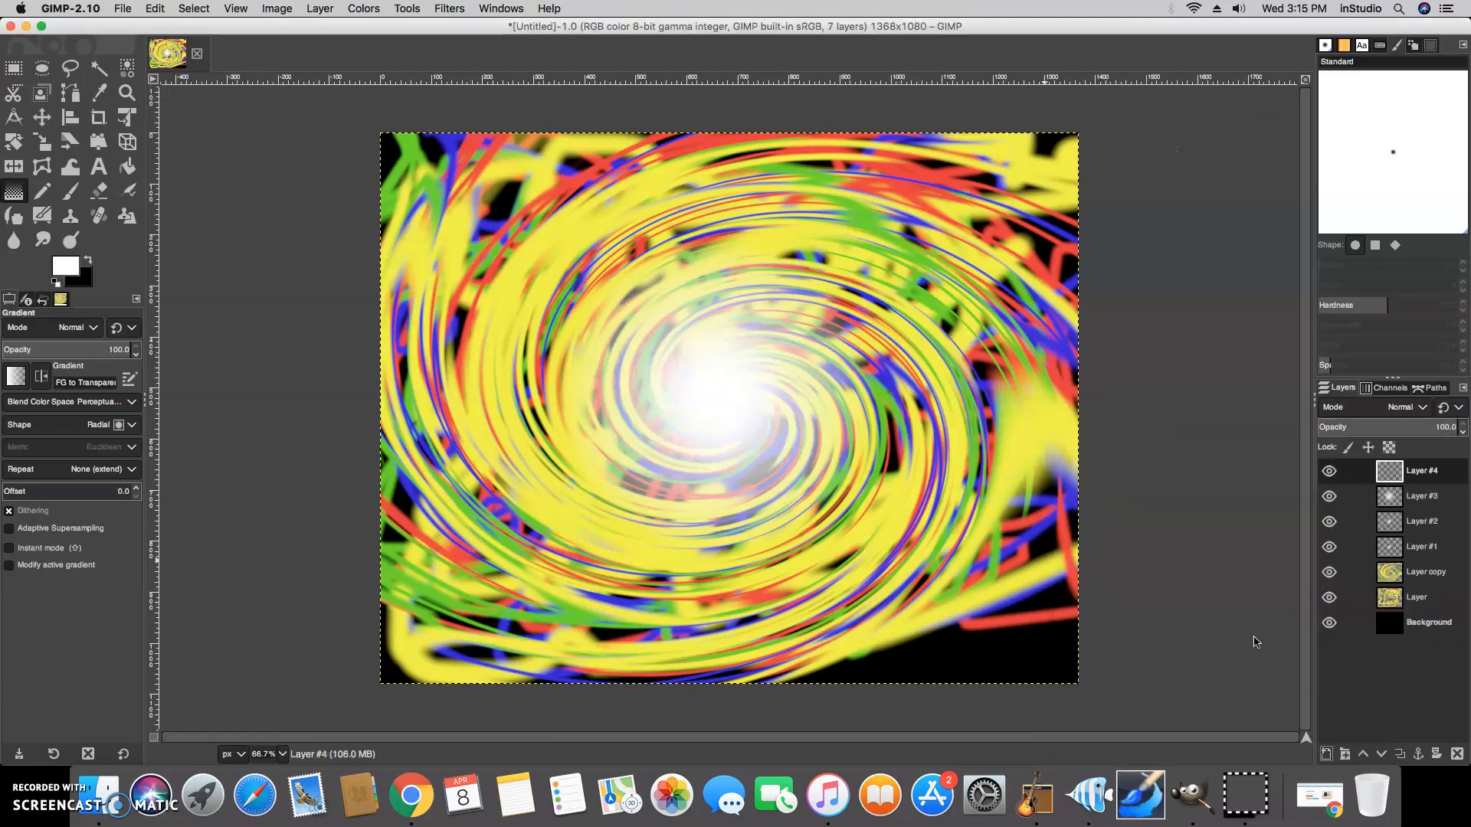
{"action": "left_click_drag", "start_coordinate": [712, 391], "coordinate": [831, 557]}
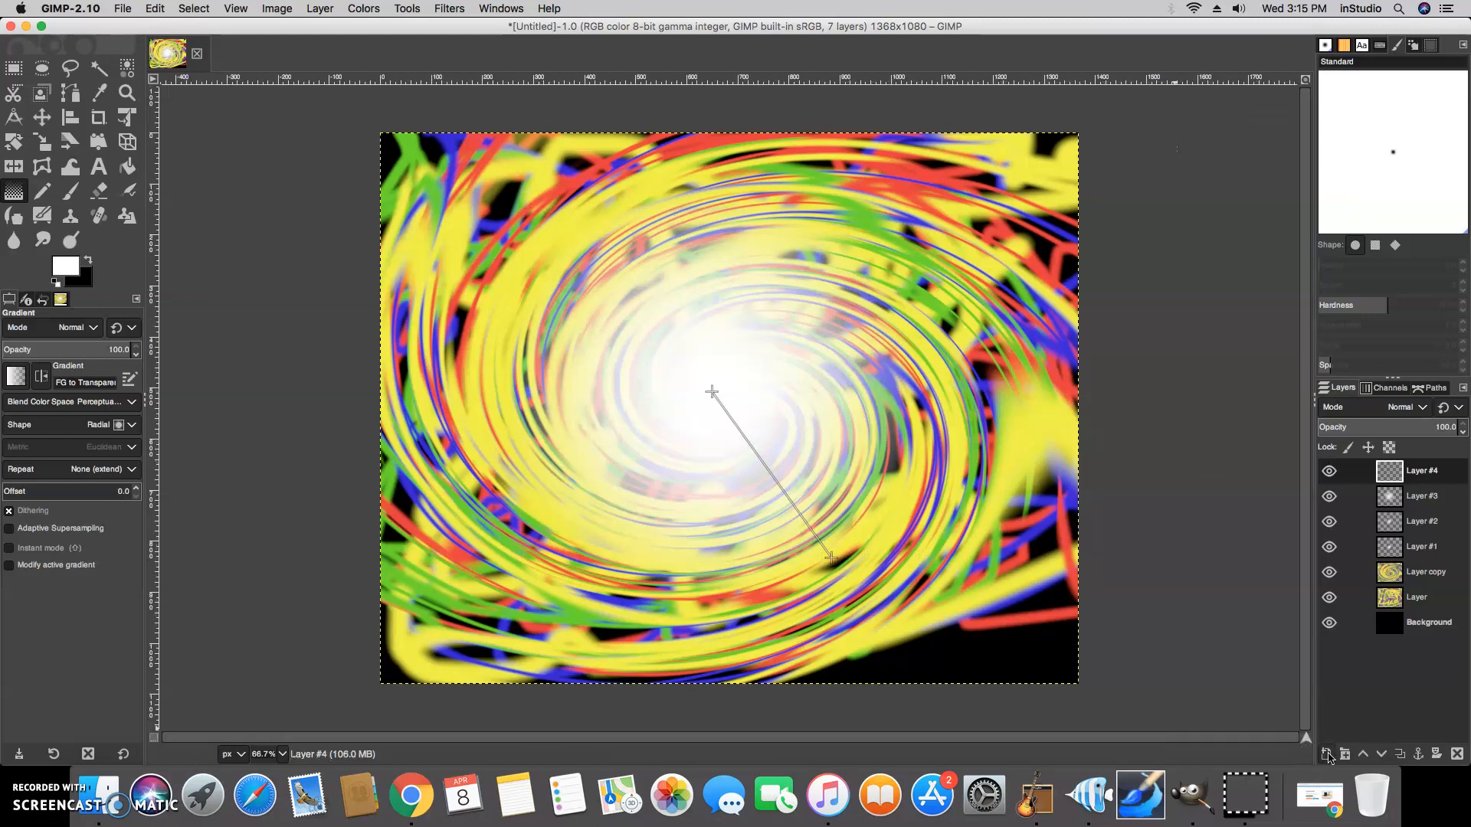
Add one more new layer and delete it again
{"action": "left_click", "coordinate": [1326, 754]}
{"action": "left_click", "coordinate": [1419, 752]}
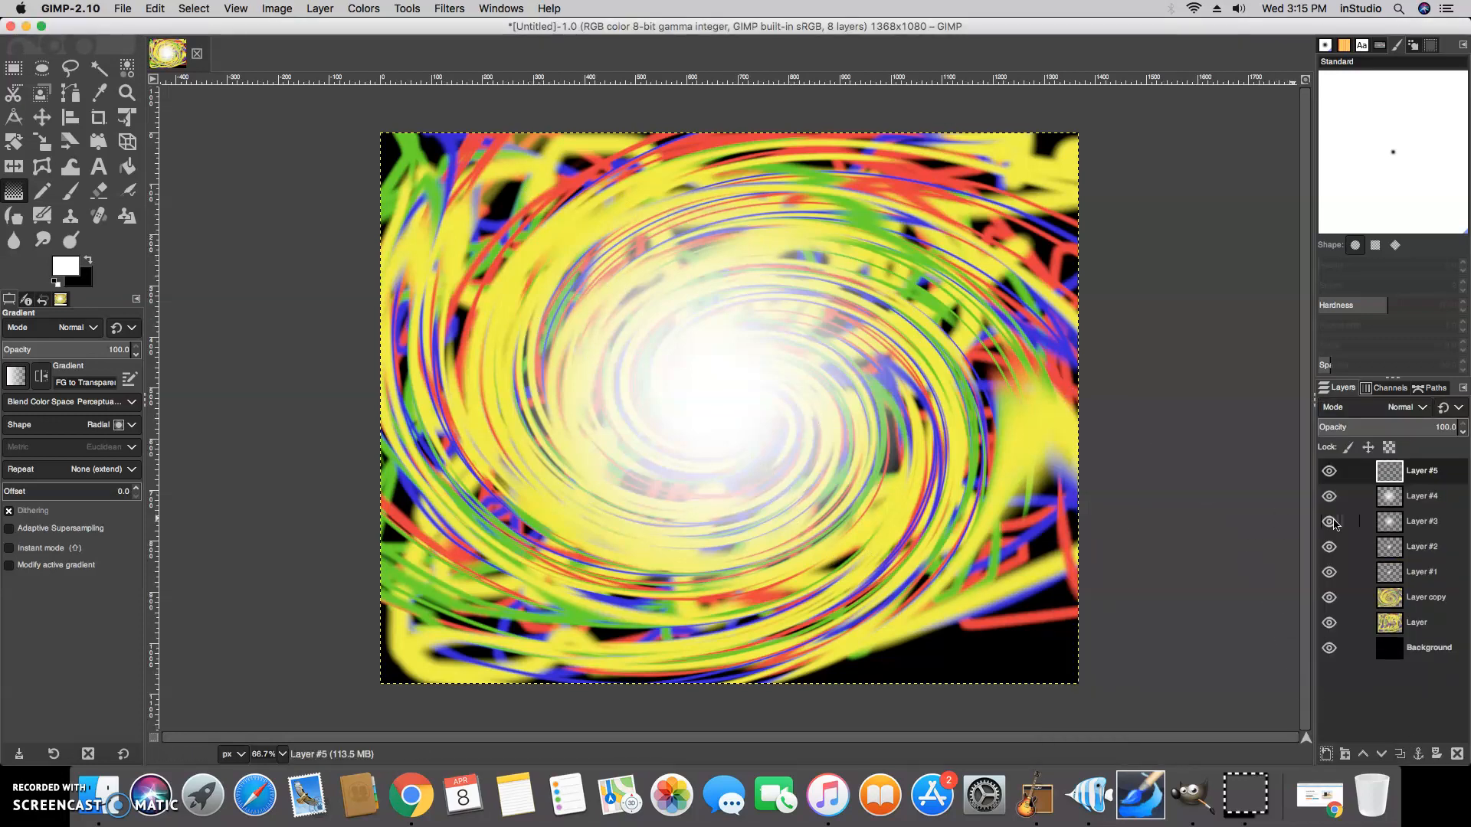
{"action": "right_click", "coordinate": [1381, 476]}
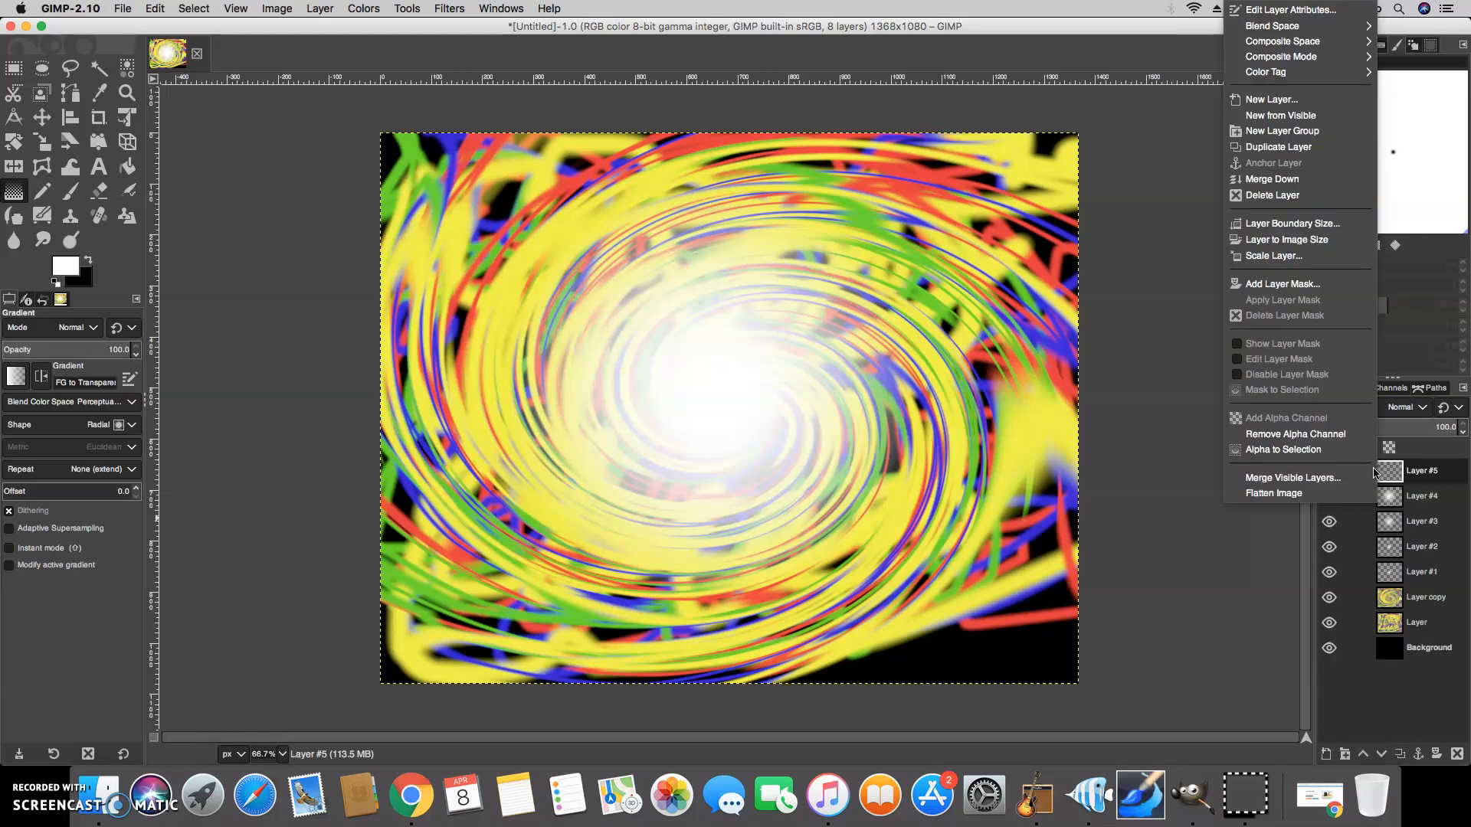
{"action": "left_click", "coordinate": [1287, 195]}
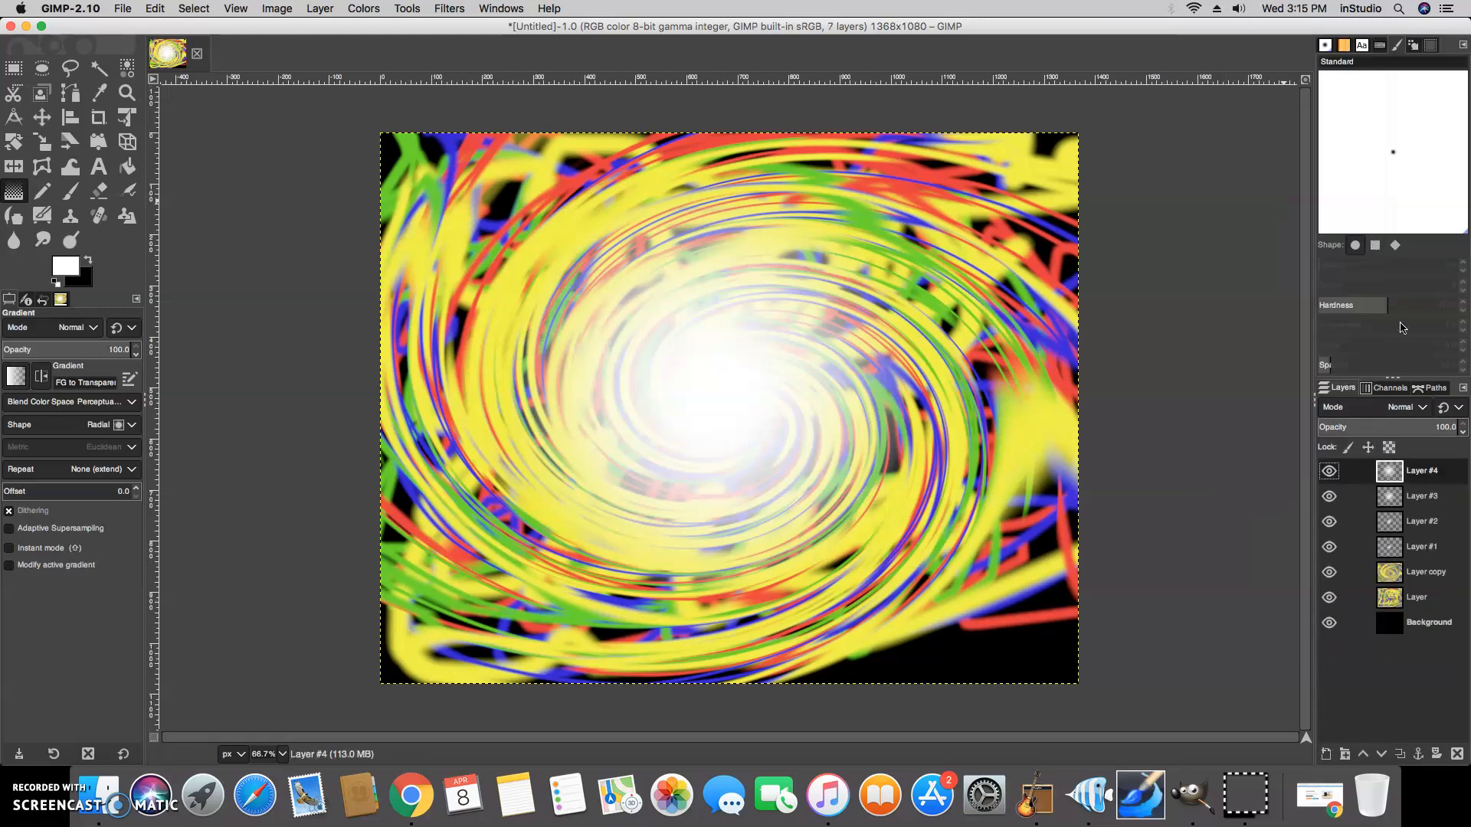
Delete the four white gradient layers one by one
{"action": "right_click", "coordinate": [1429, 485]}
{"action": "left_click", "coordinate": [1334, 195]}
{"action": "right_click", "coordinate": [1419, 473]}
{"action": "left_click", "coordinate": [1338, 195]}
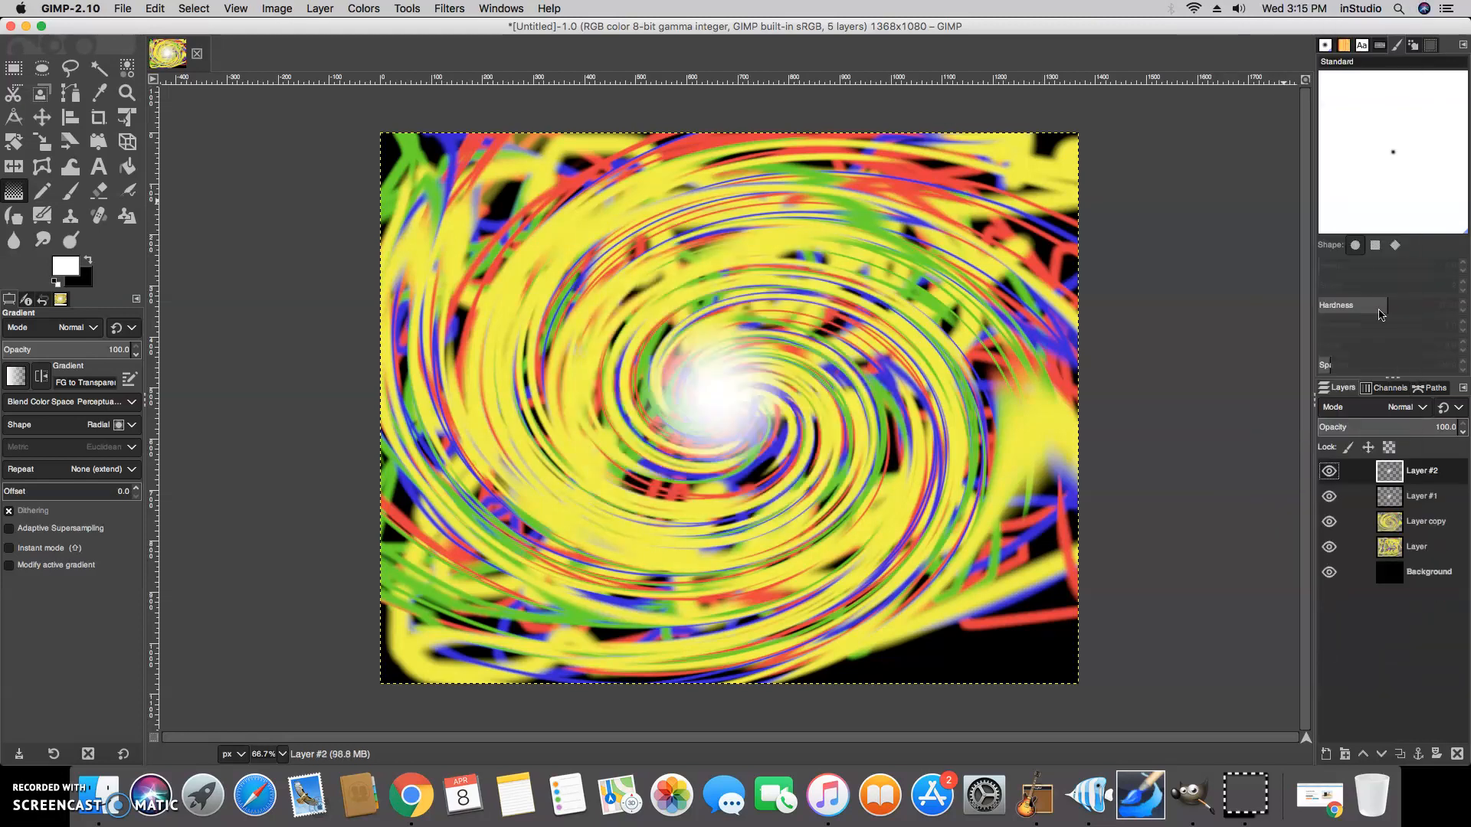
{"action": "right_click", "coordinate": [1410, 464]}
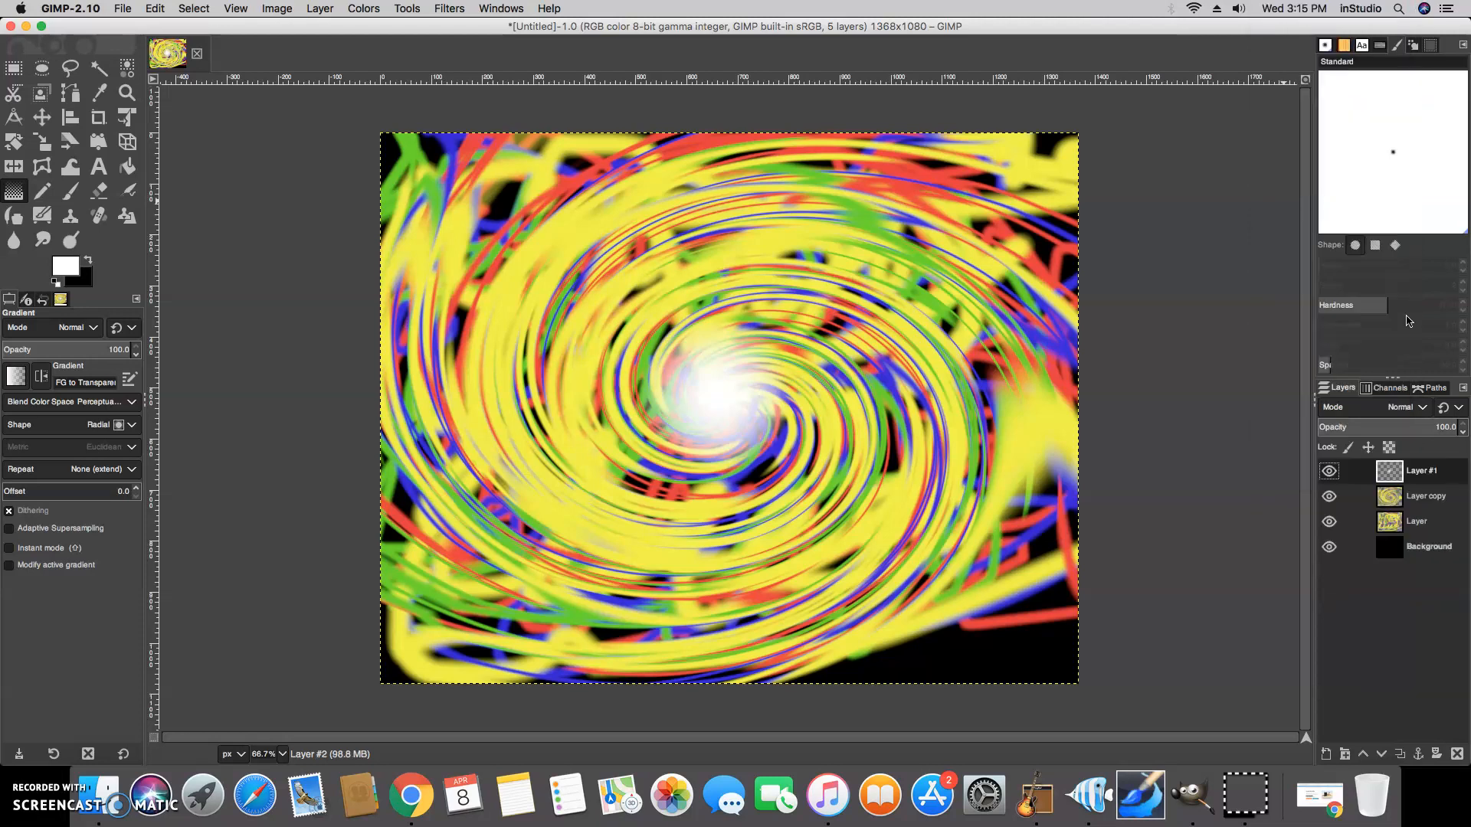
{"action": "left_click", "coordinate": [1313, 196]}
{"action": "right_click", "coordinate": [1431, 473]}
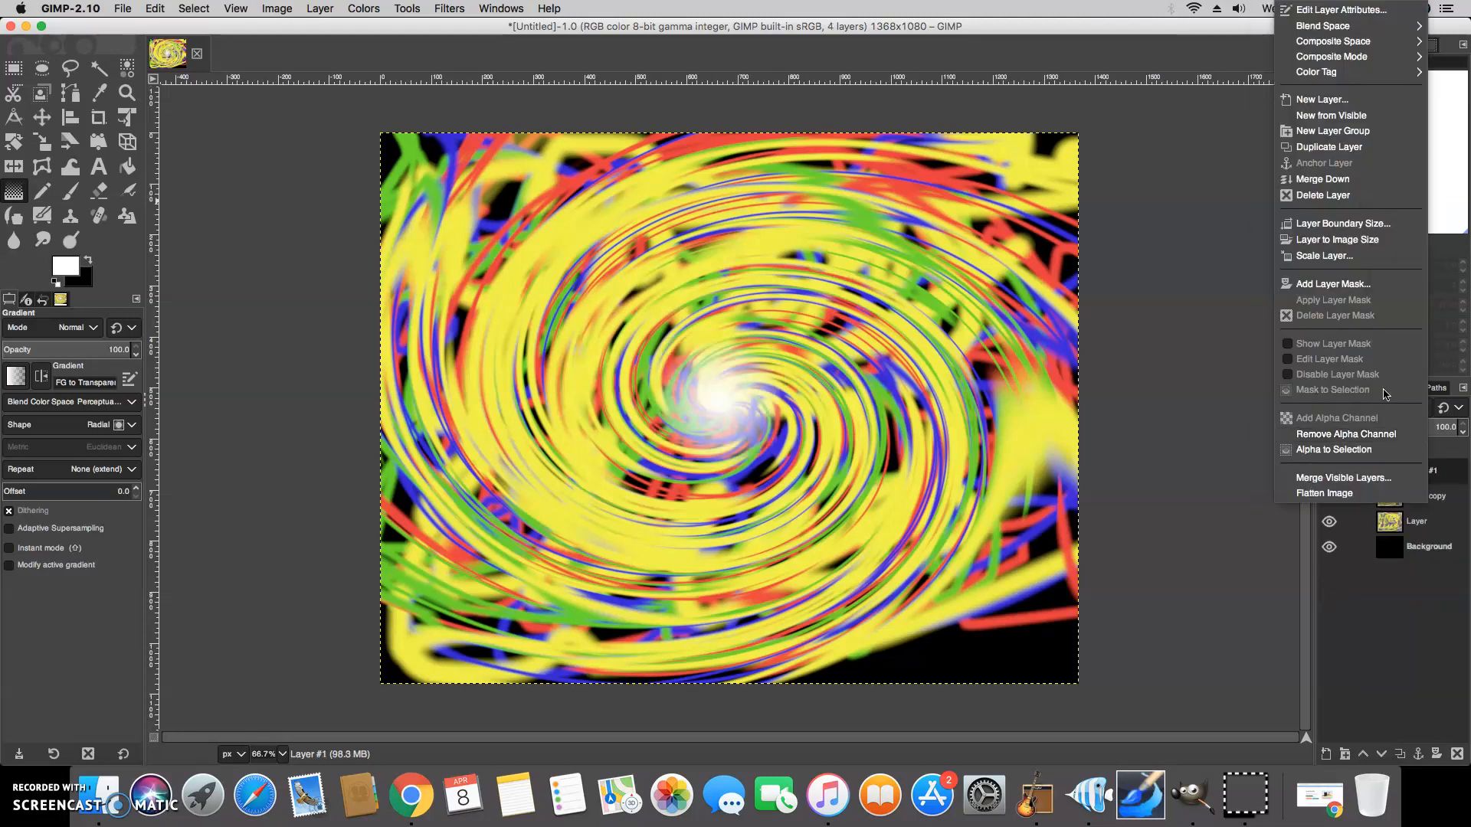
{"action": "left_click", "coordinate": [1325, 195]}
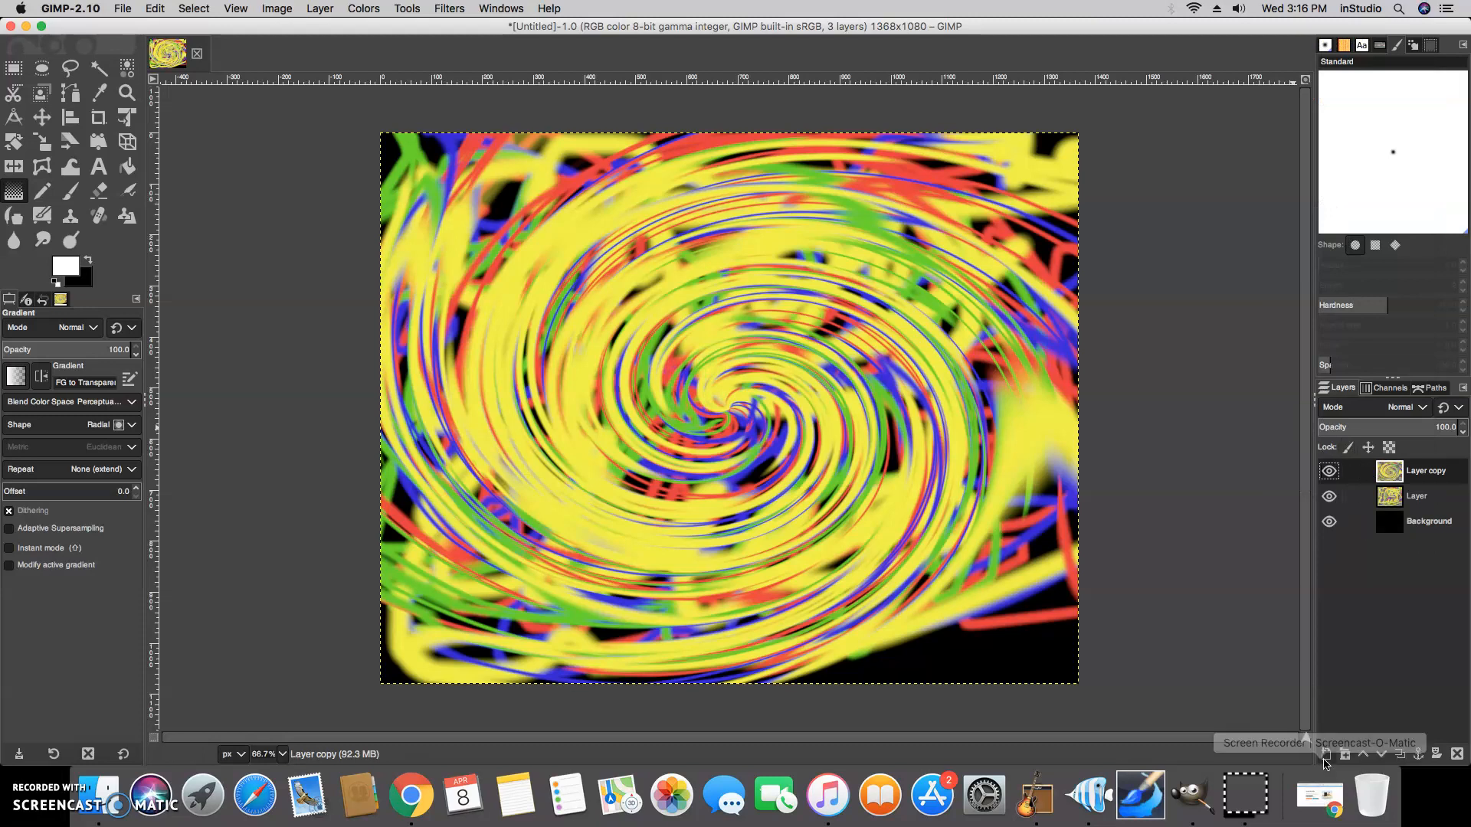
Add a new layer, set the foreground colour to black, and draw a small black radial gradient at the swirl's center
{"action": "left_click", "coordinate": [1326, 755]}
{"action": "left_click", "coordinate": [1428, 751]}
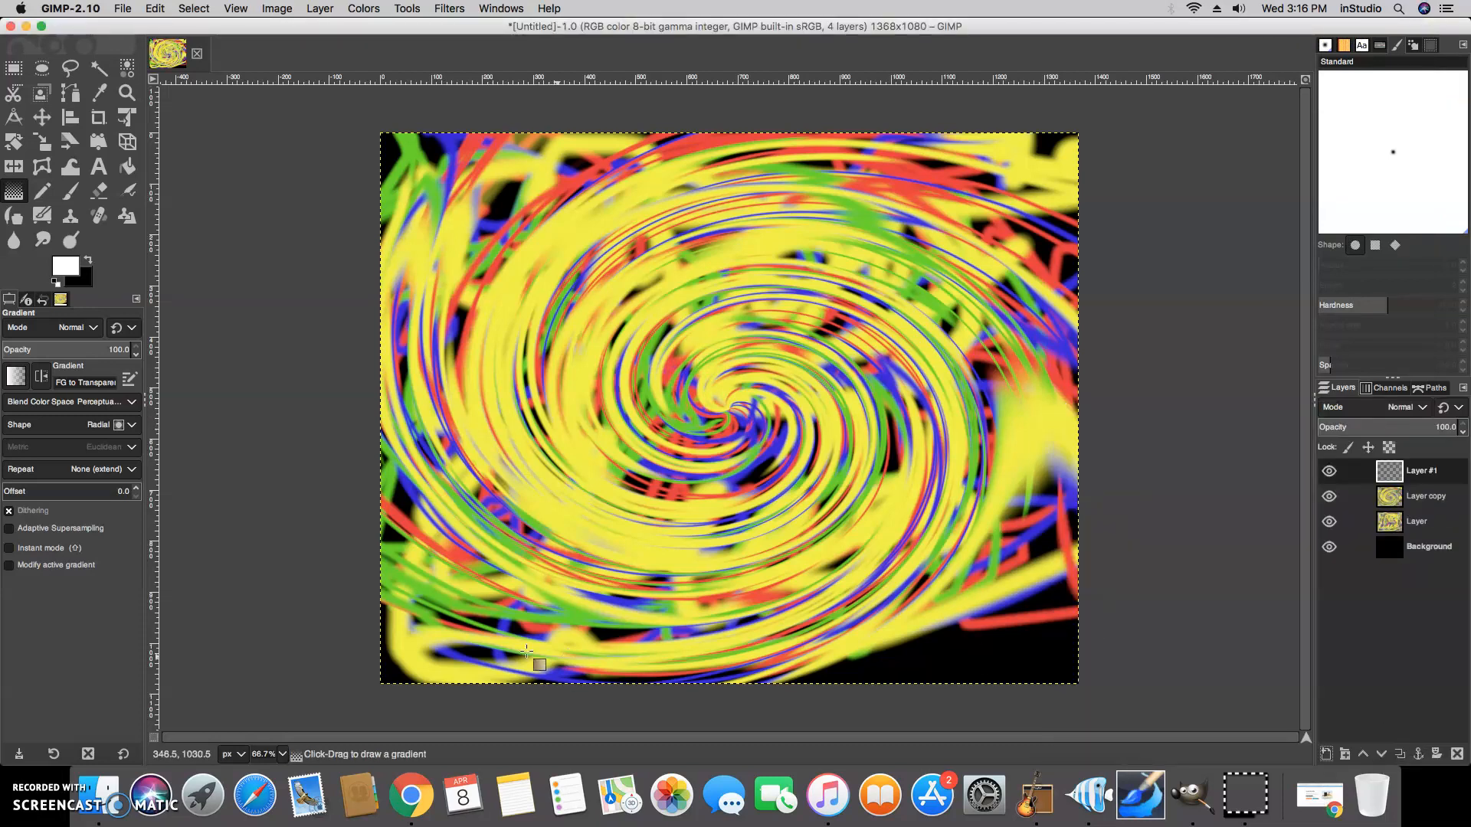
{"action": "left_click", "coordinate": [63, 266]}
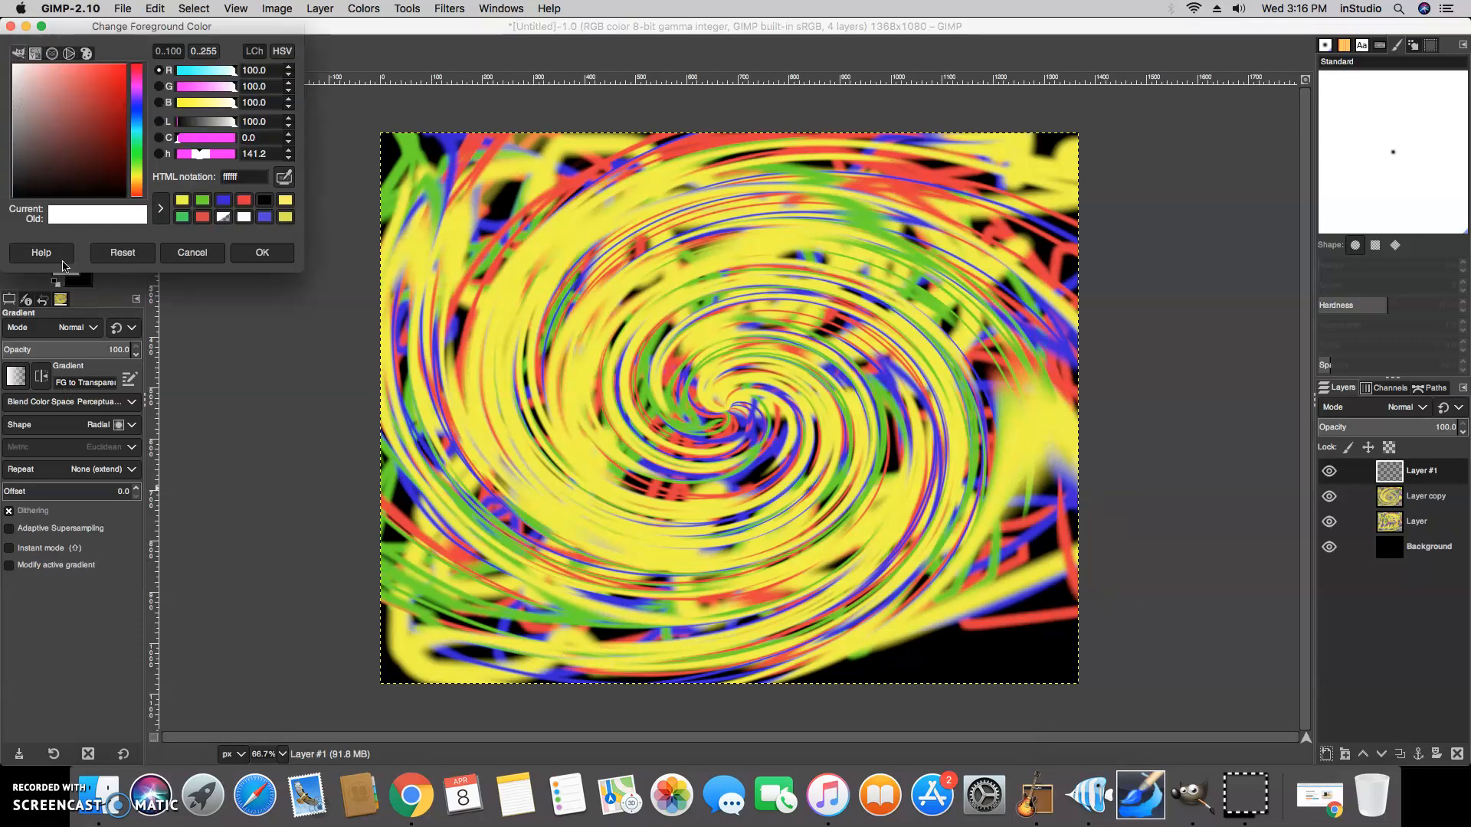
{"action": "left_click", "coordinate": [264, 200]}
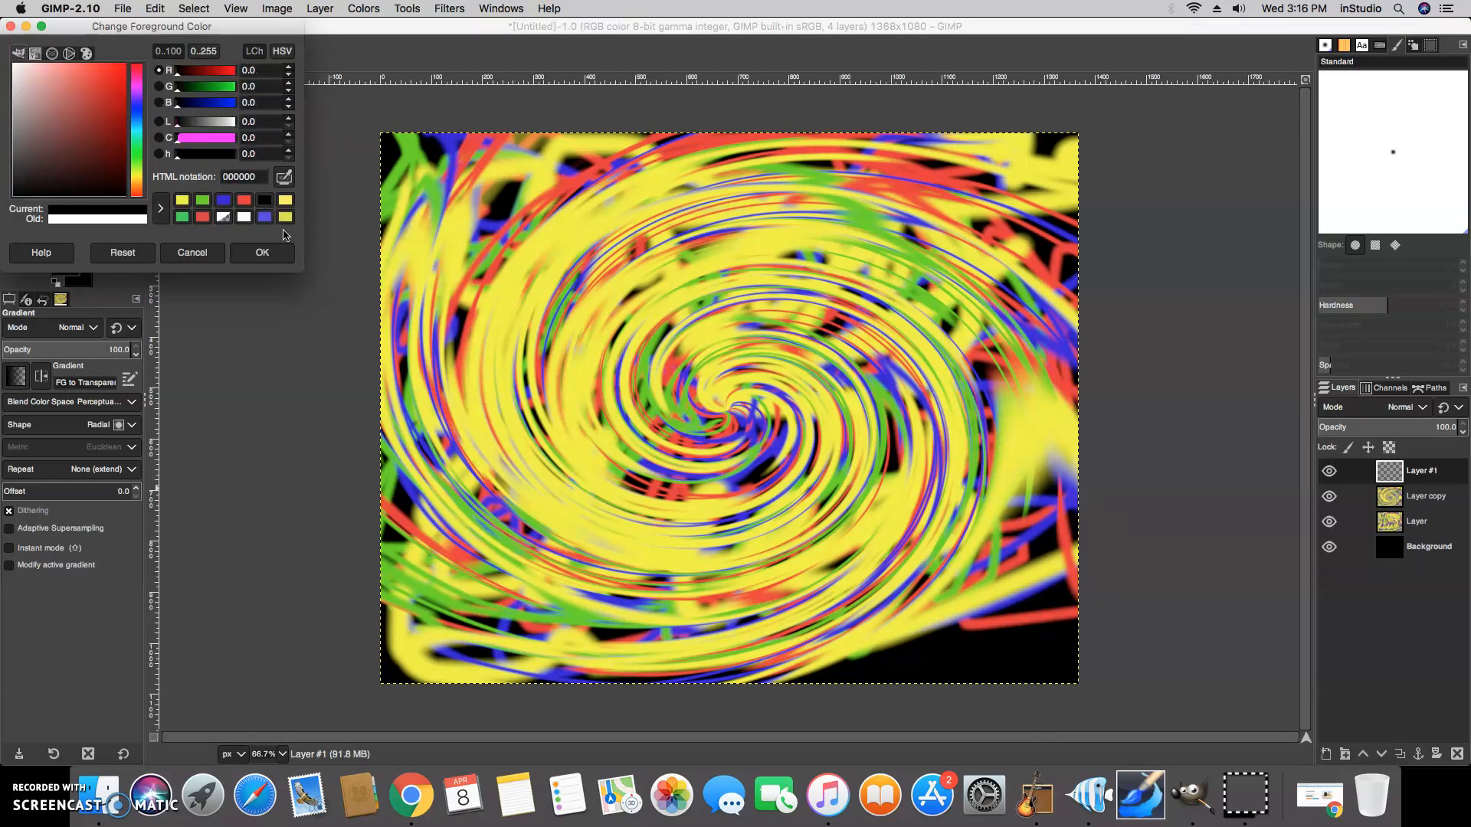
{"action": "left_click", "coordinate": [262, 253]}
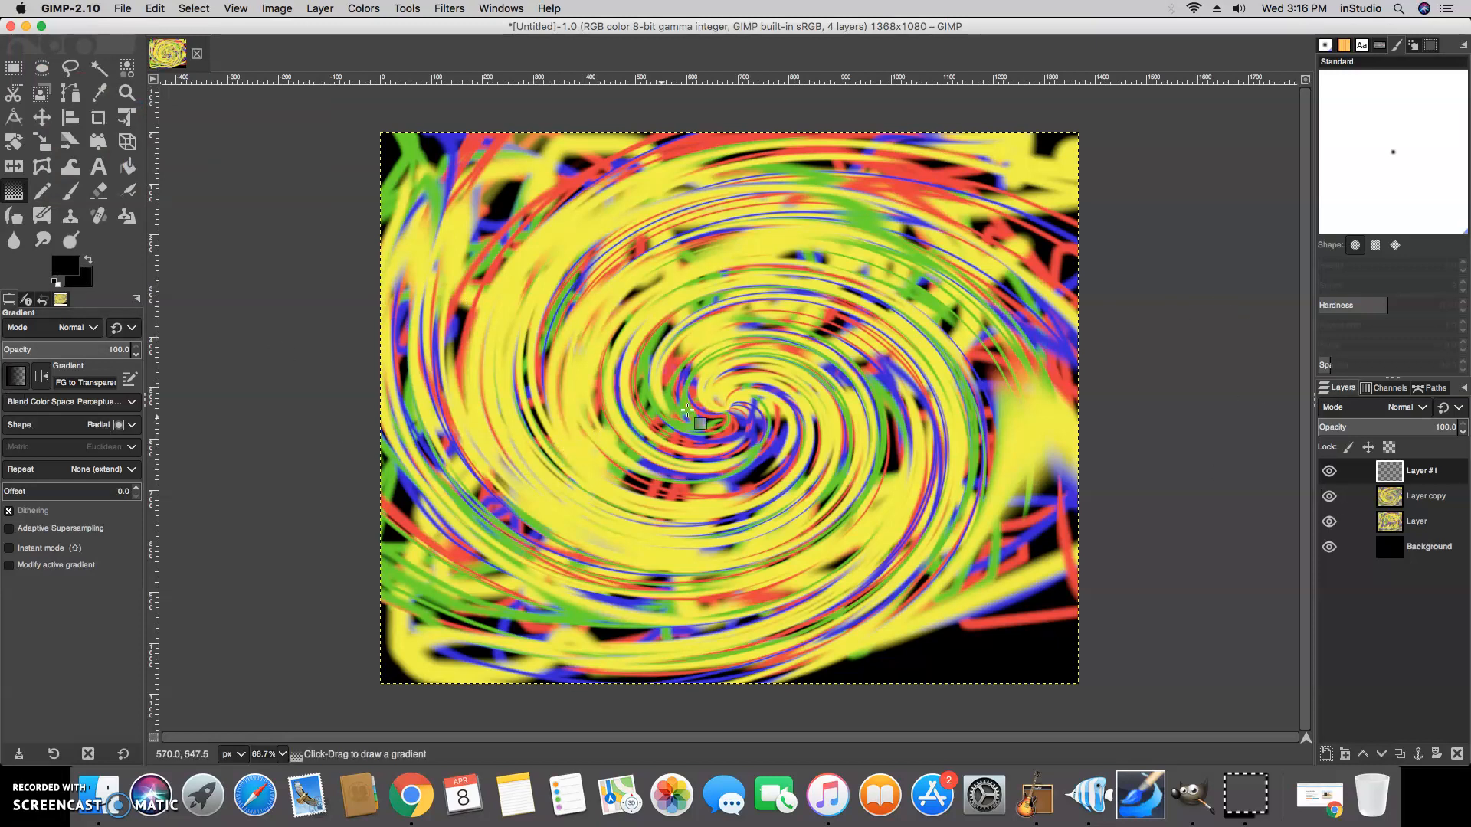
{"action": "left_click_drag", "start_coordinate": [737, 423], "coordinate": [754, 449]}
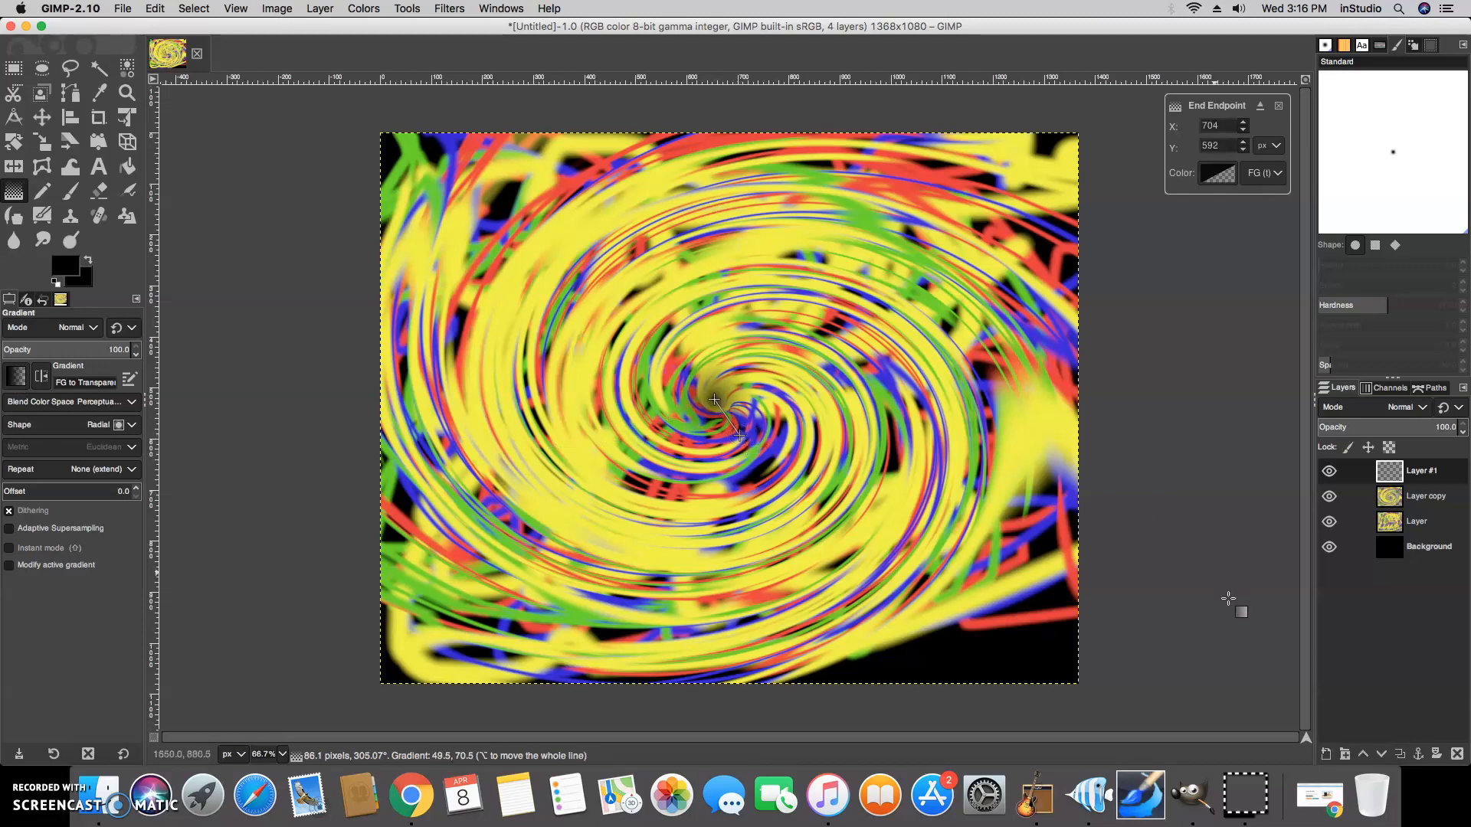
Add another new layer and draw a larger black radial gradient from the swirl's center
{"action": "left_click", "coordinate": [1326, 755]}
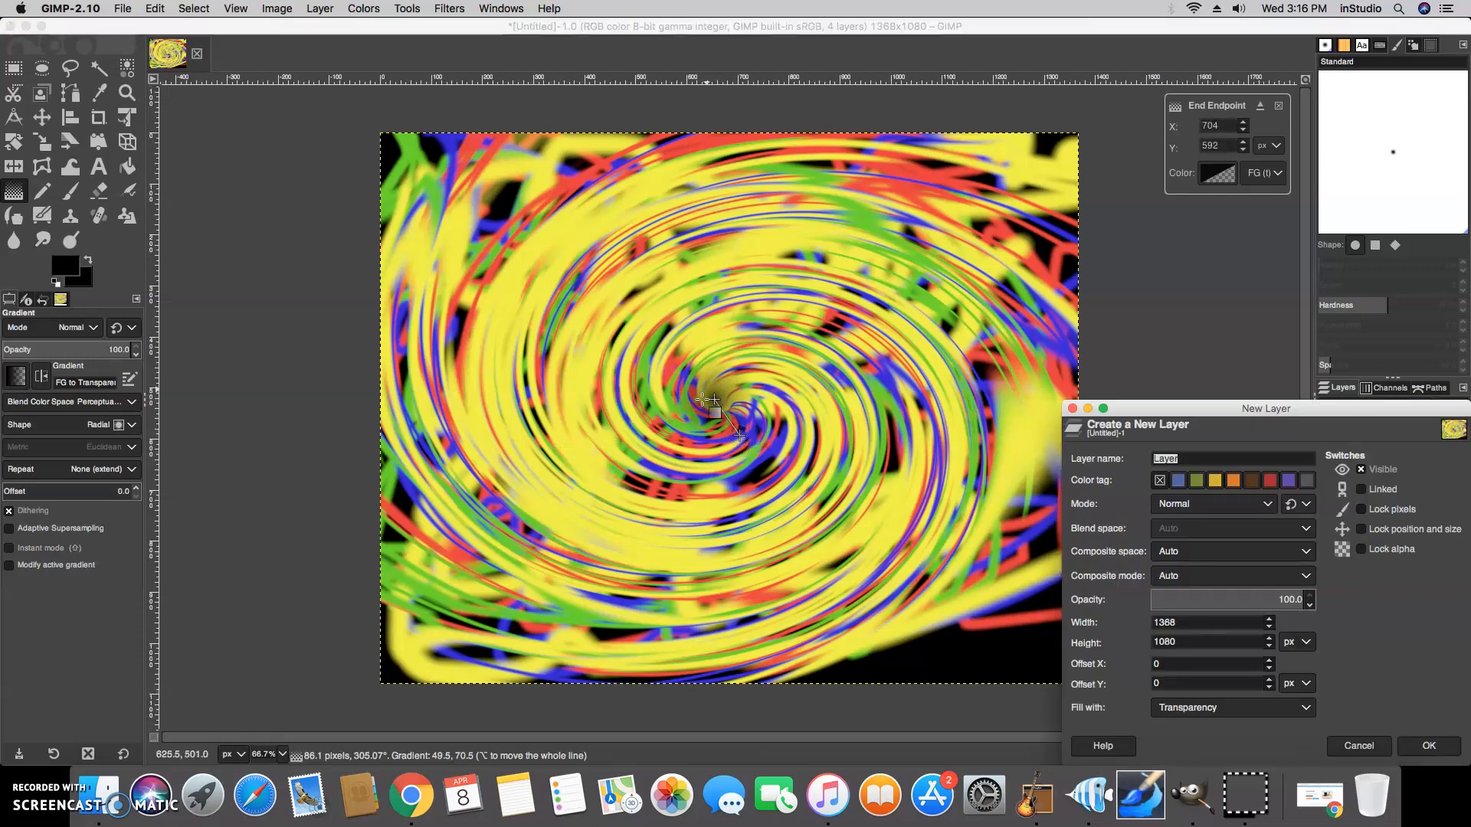
{"action": "left_click", "coordinate": [1431, 746]}
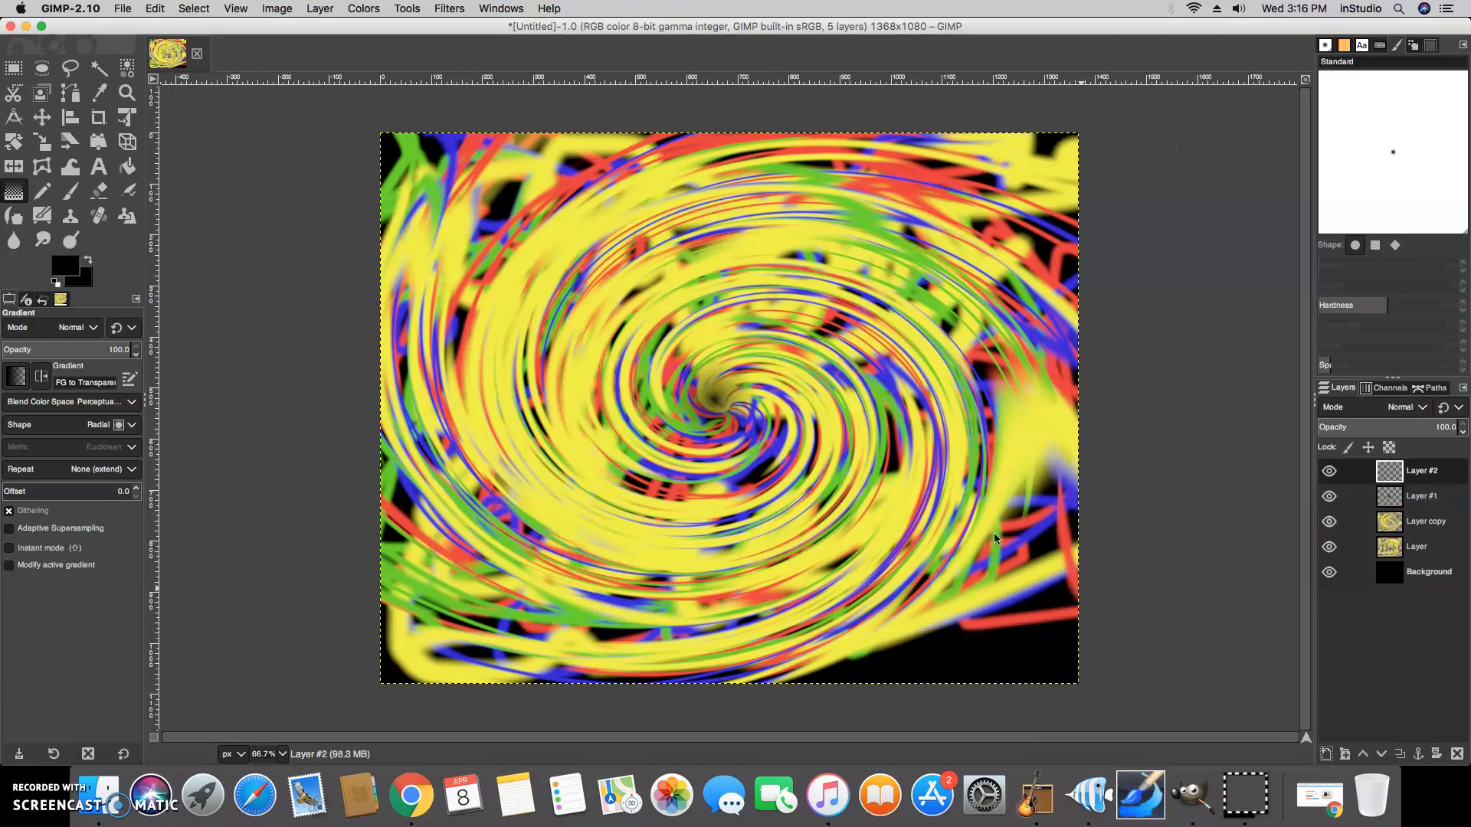
{"action": "left_click", "coordinate": [714, 399]}
{"action": "left_click_drag", "start_coordinate": [715, 398], "coordinate": [768, 474]}
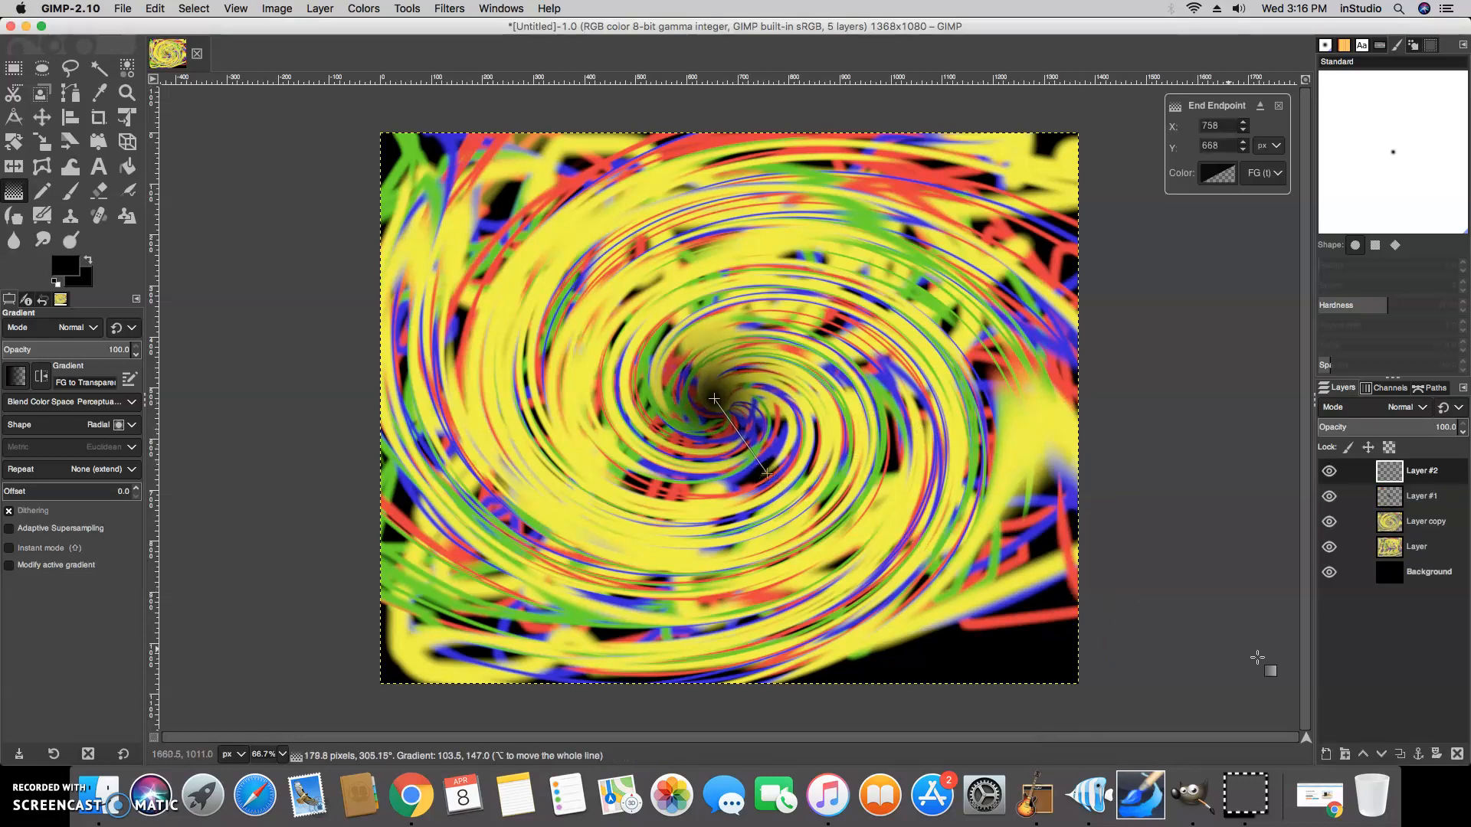
Add another new layer and draw an even larger black radial gradient from the center
{"action": "left_click", "coordinate": [1327, 755]}
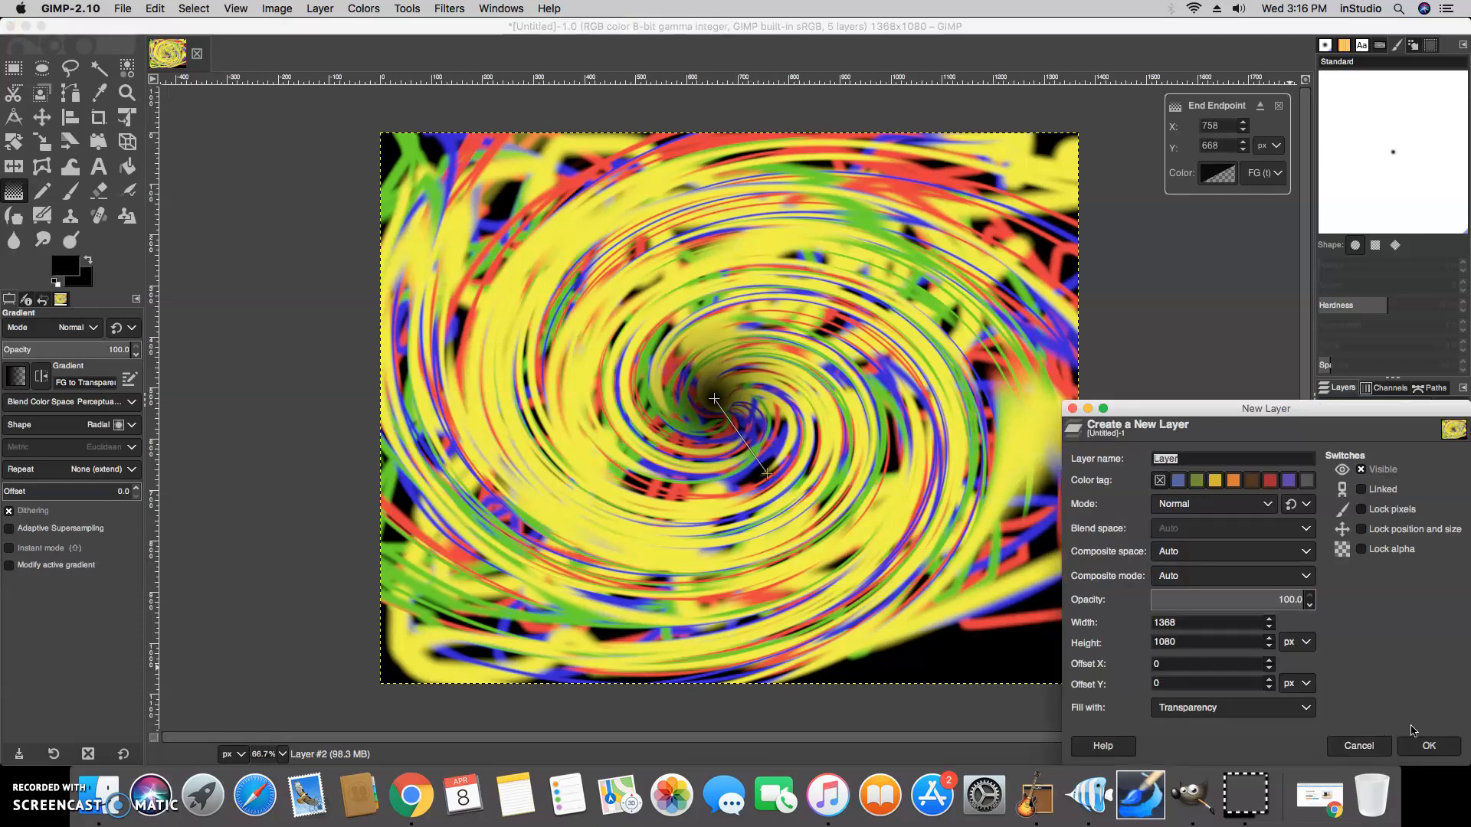
{"action": "left_click", "coordinate": [1430, 749]}
{"action": "left_click_drag", "start_coordinate": [716, 394], "coordinate": [797, 502]}
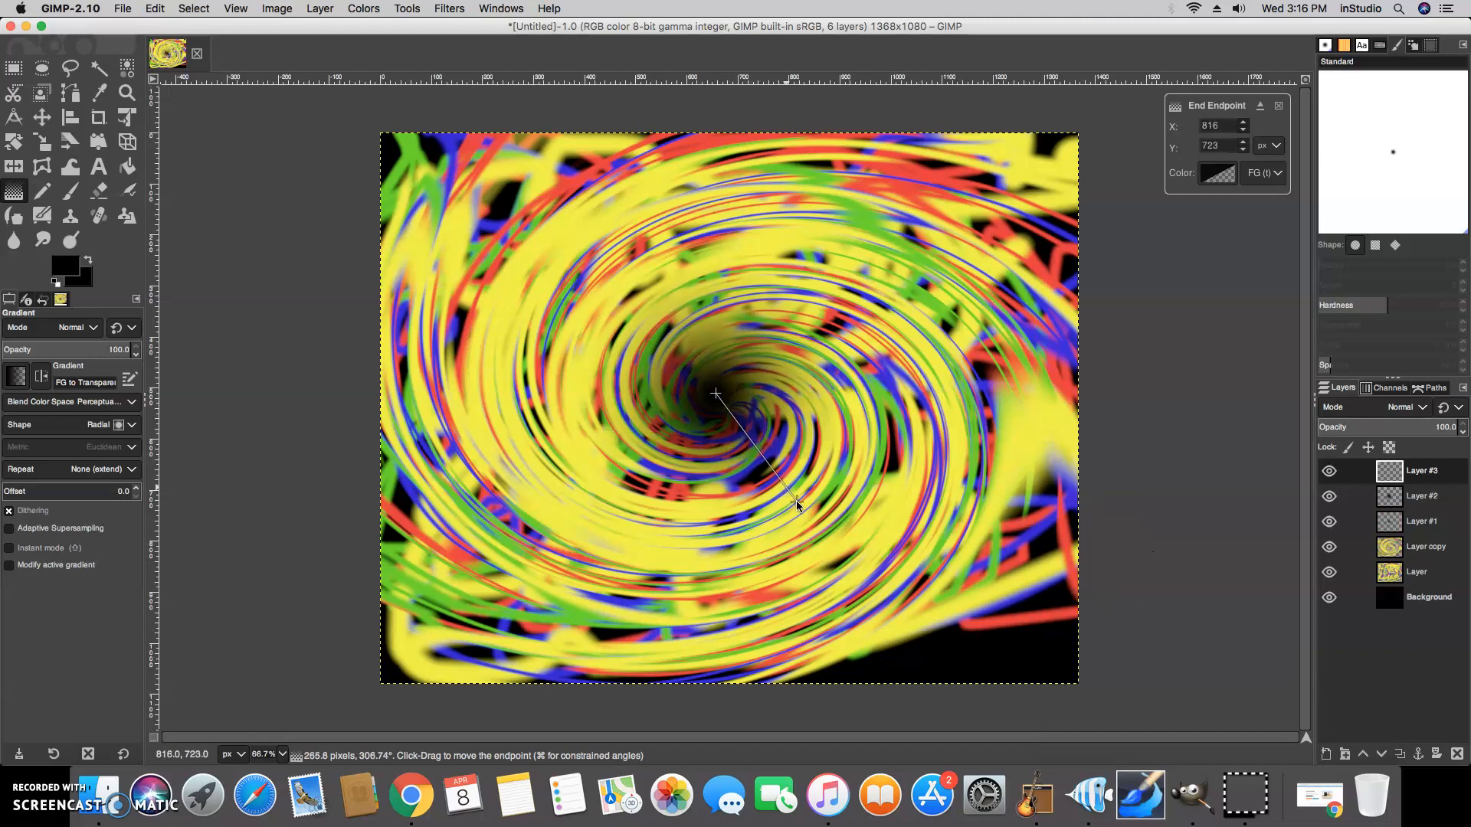
Add a fourth gradient layer and draw another black radial gradient of similar size from the center
{"action": "left_click", "coordinate": [1327, 755]}
{"action": "left_click", "coordinate": [1428, 750]}
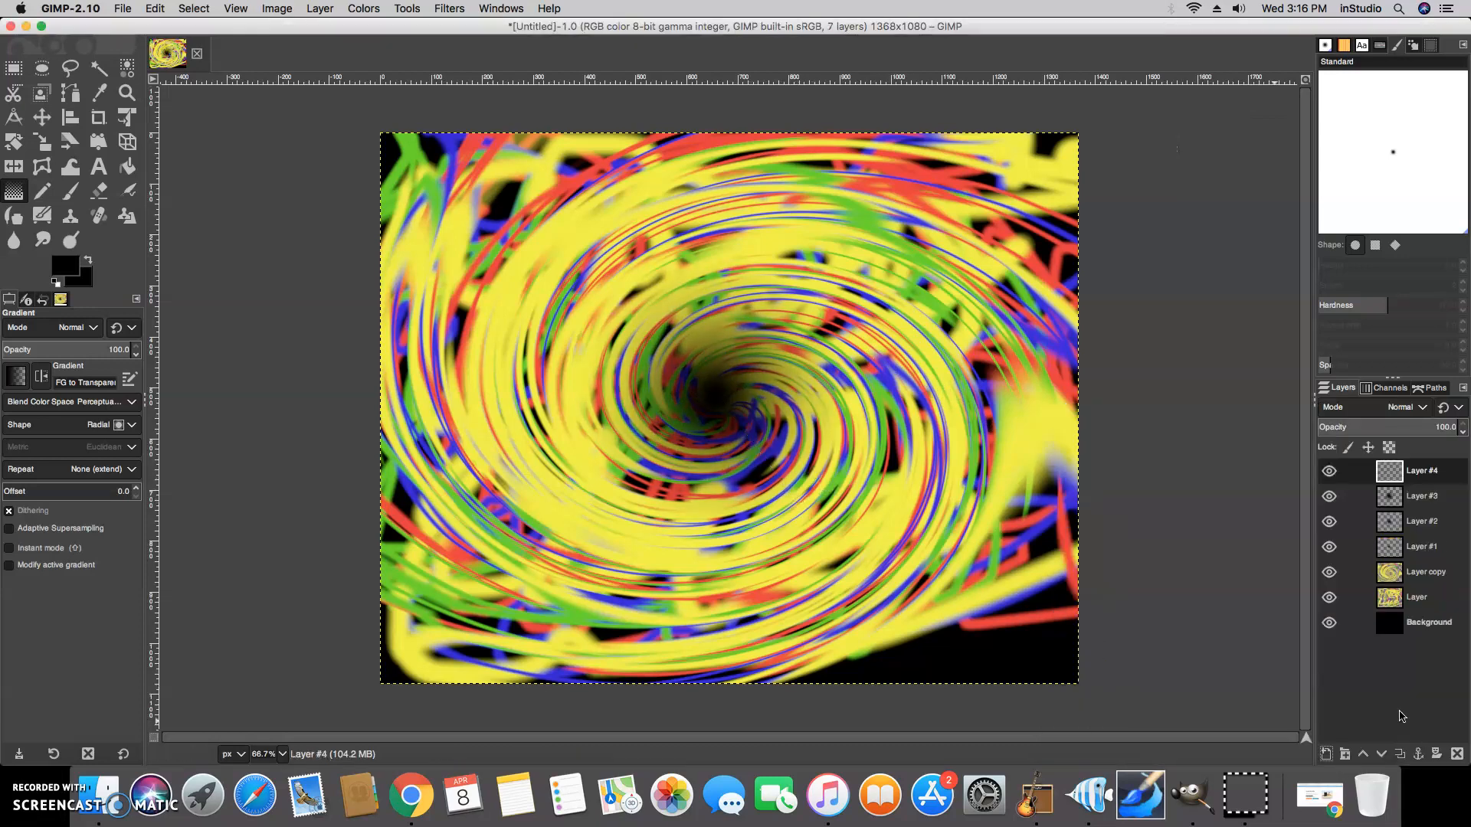
{"action": "left_click_drag", "start_coordinate": [711, 395], "coordinate": [767, 521]}
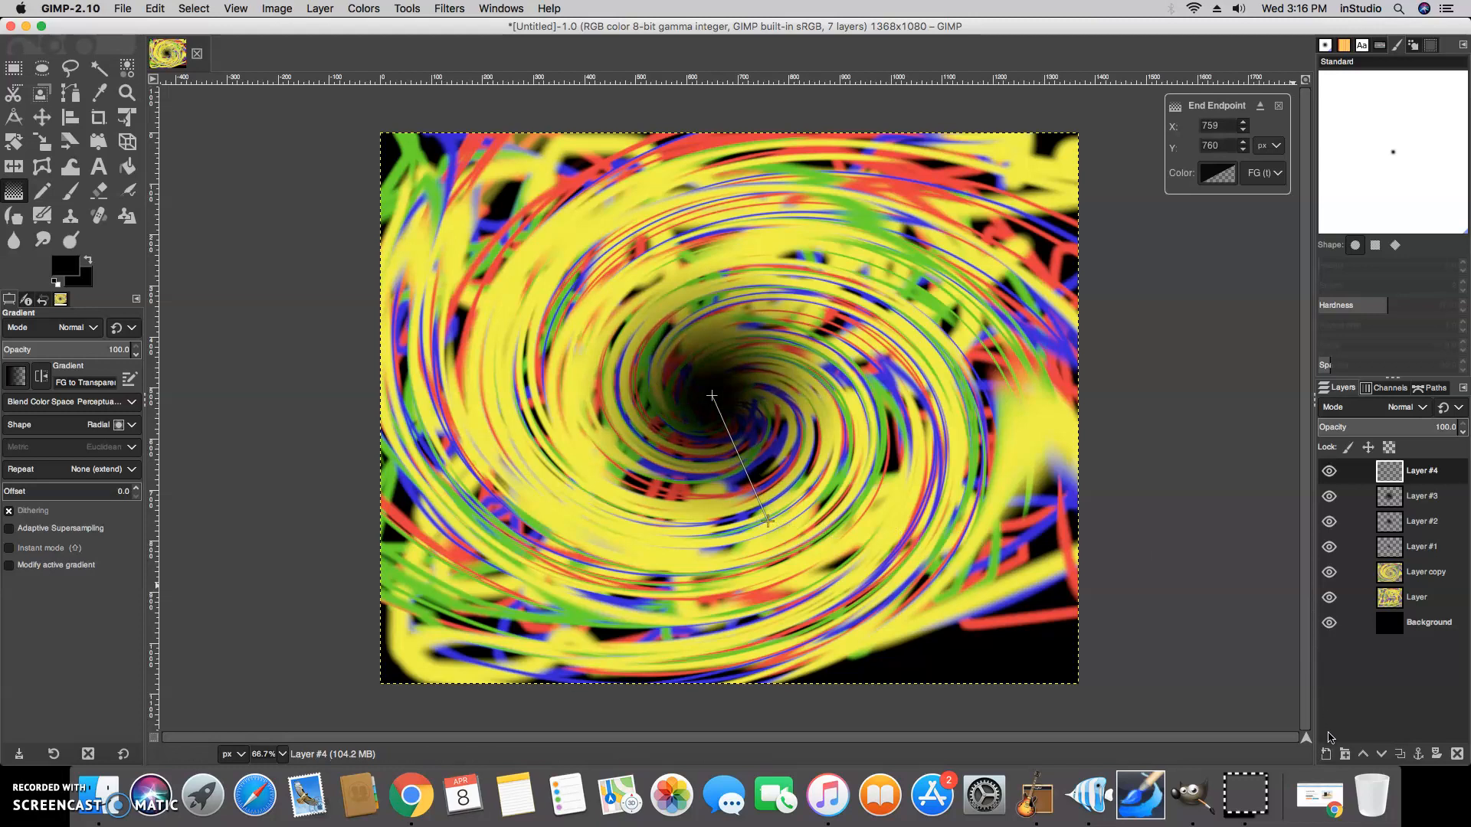
Add a fifth new layer and draw a still larger black radial gradient from the center
{"action": "left_click", "coordinate": [1325, 754]}
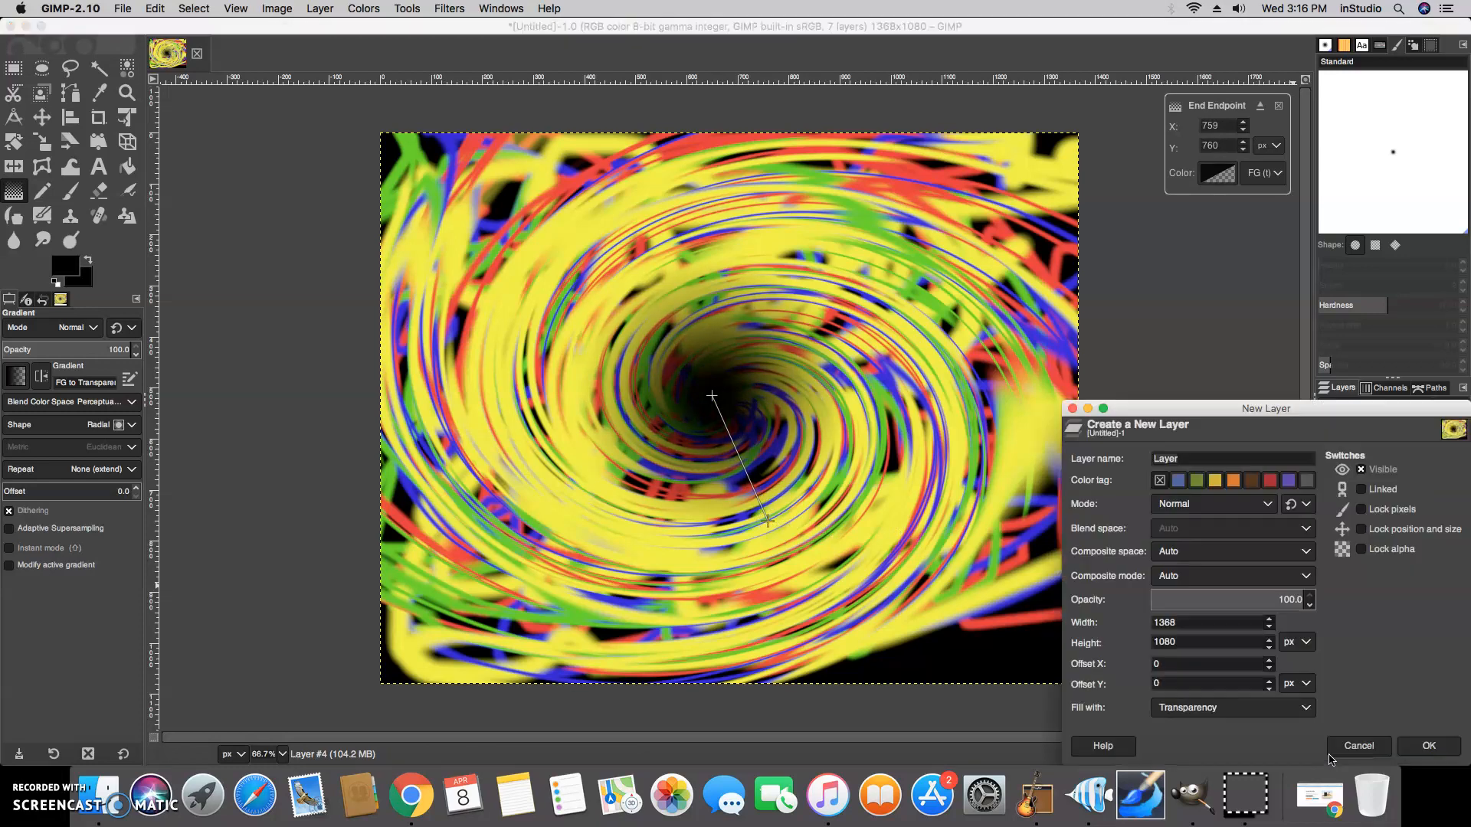
{"action": "left_click", "coordinate": [1393, 747]}
{"action": "left_click_drag", "start_coordinate": [712, 392], "coordinate": [801, 562]}
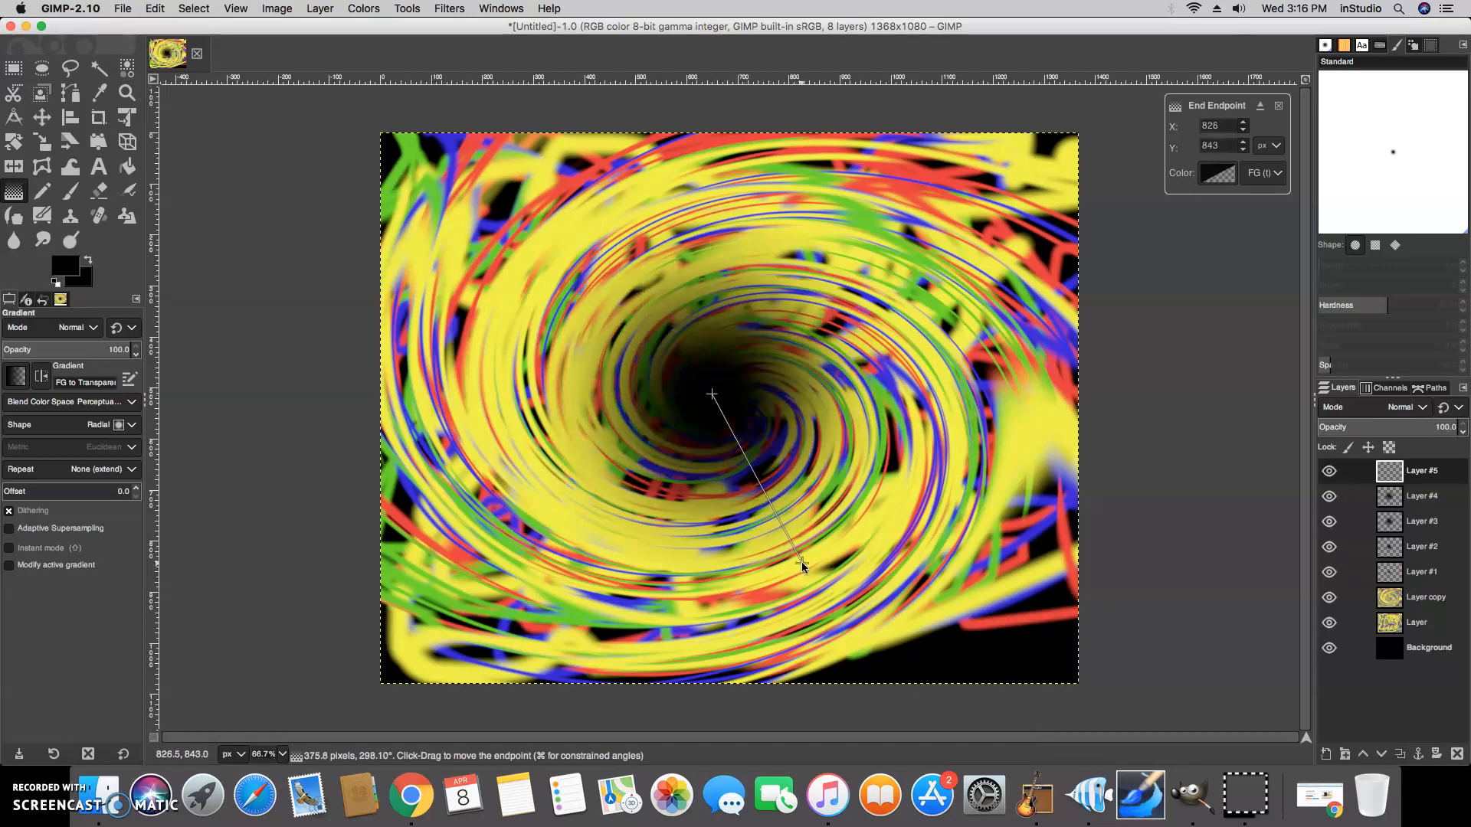
Add a sixth new layer and draw the largest black radial gradient, starting just below the center
{"action": "left_click", "coordinate": [1327, 756]}
{"action": "left_click", "coordinate": [1448, 754]}
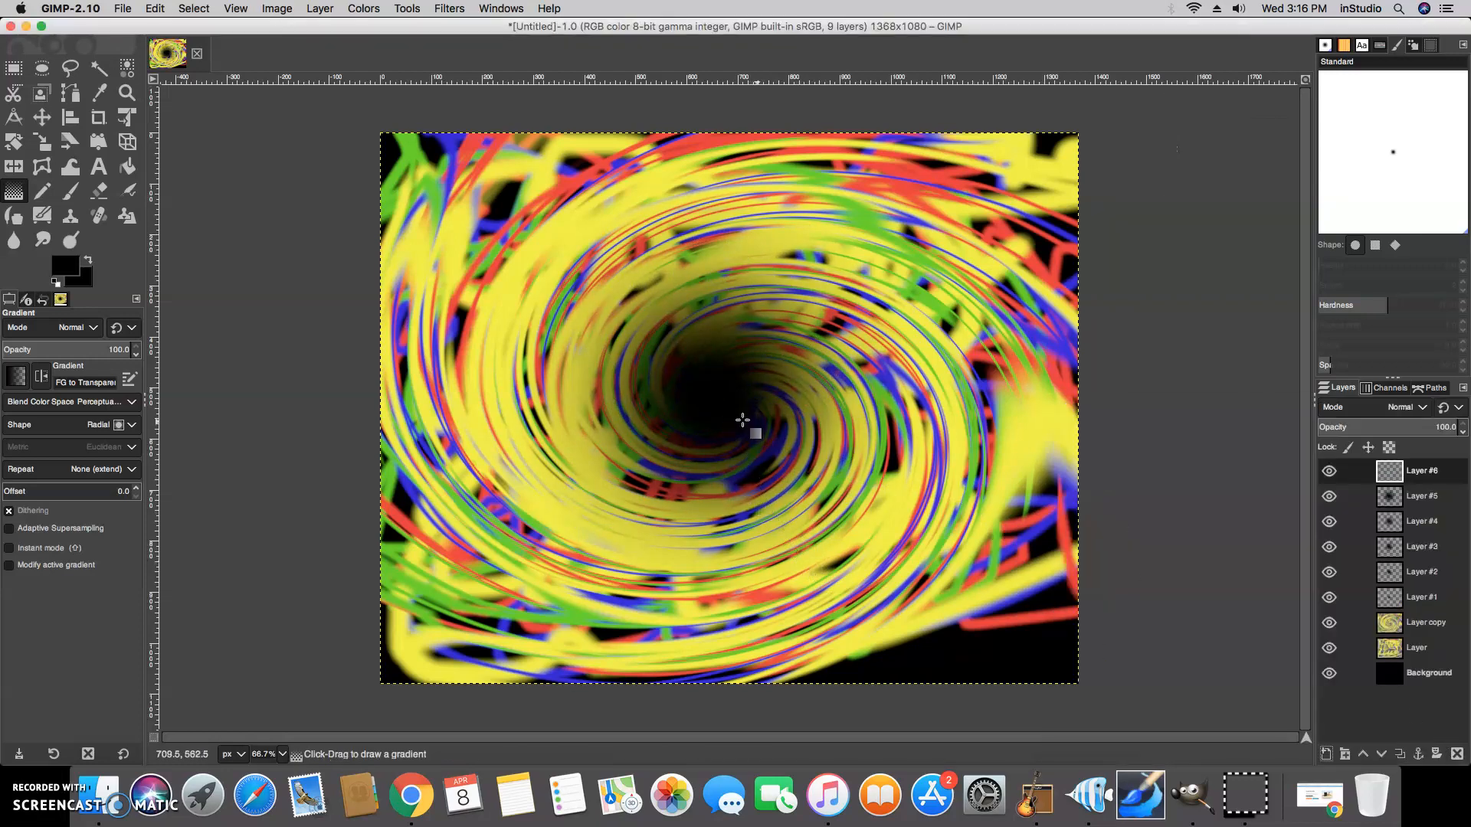
{"action": "left_click_drag", "start_coordinate": [756, 472], "coordinate": [819, 575]}
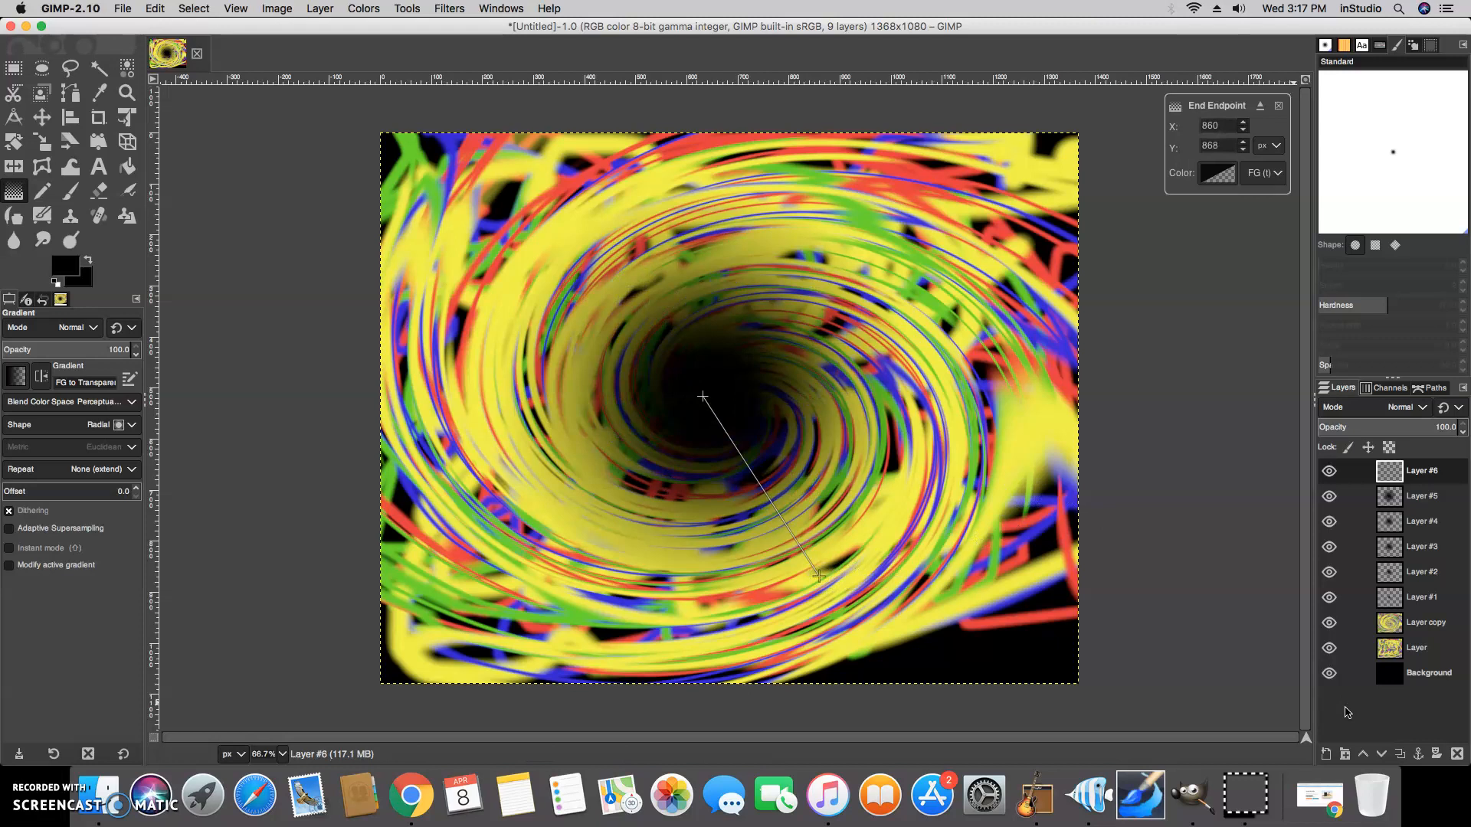
{"action": "left_click", "coordinate": [42, 117]}
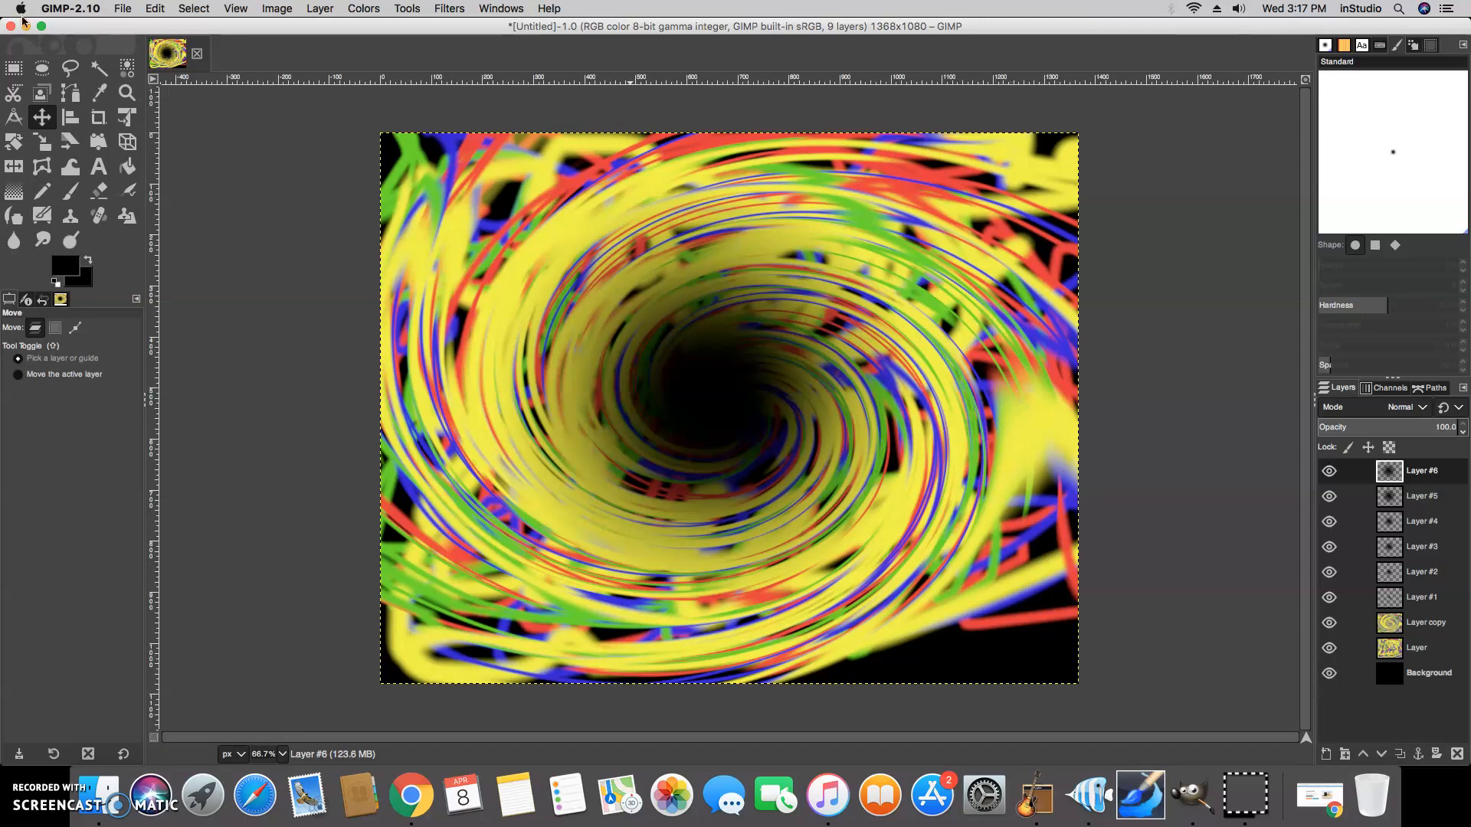
{"action": "left_click", "coordinate": [122, 9]}
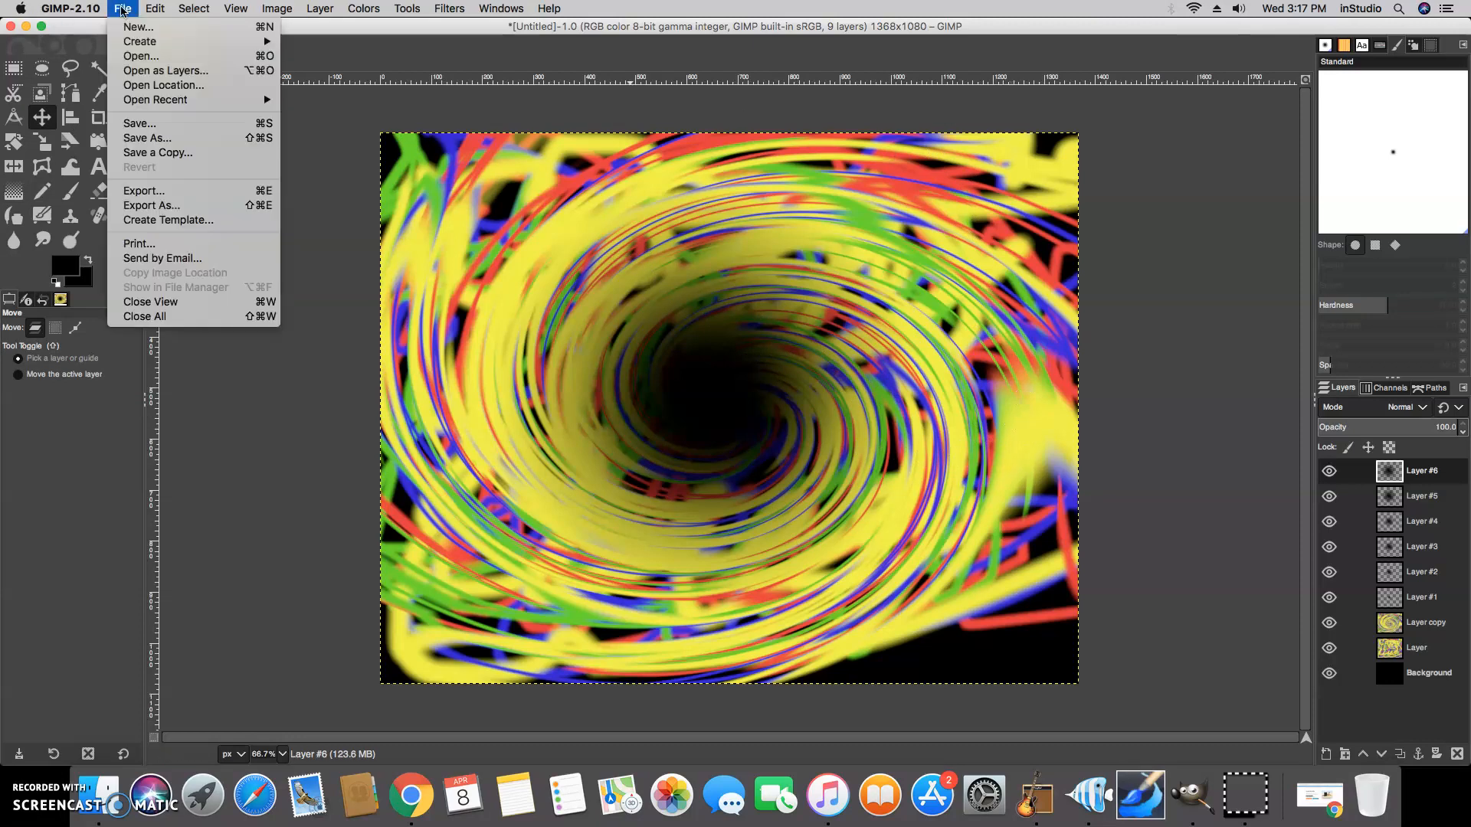
{"action": "left_click", "coordinate": [163, 128]}
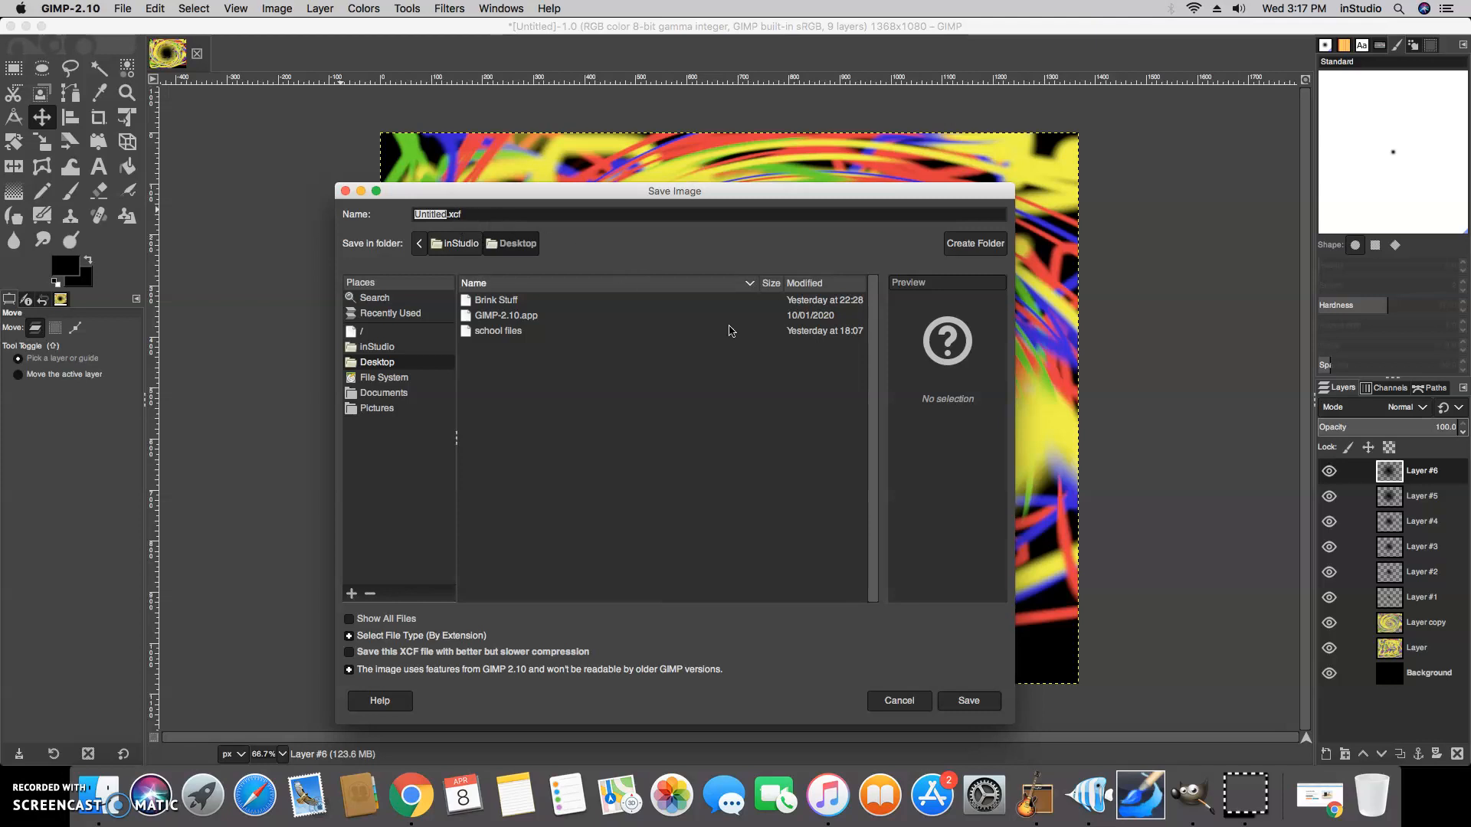
{"action": "left_click", "coordinate": [904, 702]}
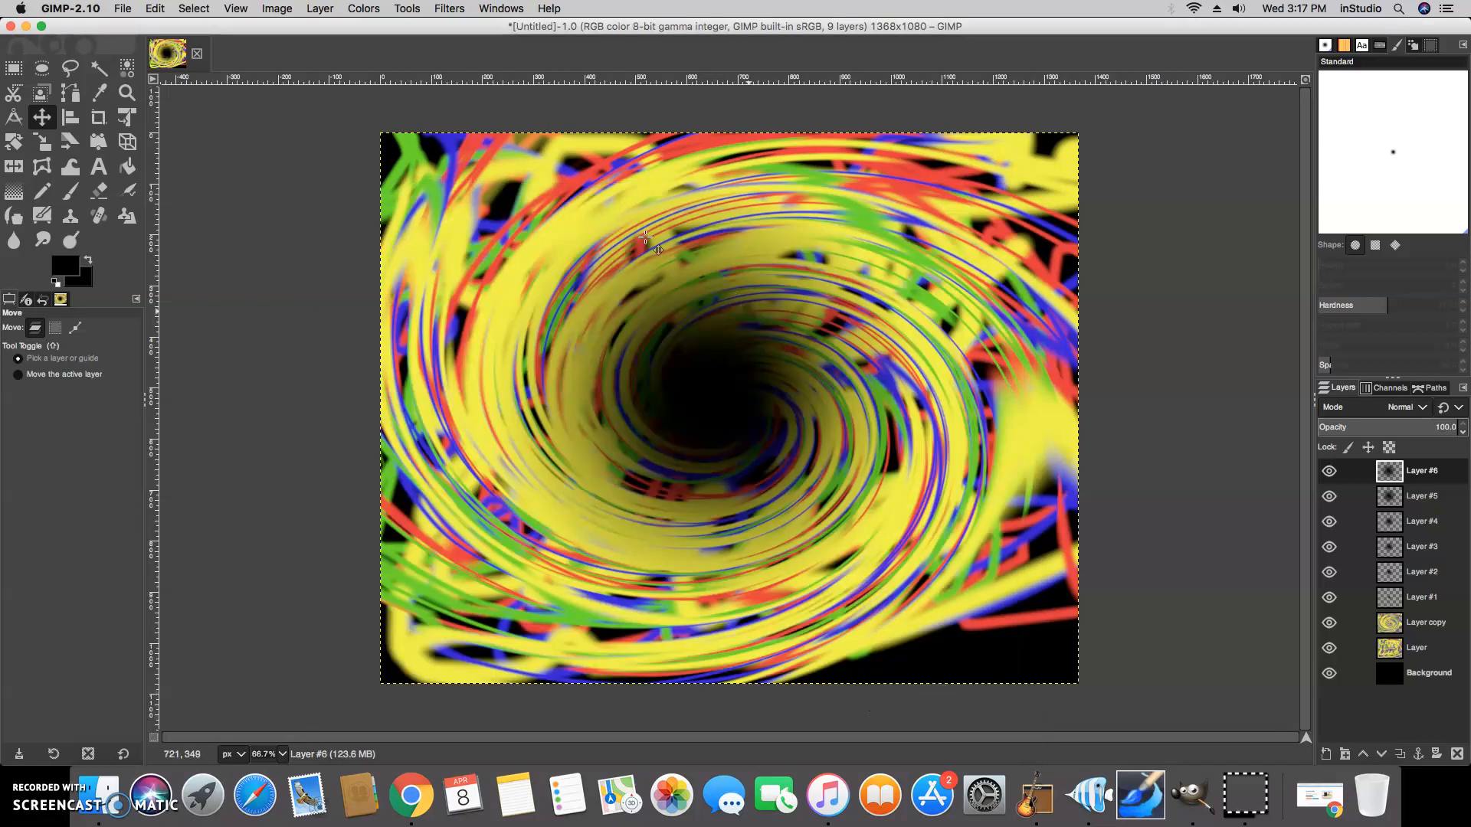
Export the image as wormhole.png into the Brink Stuff folder on the Desktop with default PNG options
{"action": "left_click", "coordinate": [124, 9]}
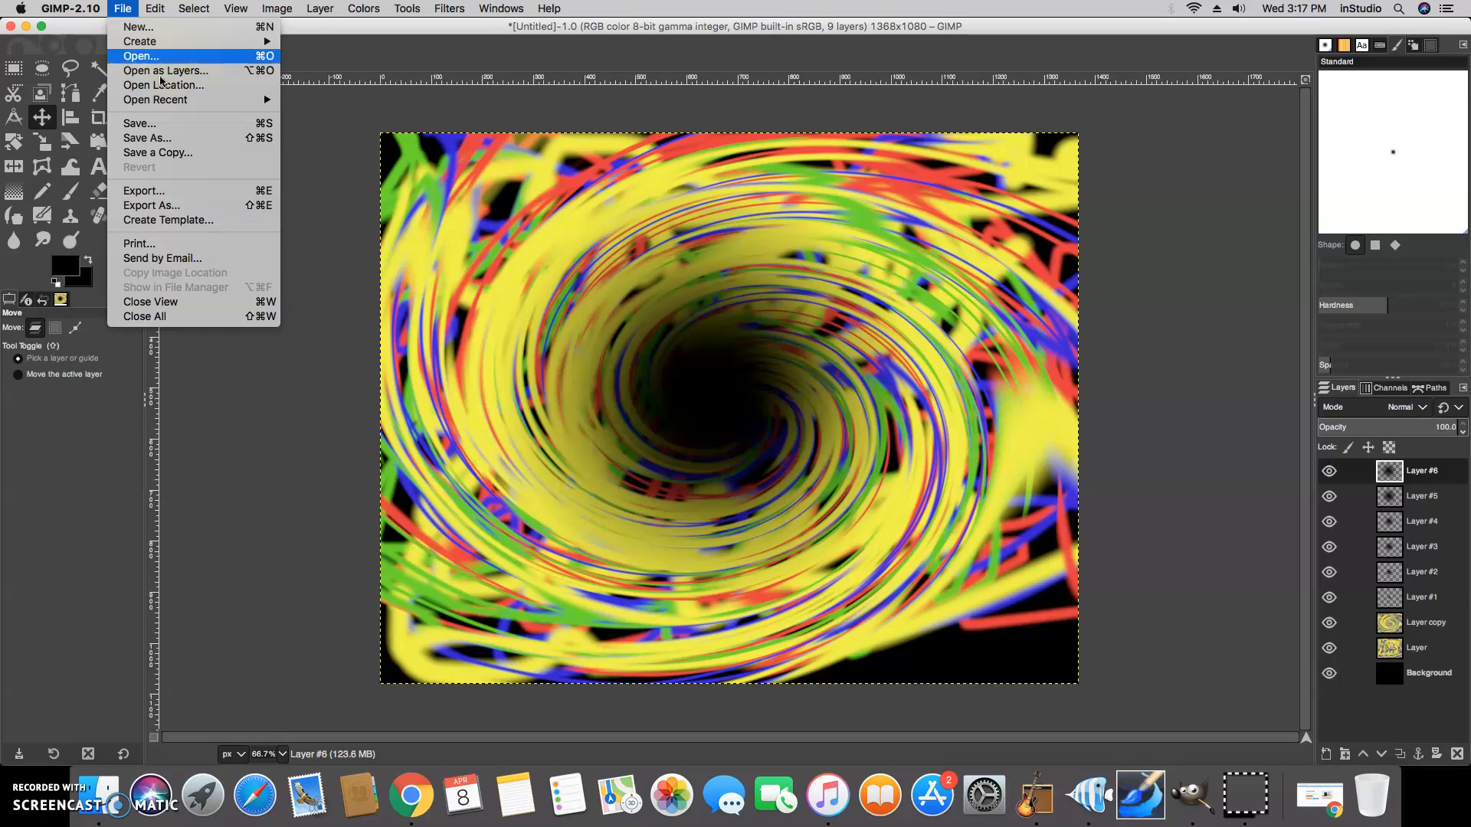
{"action": "left_click", "coordinate": [165, 193]}
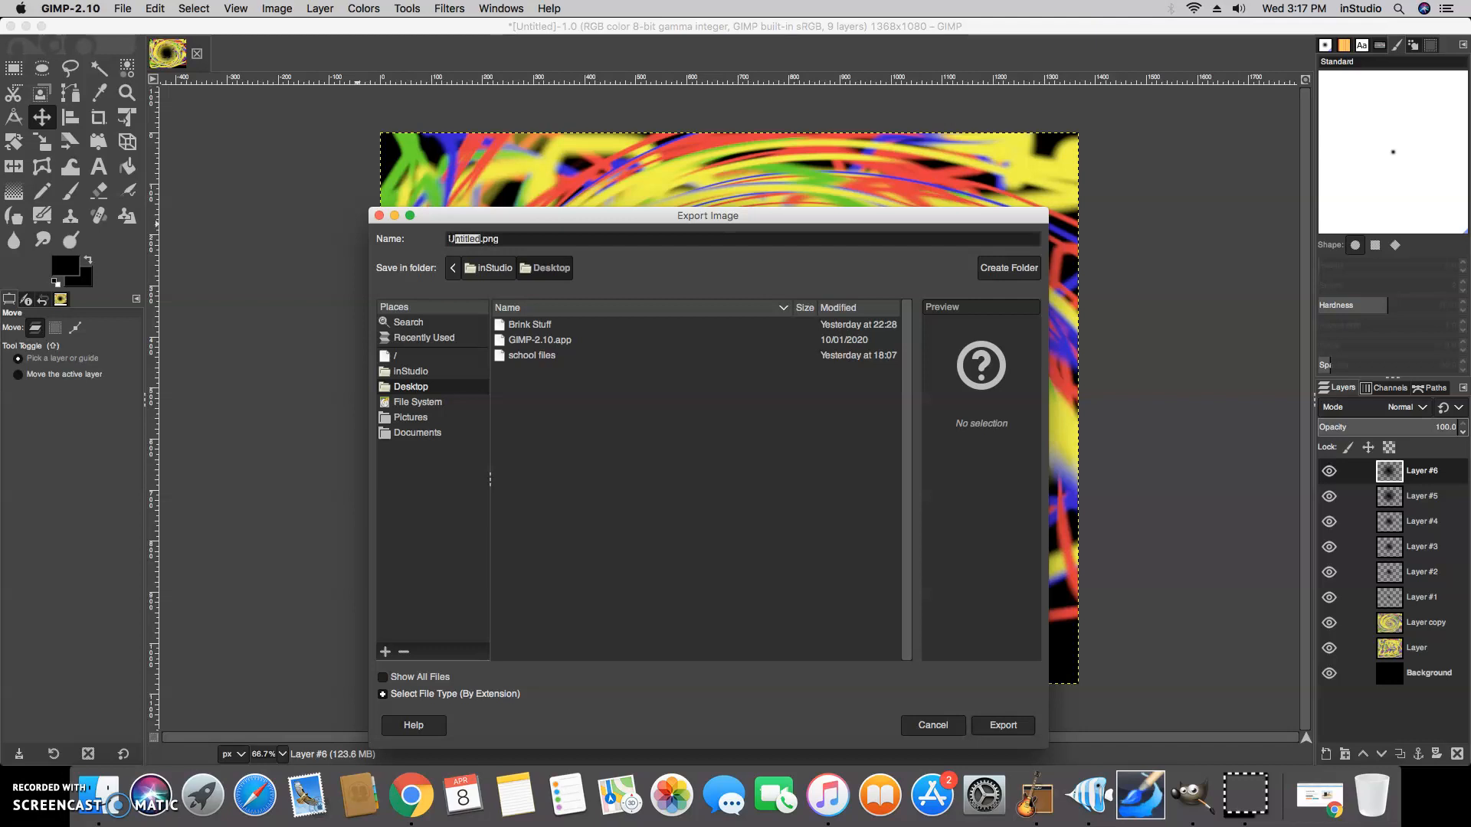
{"action": "type", "text": "wormhol"}
{"action": "left_click", "coordinate": [530, 326]}
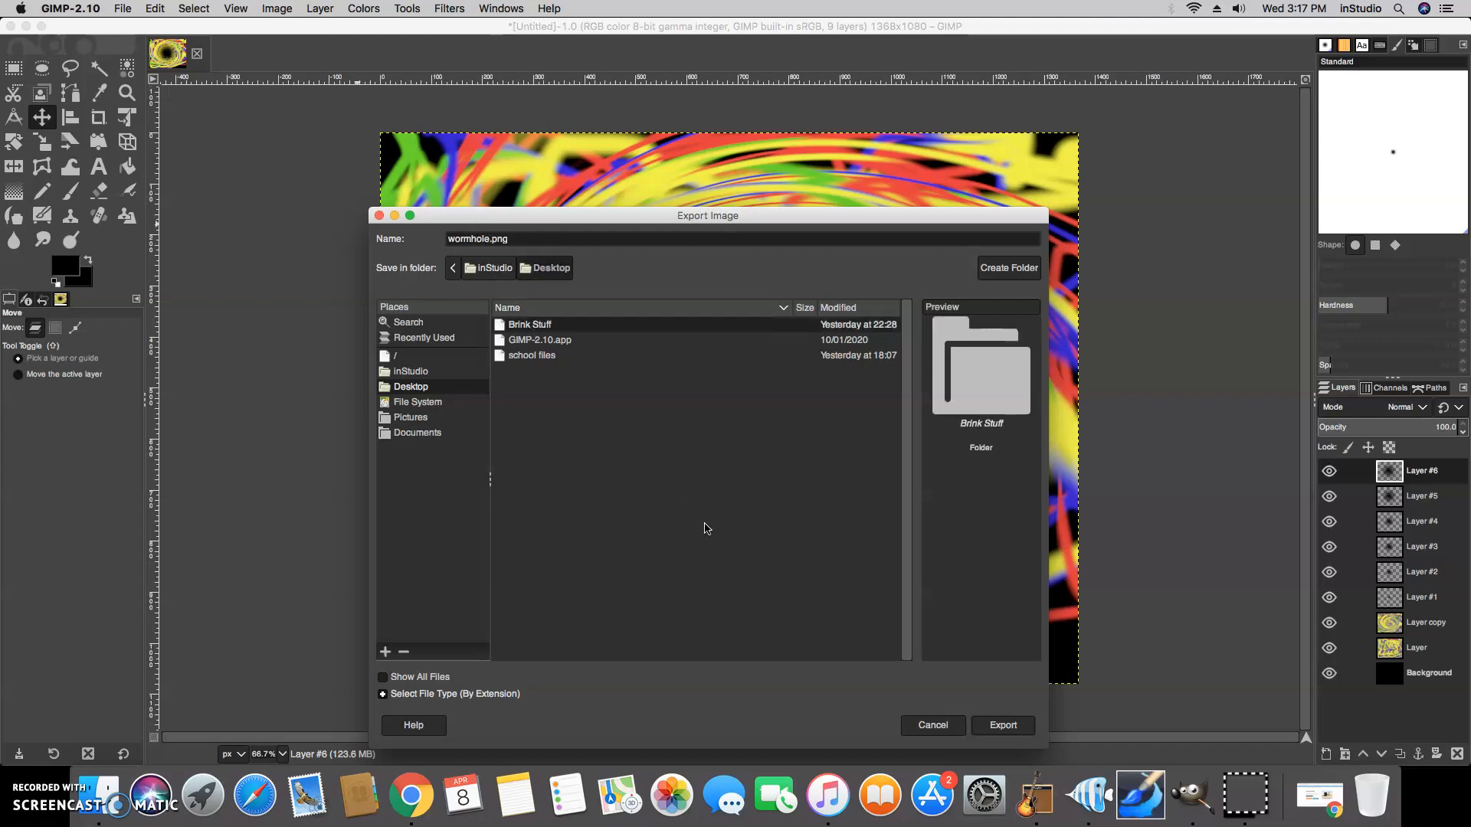
{"action": "left_click", "coordinate": [1005, 726]}
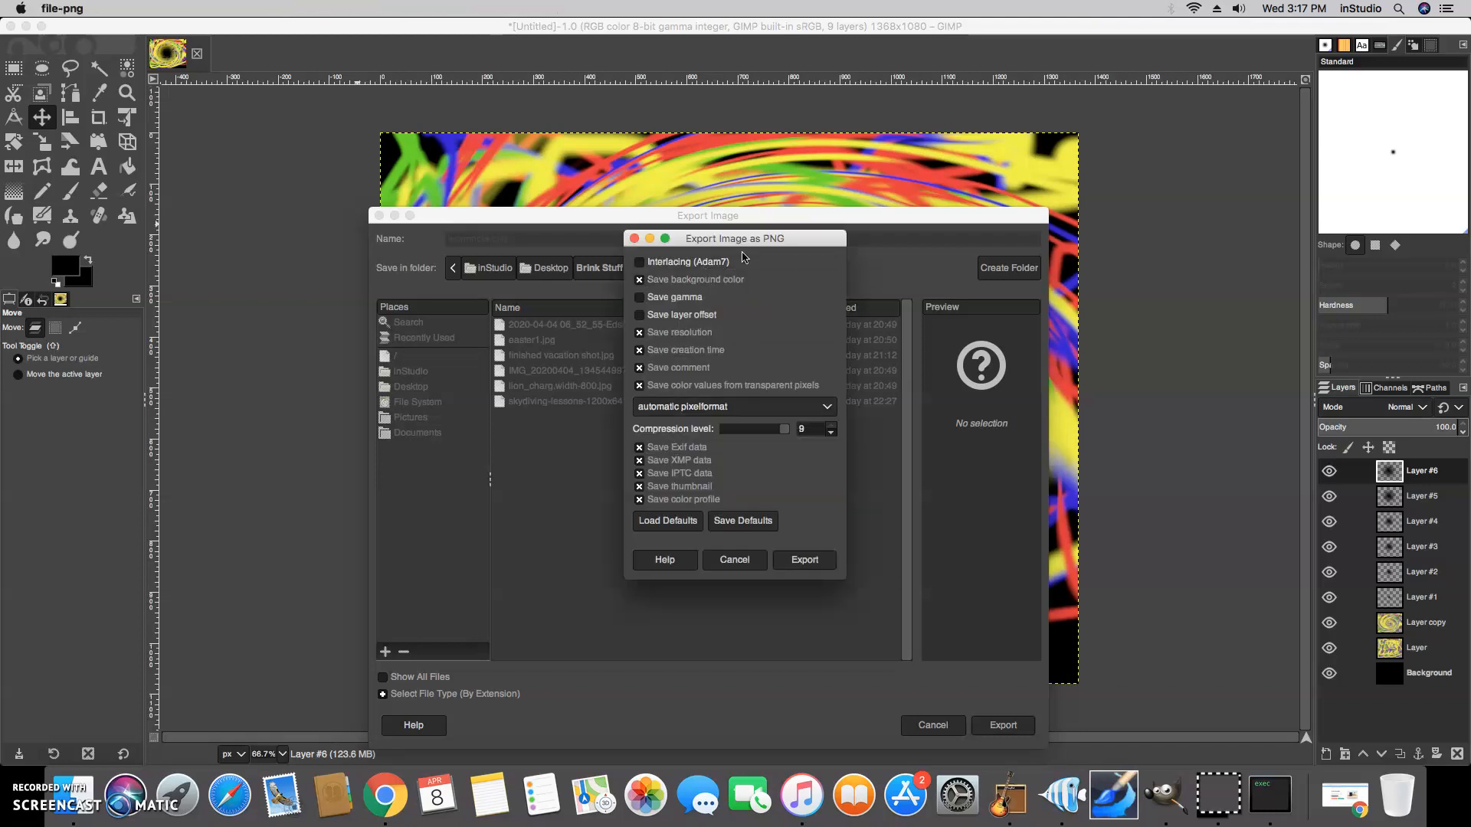
{"action": "left_click", "coordinate": [806, 560]}
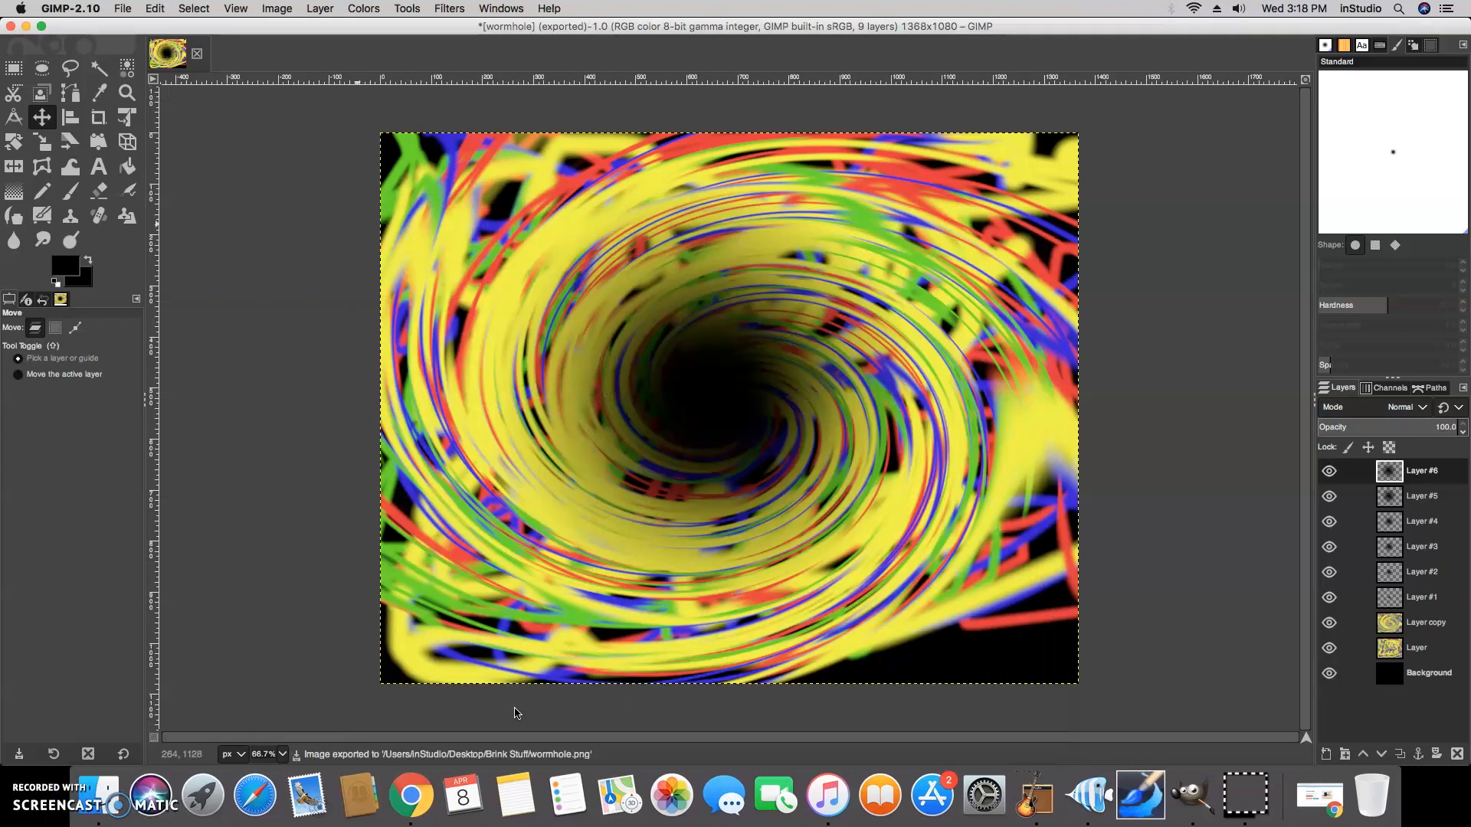
Switch to the Desktop, open wormhole.png from the Brink Stuff folder in Preview to check it, and close it
{"action": "left_click", "coordinate": [26, 27]}
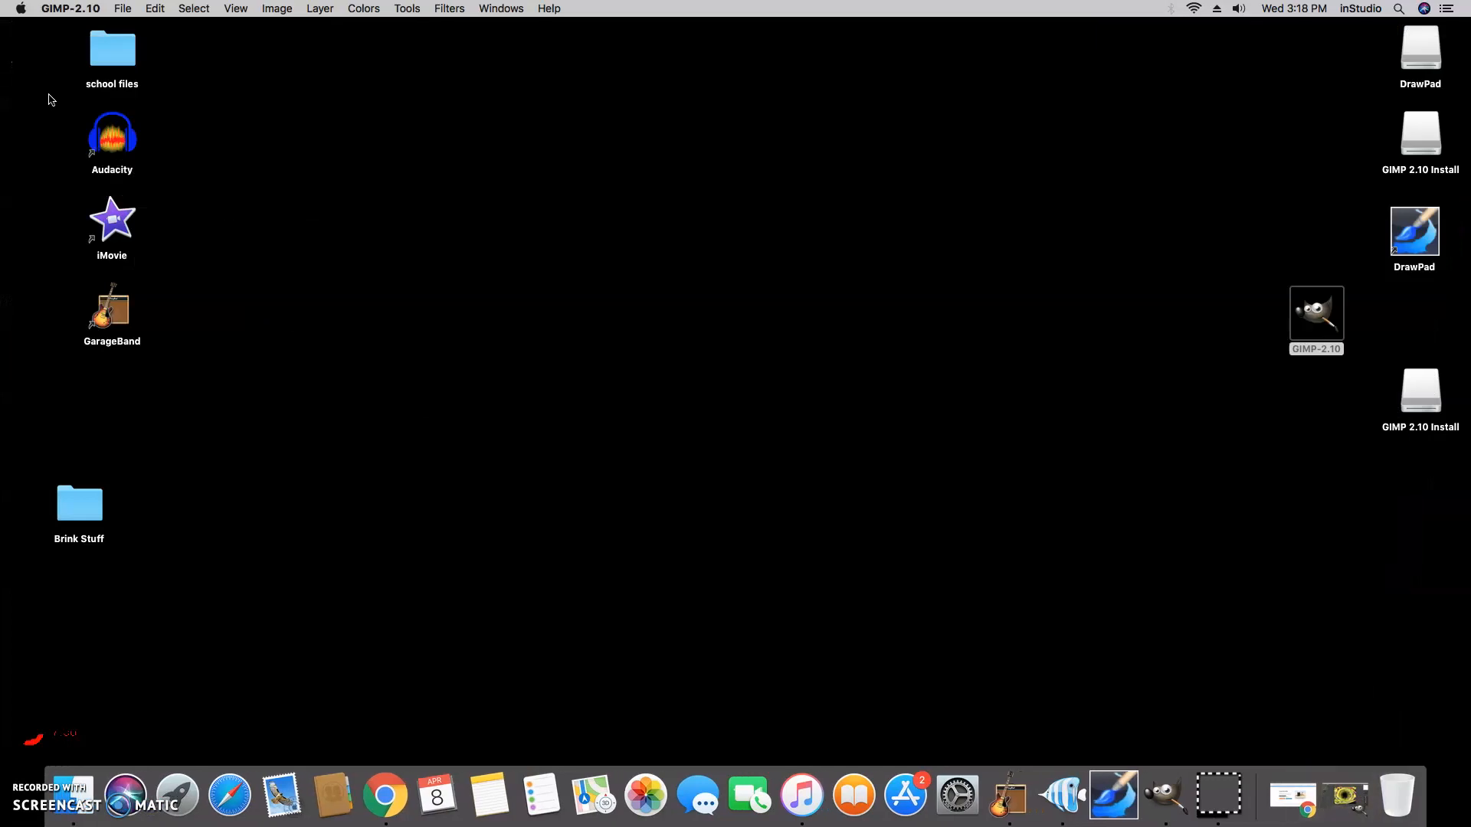
{"action": "double_click", "coordinate": [65, 512]}
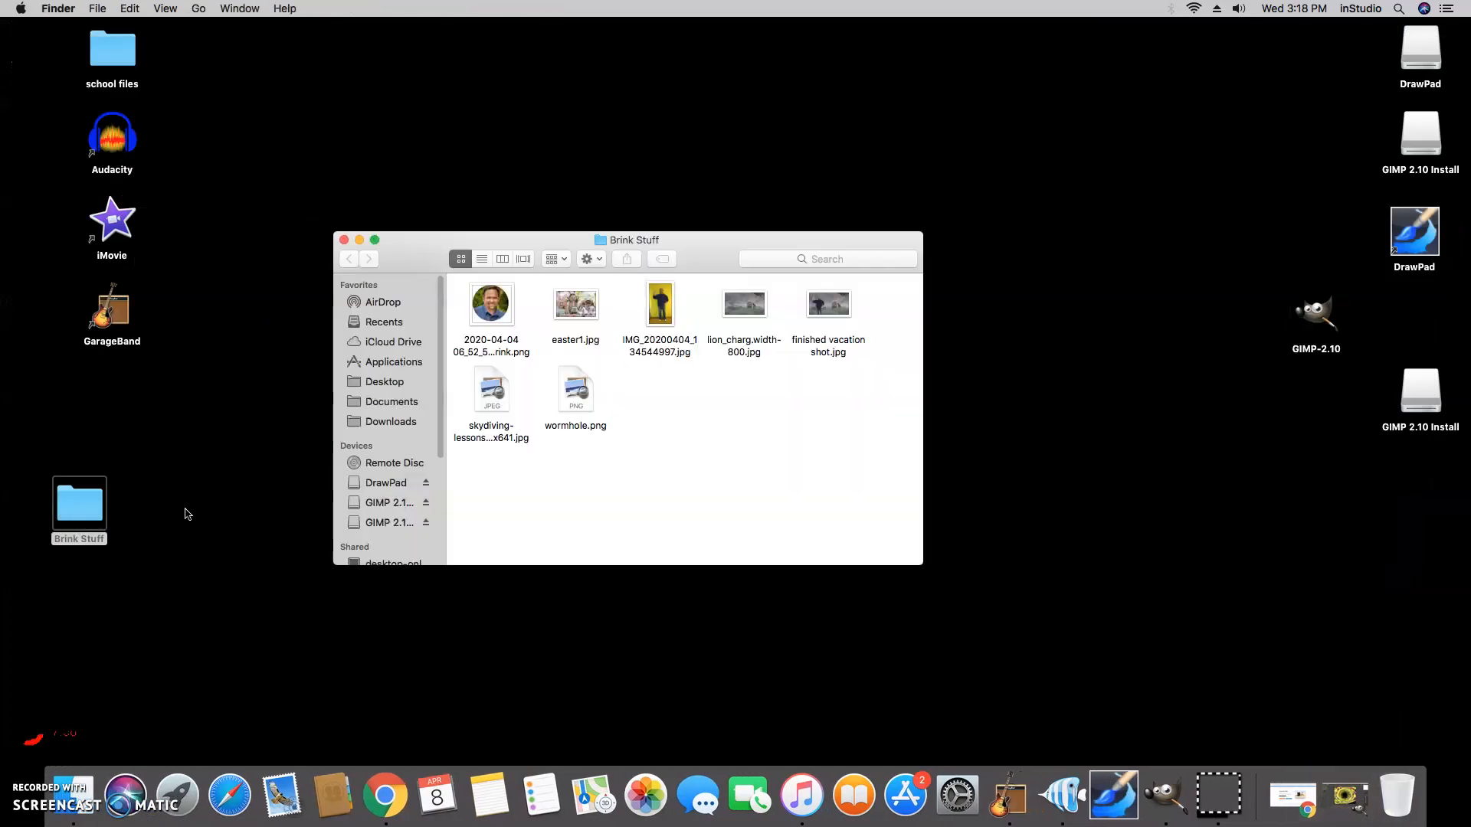
{"action": "left_click", "coordinate": [577, 398]}
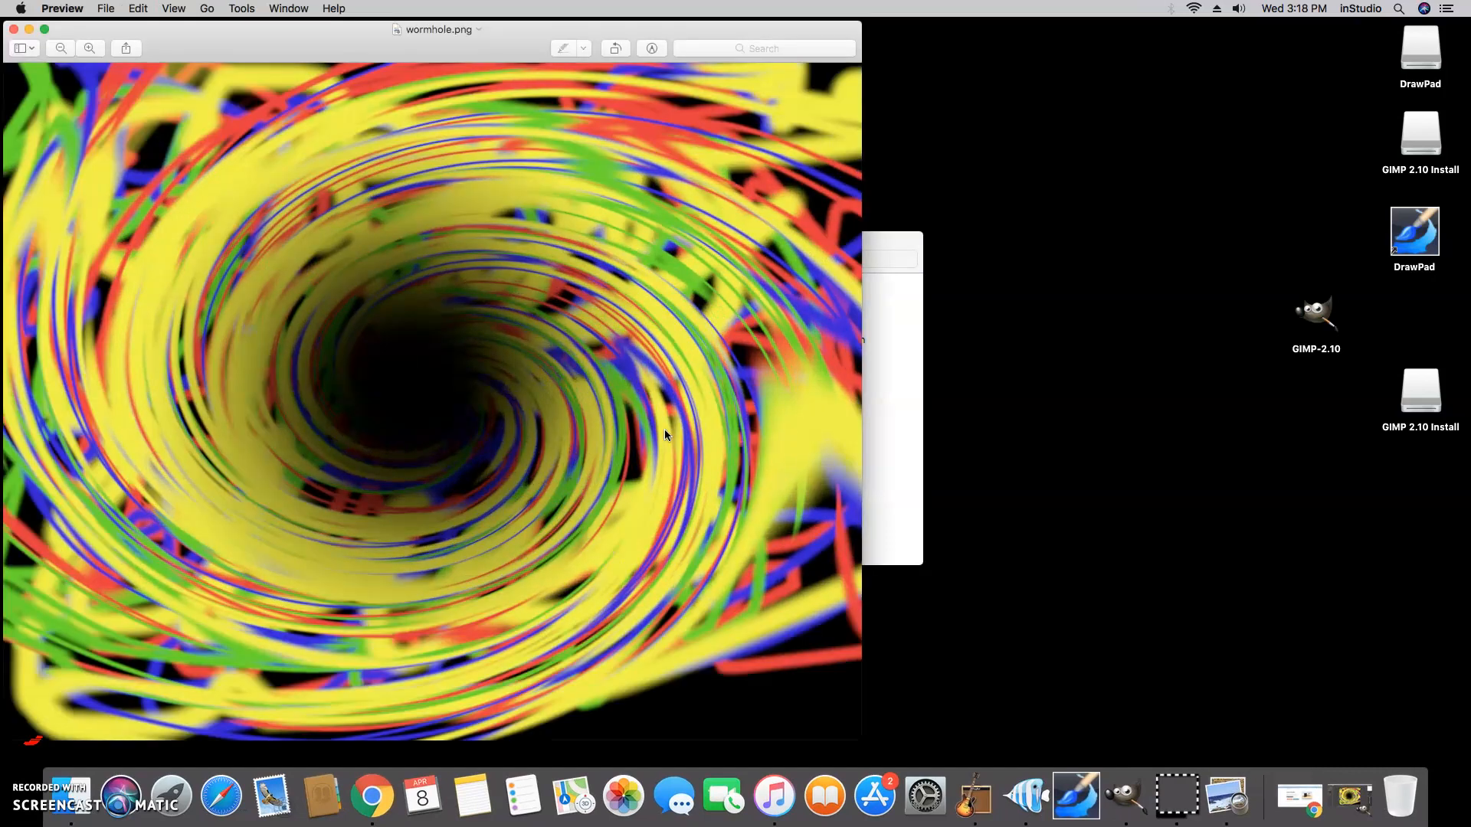
{"action": "left_click", "coordinate": [14, 30]}
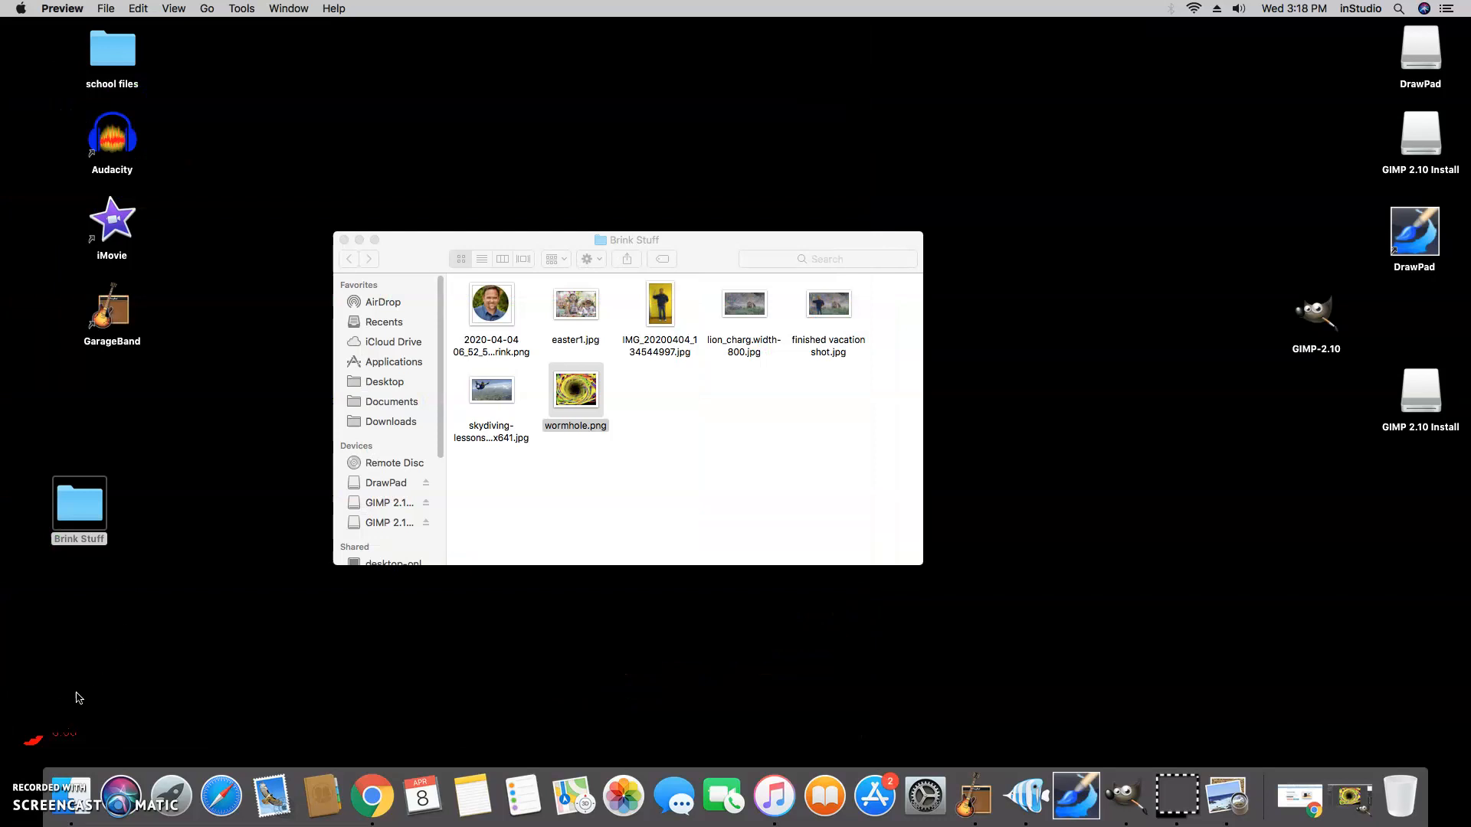